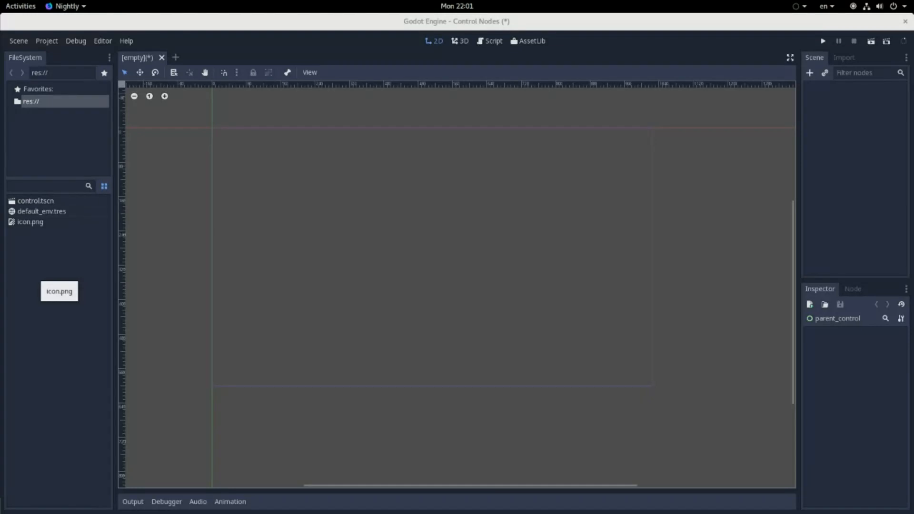
Create a Control node as the root of the empty scene.
scroll(252, 150, up, 2)
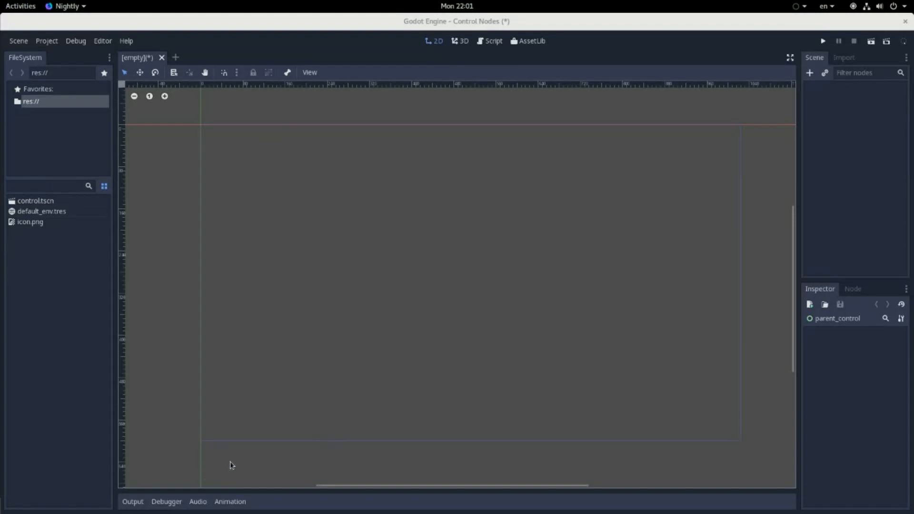
click(810, 72)
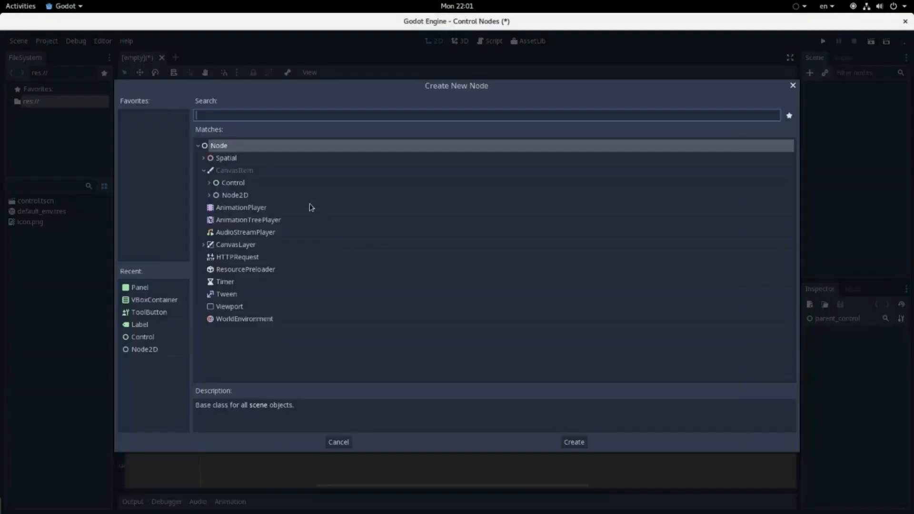
click(248, 187)
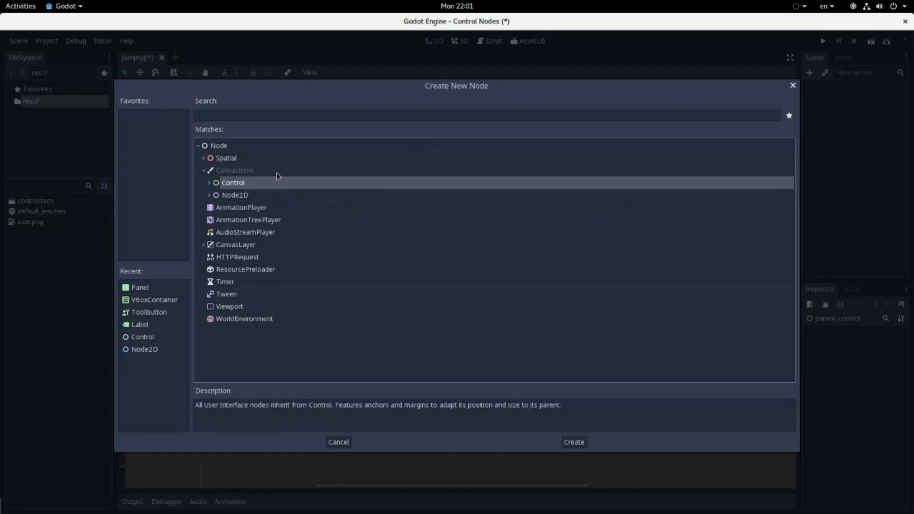
double_click(267, 187)
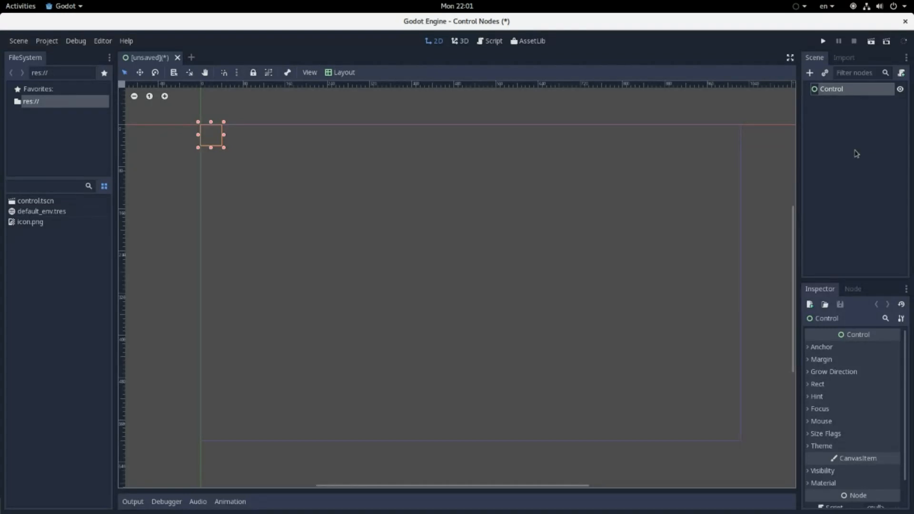
Add a Node2D as a child of the Control node and expand its Transform properties.
click(809, 73)
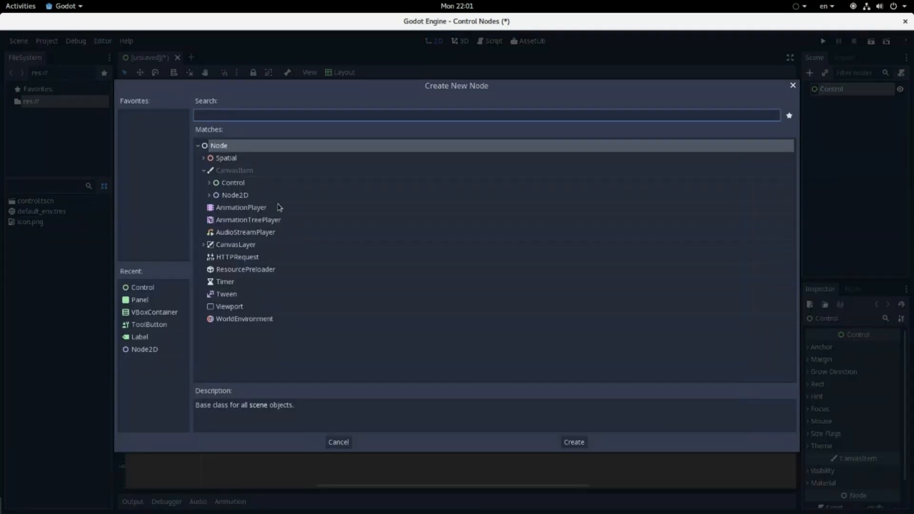
double_click(265, 196)
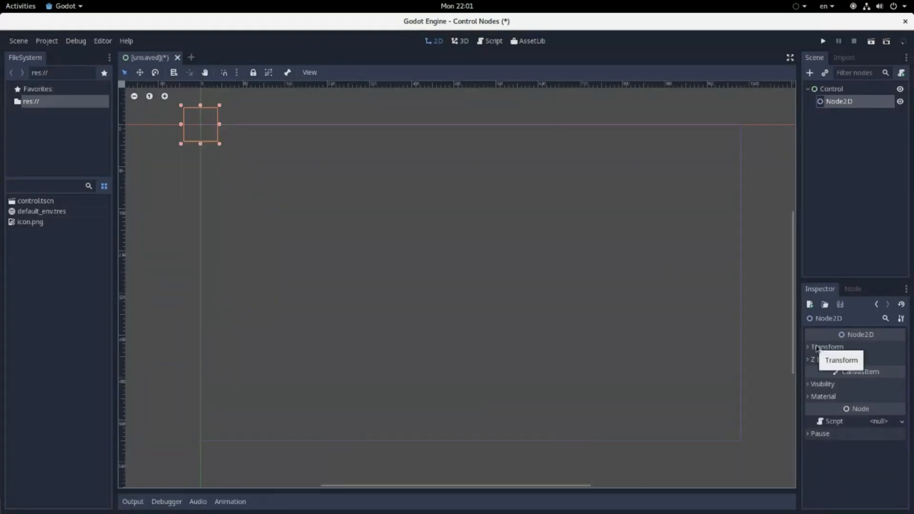
click(829, 348)
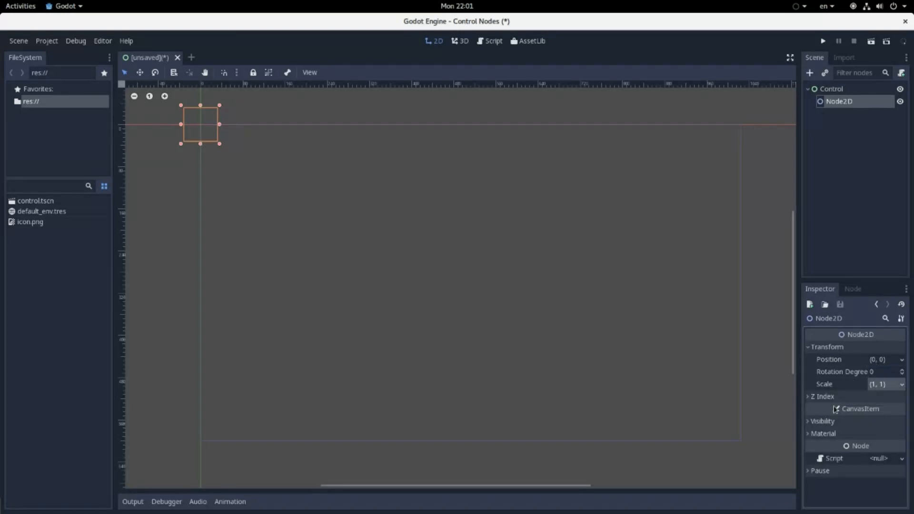
Delete the Node2D child from the scene.
click(847, 101)
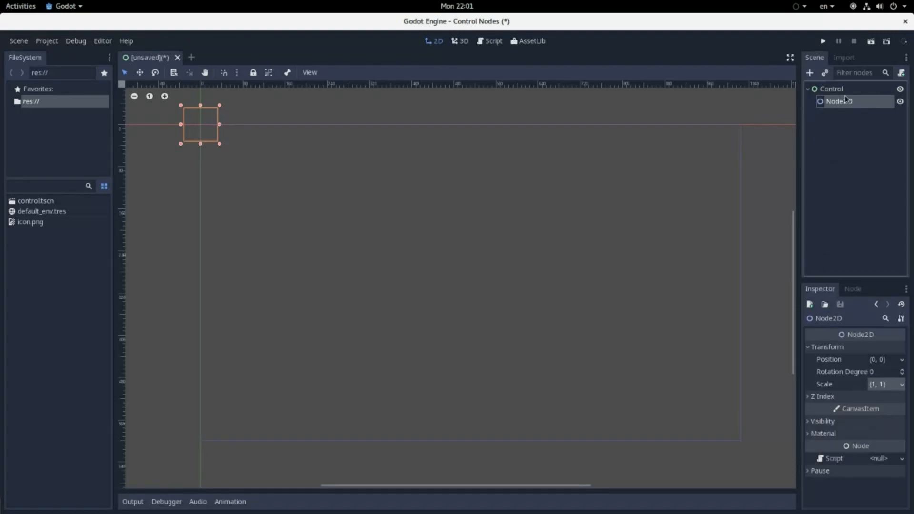
key(Delete)
key(Return)
Examine the Control node's Rect properties, including Position, Size, Min Size and Pivot Offset.
click(846, 92)
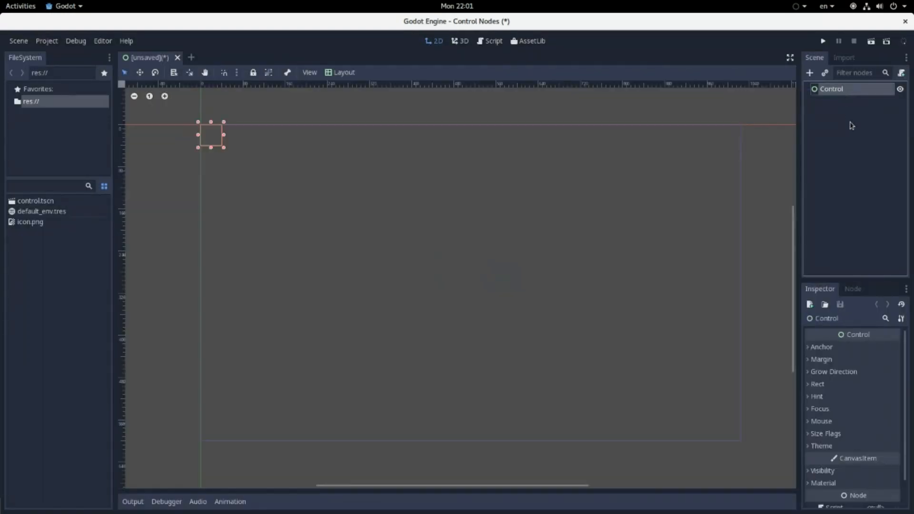
click(833, 385)
scroll(834, 400, down, 1)
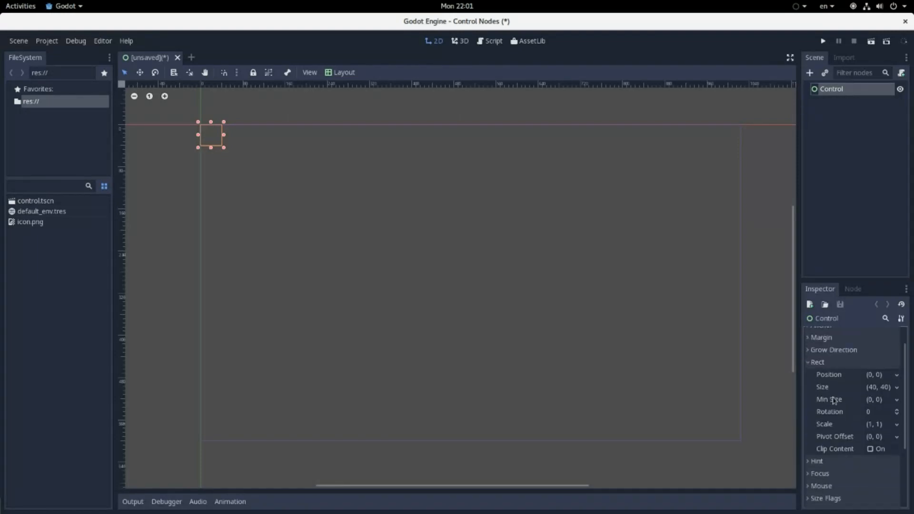
scroll(168, 97, up, 14)
scroll(245, 159, up, 18)
scroll(522, 269, down, 12)
scroll(280, 183, down, 14)
scroll(320, 197, up, 15)
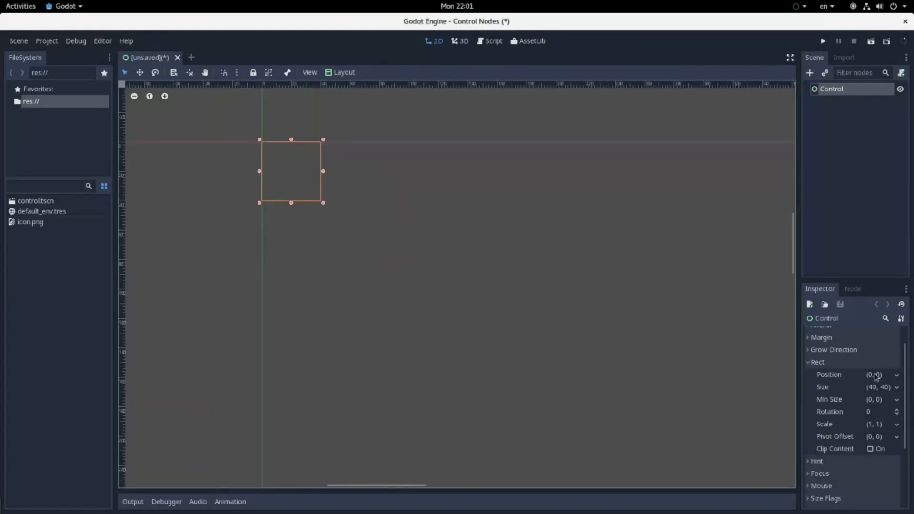
click(877, 377)
click(832, 377)
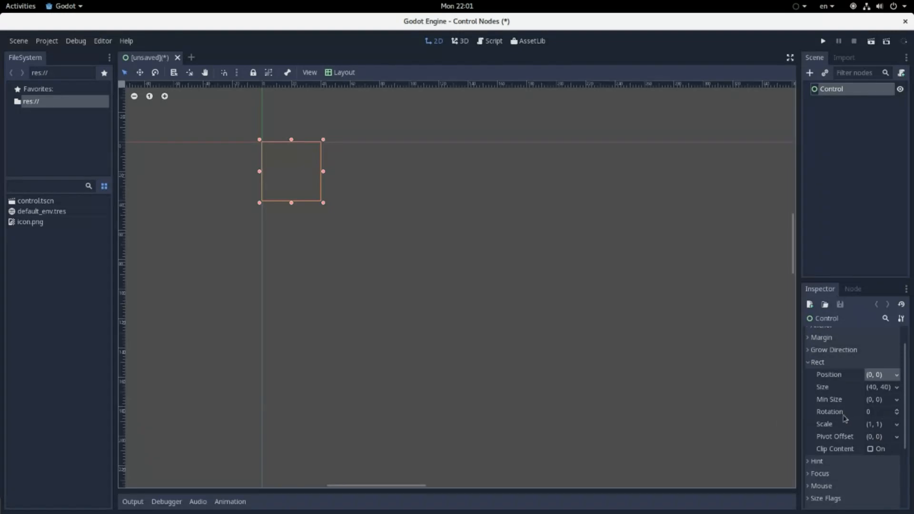
click(874, 401)
click(853, 399)
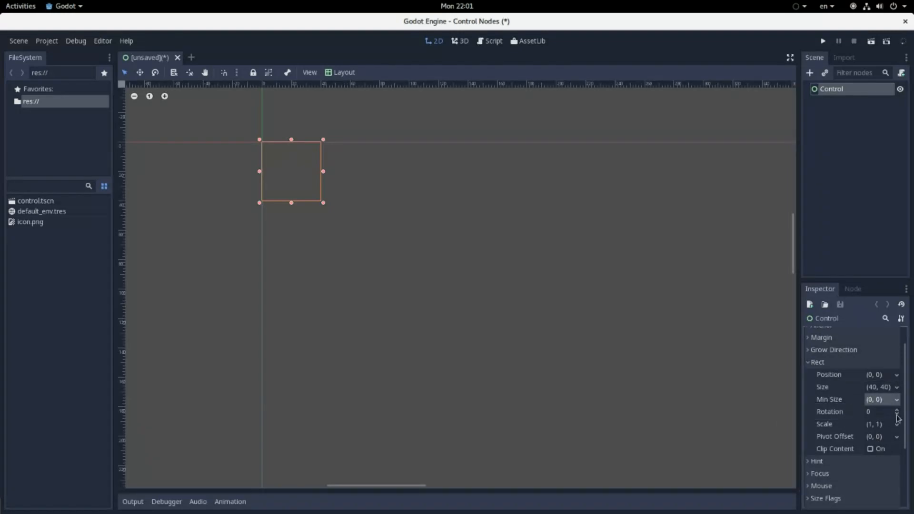
click(879, 387)
click(837, 399)
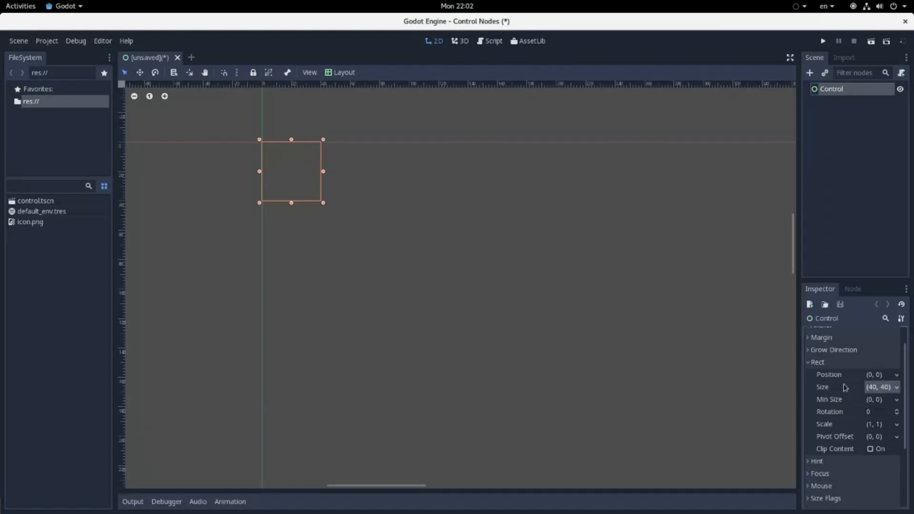
click(874, 437)
click(878, 469)
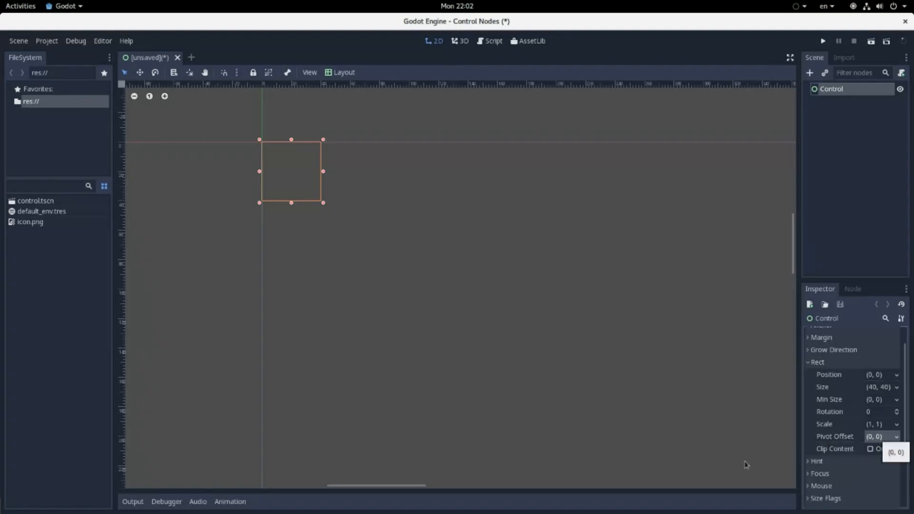
scroll(571, 290, down, 2)
scroll(371, 139, down, 1)
scroll(483, 205, down, 8)
scroll(280, 190, down, 6)
scroll(319, 204, down, 4)
scroll(423, 227, up, 10)
scroll(433, 235, up, 1)
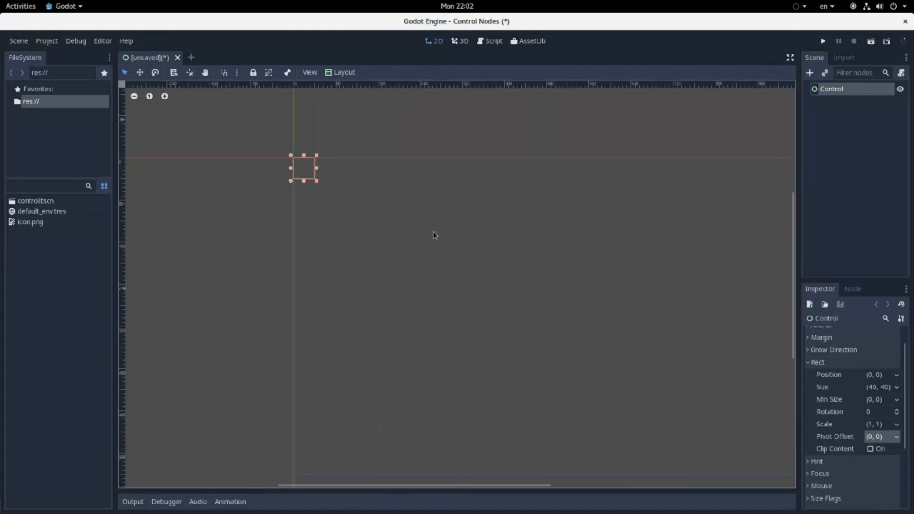
key(alt+Tab)
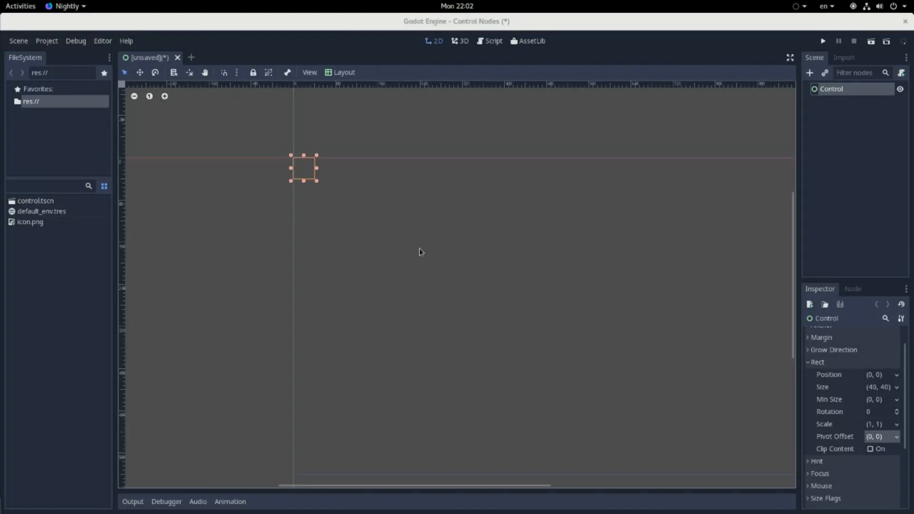
Enlarge the Control node from its lower-right corner to about 193 wide.
scroll(407, 228, up, 5)
scroll(286, 158, up, 5)
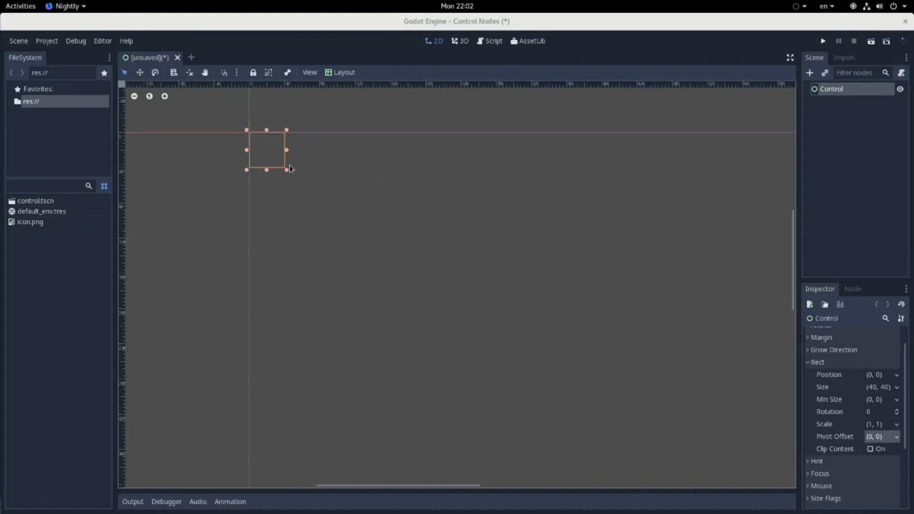
drag(286, 170, 420, 274)
Add a Node2D child under the Control node and stretch it to a scale of about 6.66 by 3.48.
click(809, 74)
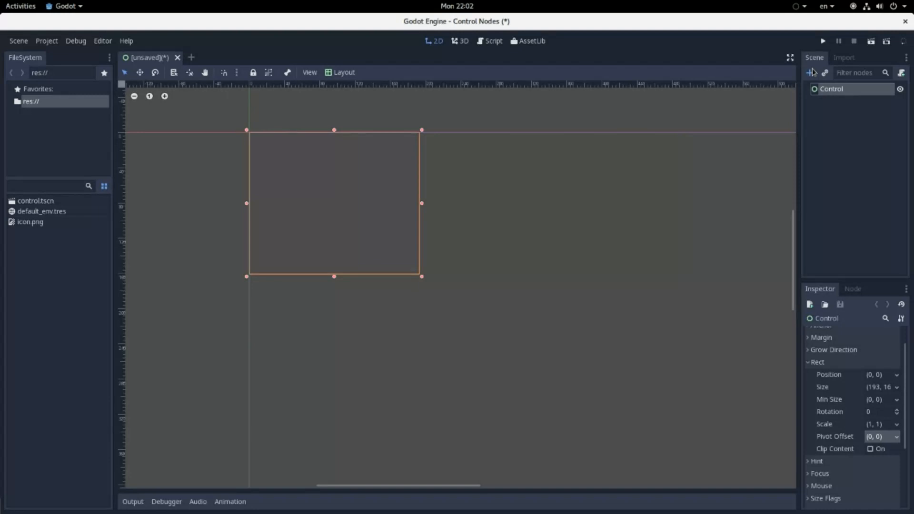
double_click(212, 197)
drag(281, 163, 586, 306)
Check the Node2D's Position and Scale values, and shrink it to a horizontal scale of about 3.41.
click(833, 348)
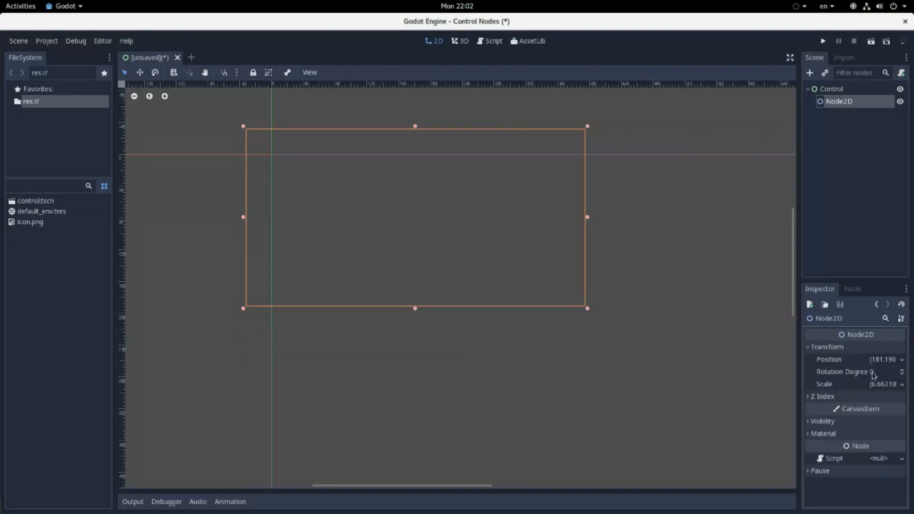
click(883, 363)
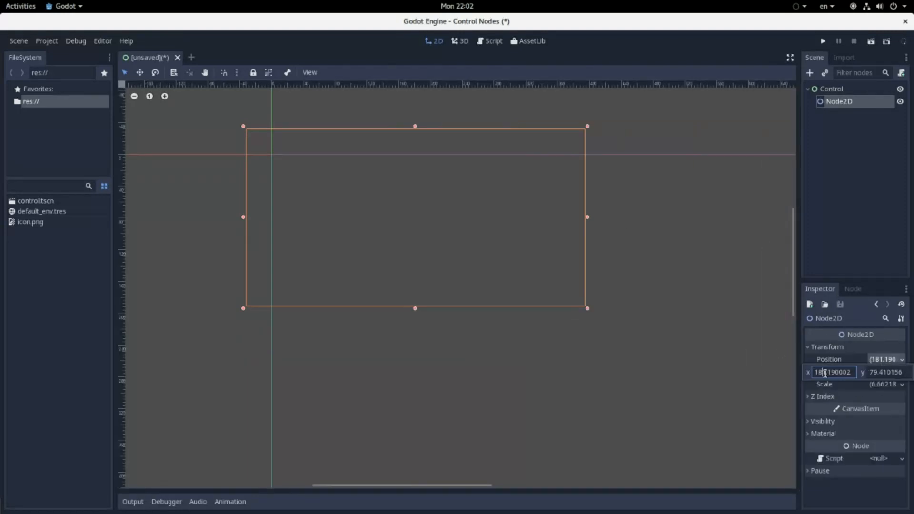
click(852, 399)
click(881, 386)
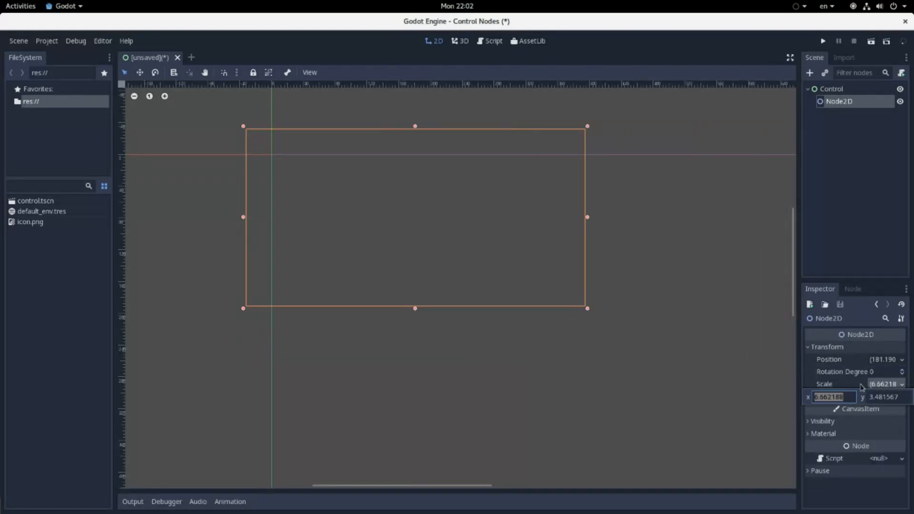
click(575, 316)
drag(588, 310, 431, 307)
Resize the Control node from its lower-right corner to about 263 wide, checking its Size value along the way.
click(400, 278)
scroll(427, 285, up, 2)
scroll(481, 353, down, 1)
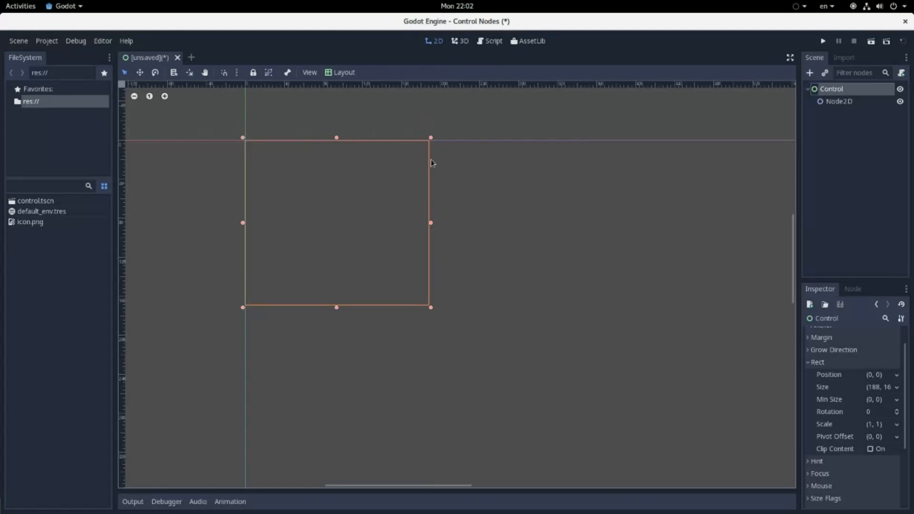
drag(435, 305, 488, 324)
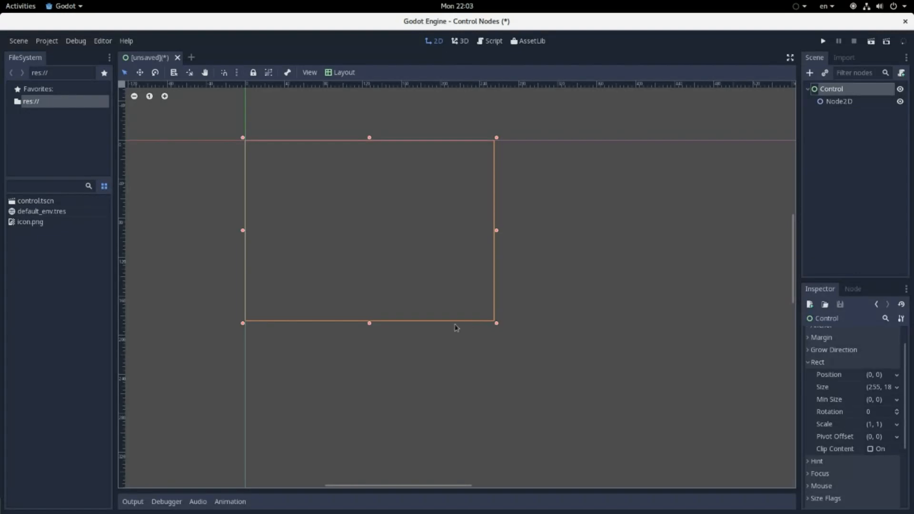
click(880, 386)
click(857, 387)
drag(498, 323, 479, 334)
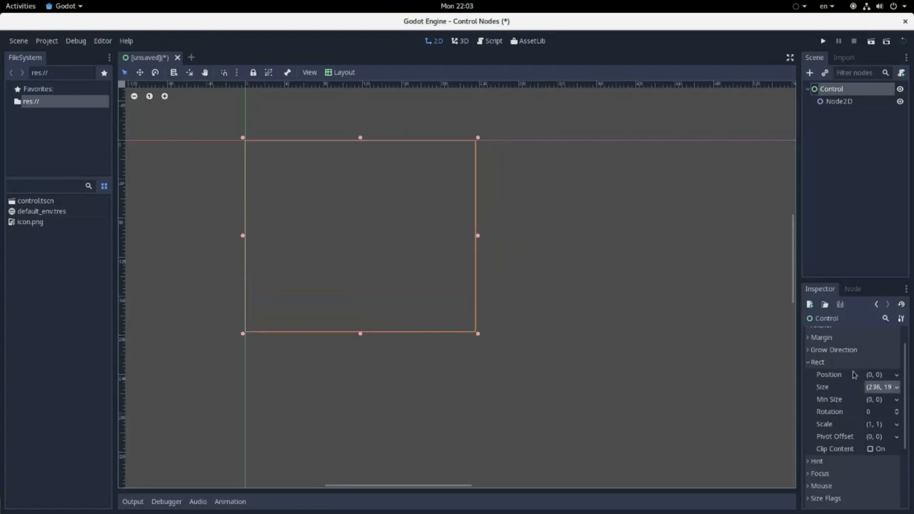
drag(478, 335, 502, 326)
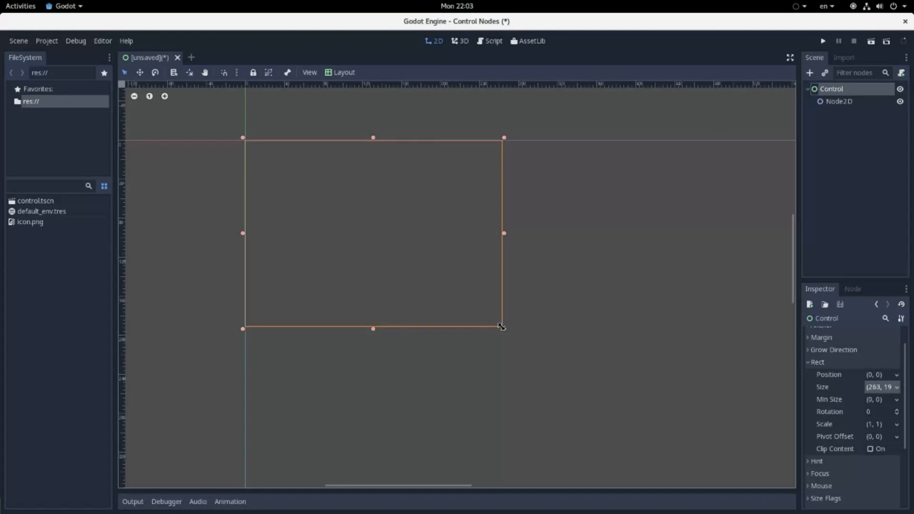
Move the Node2D to about X 126, and delete it from the scene.
click(860, 103)
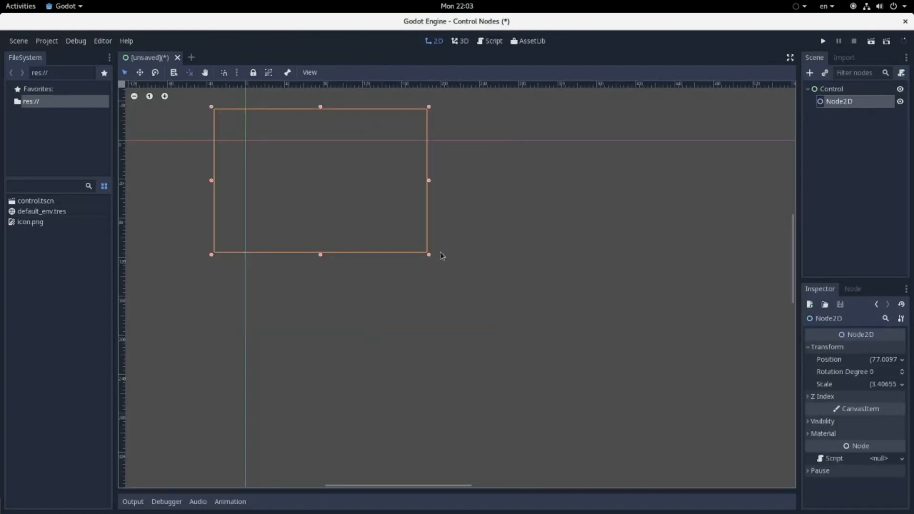
drag(318, 162, 366, 175)
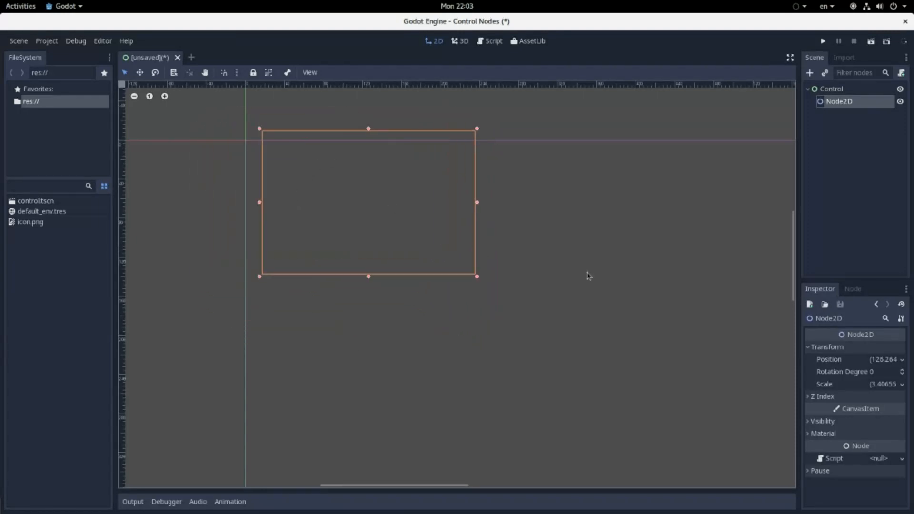
key(Delete)
key(Return)
Select the Control node and move it to about position (20, 23).
click(865, 90)
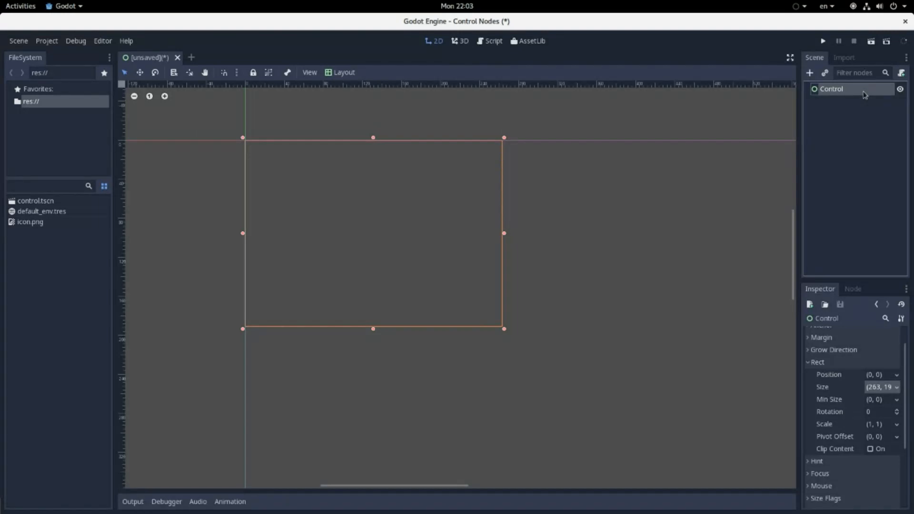
scroll(449, 169, down, 5)
scroll(367, 176, up, 4)
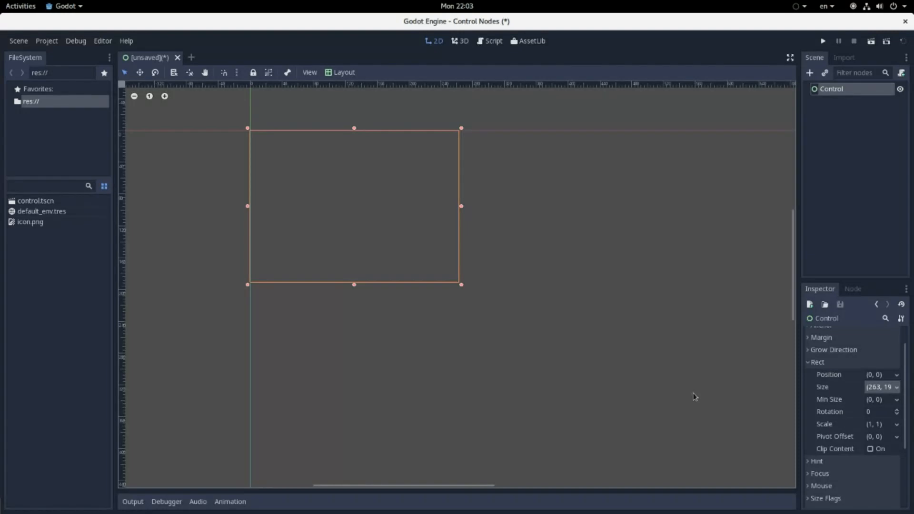
scroll(849, 460, down, 1)
scroll(849, 460, up, 1)
drag(335, 170, 342, 183)
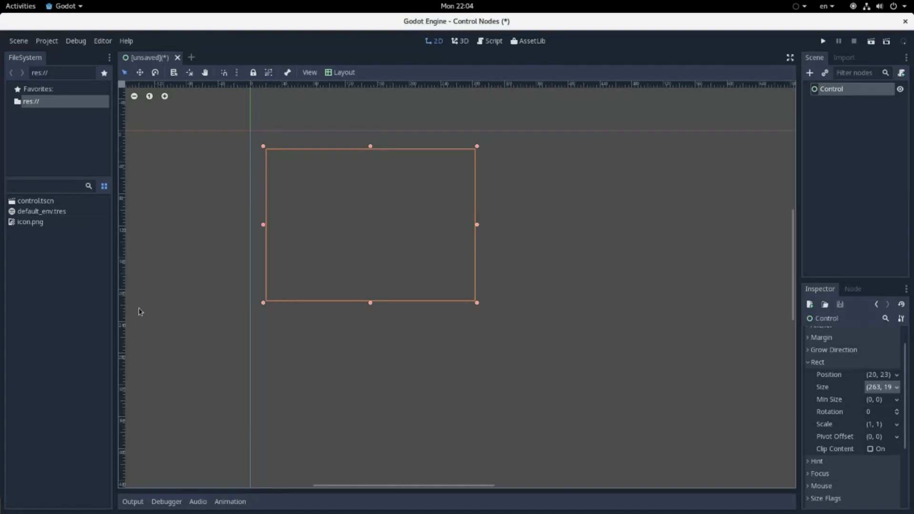
Deselect the Control node, and save the scene over the existing control.tscn for a test run.
click(841, 94)
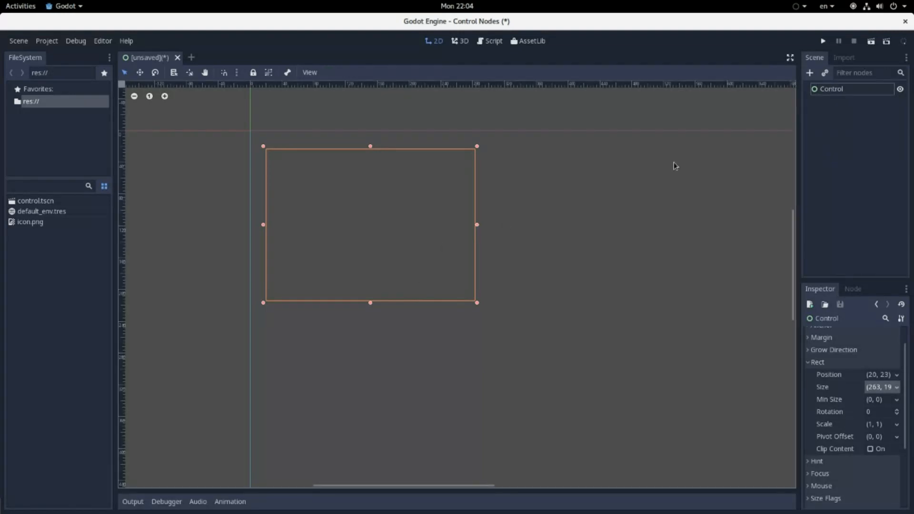
scroll(575, 165, down, 8)
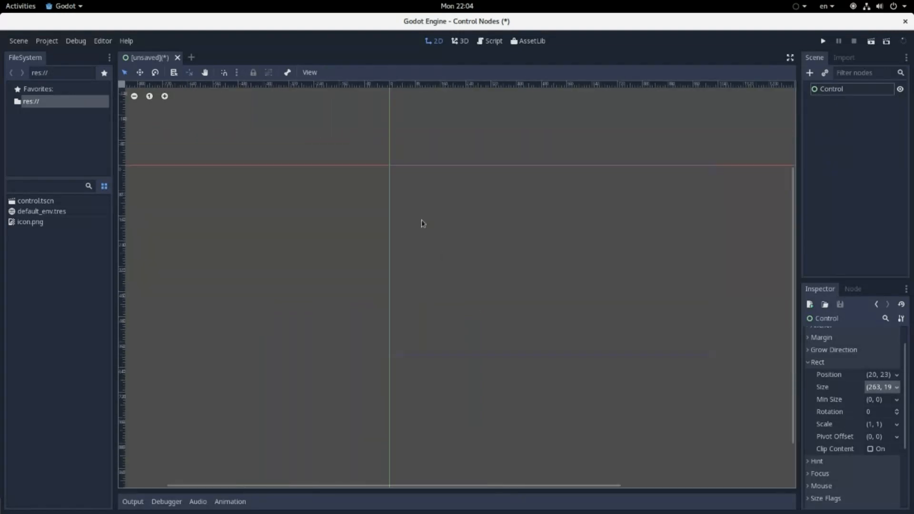
scroll(499, 255, up, 5)
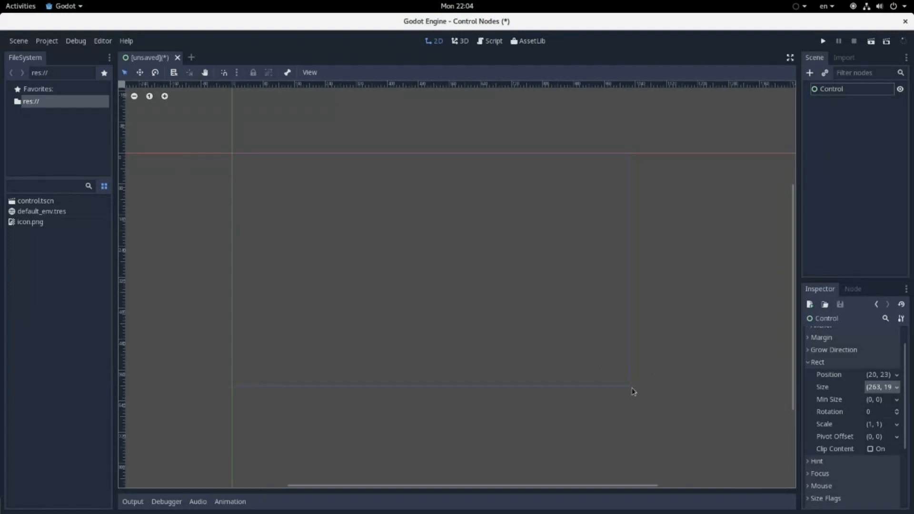
click(870, 42)
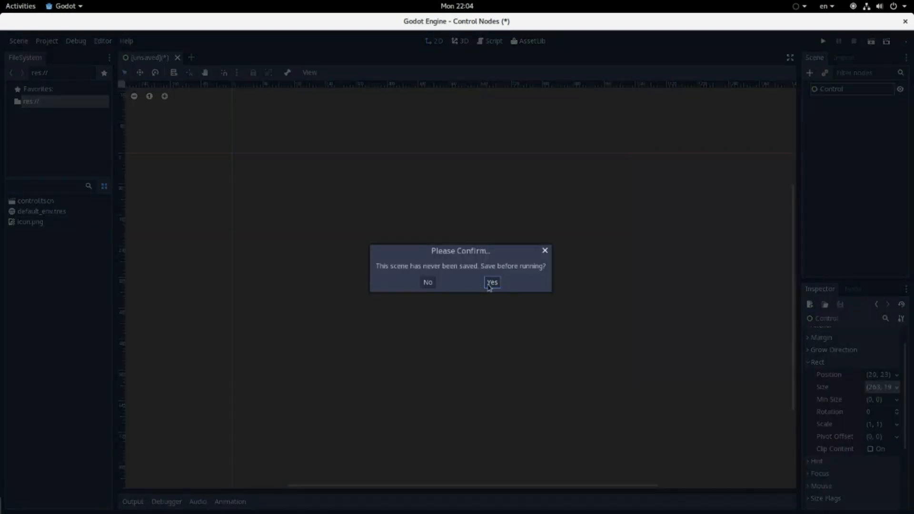
click(492, 283)
double_click(201, 159)
click(482, 280)
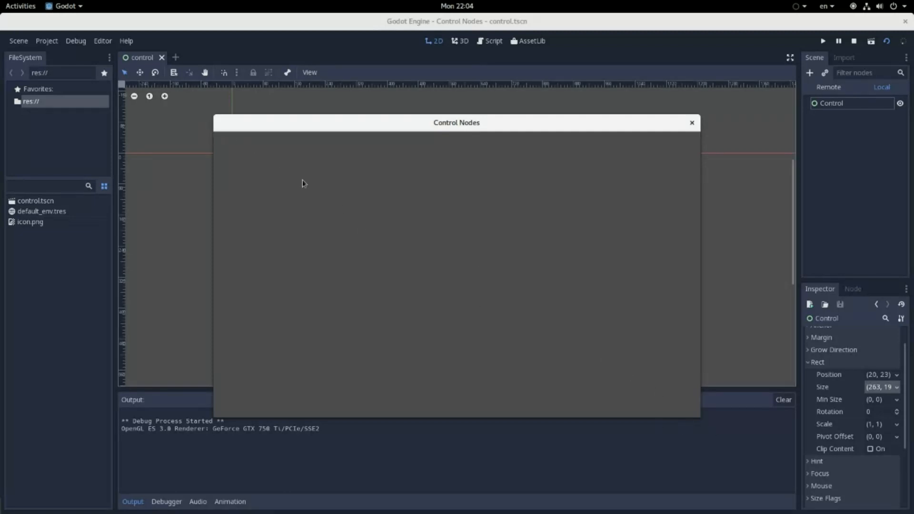
click(692, 122)
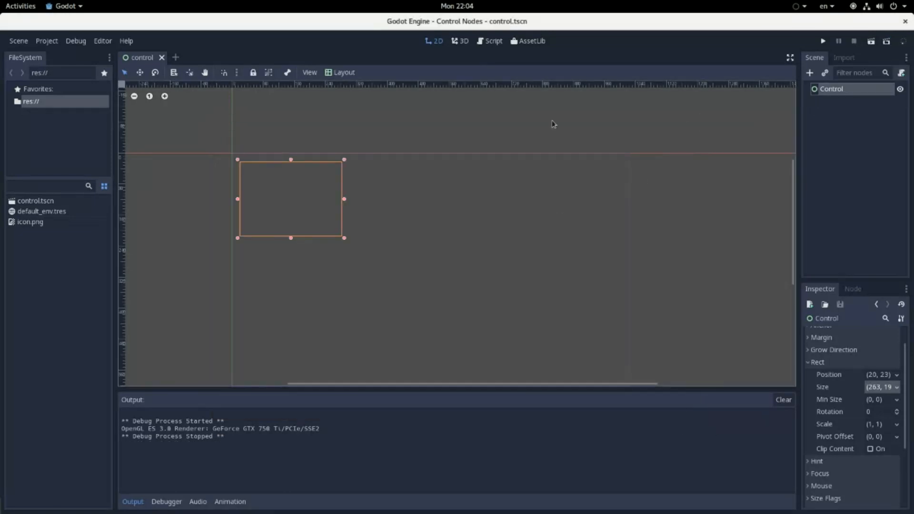
Expand the Control node's Anchor properties.
scroll(424, 170, down, 2)
scroll(346, 237, up, 1)
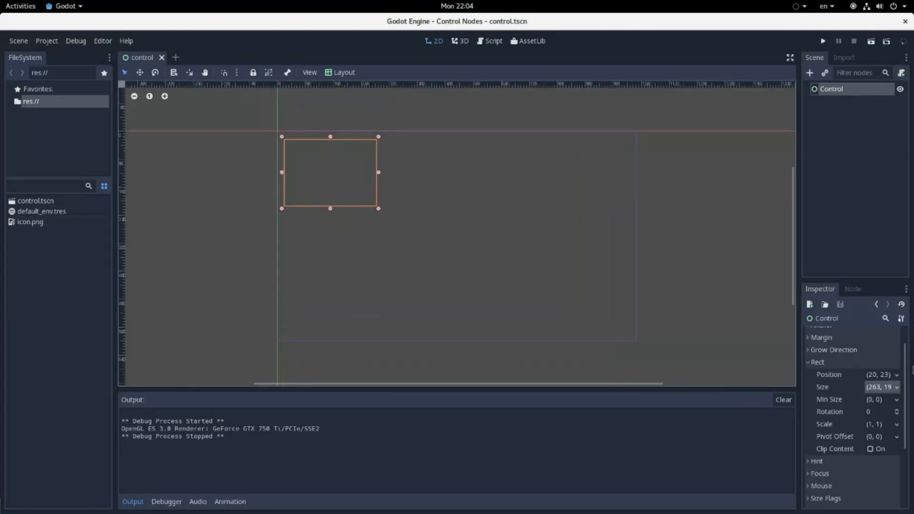
scroll(851, 368, up, 1)
click(822, 348)
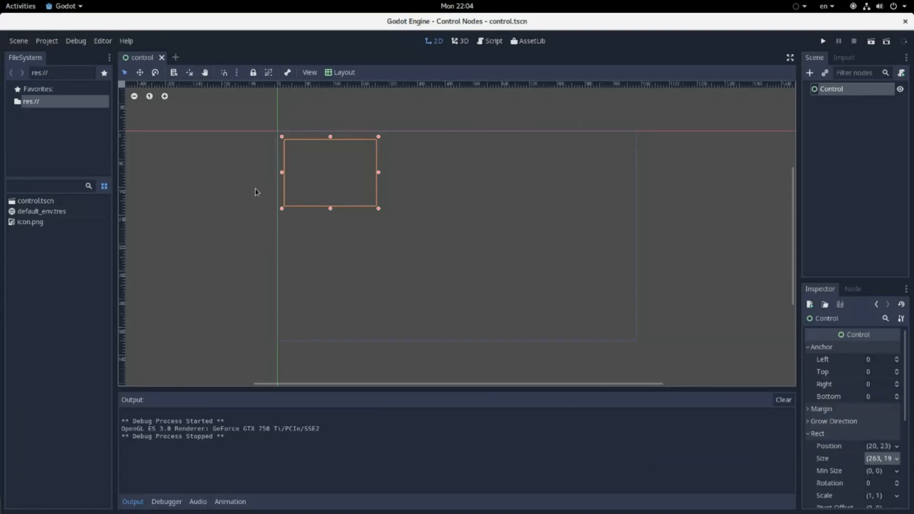
Examine the Control rectangle's edges and corners relative to the scene origin and the viewport boundary.
scroll(266, 97, up, 3)
scroll(376, 176, up, 2)
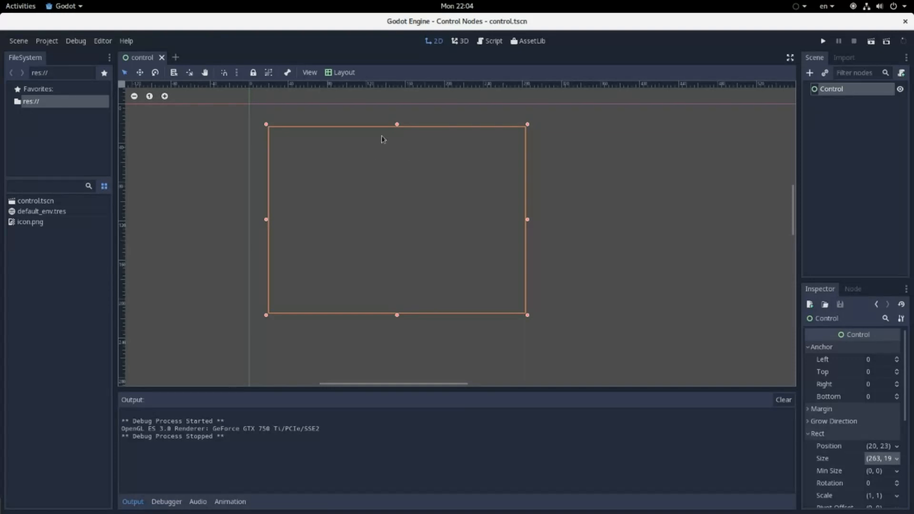
scroll(223, 197, down, 4)
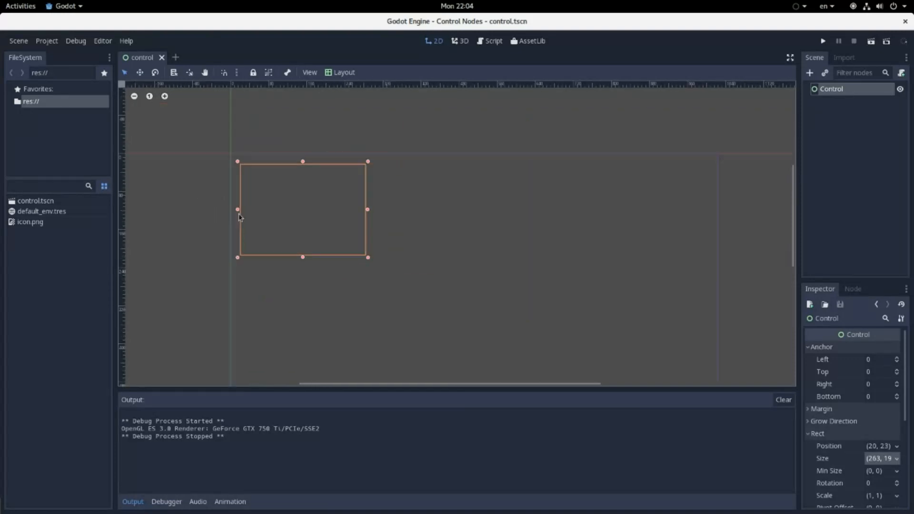
scroll(278, 218, up, 3)
scroll(275, 217, down, 1)
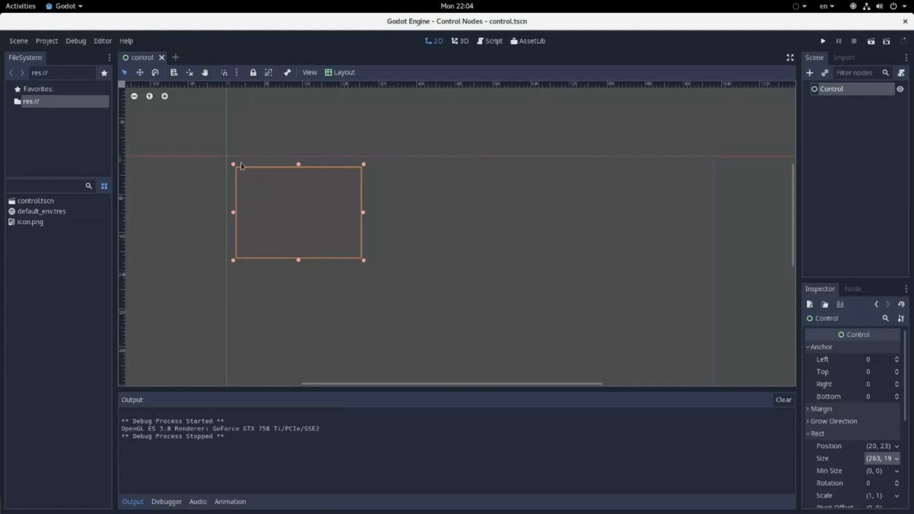
scroll(252, 191, up, 3)
scroll(257, 192, down, 4)
scroll(292, 225, up, 3)
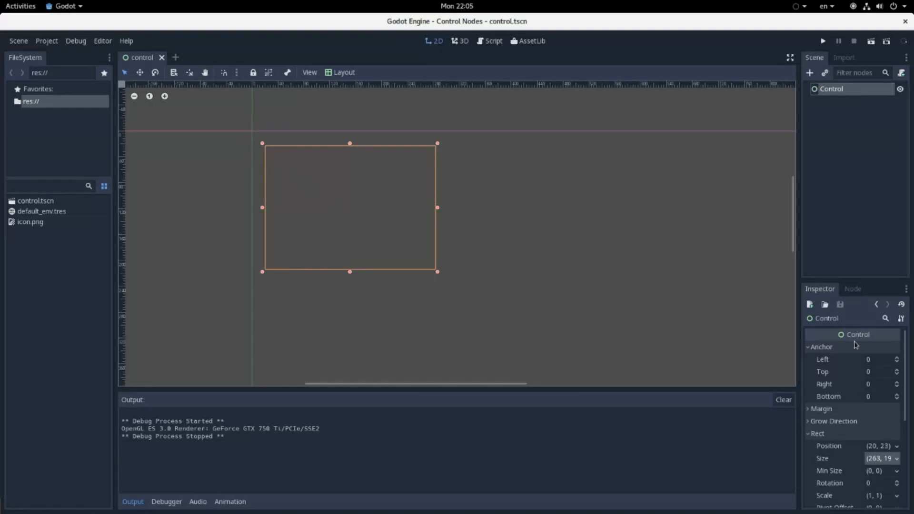
Set the Control node's rect position to (0, 0).
click(875, 362)
click(865, 370)
click(875, 449)
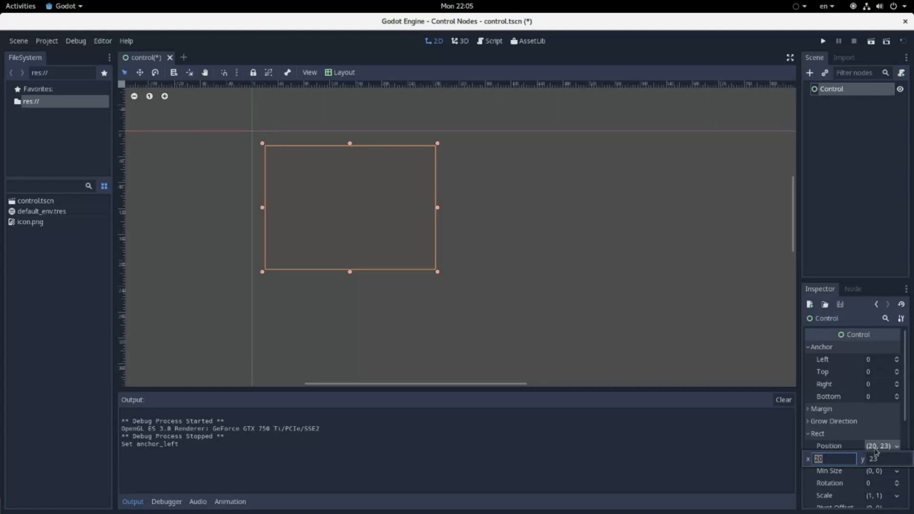
text(0)
key(Tab)
text(0)
key(Return)
click(868, 425)
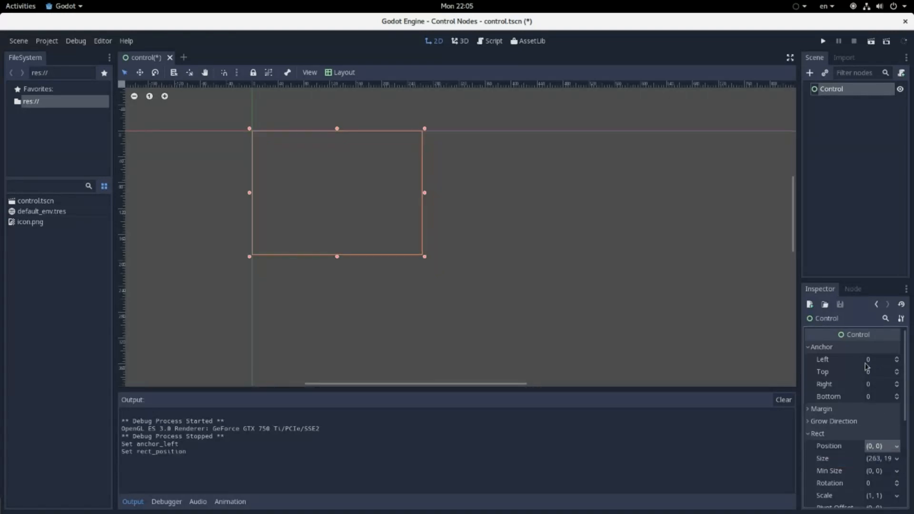
Raise the Control node's top anchor in small increments.
scroll(482, 229, down, 5)
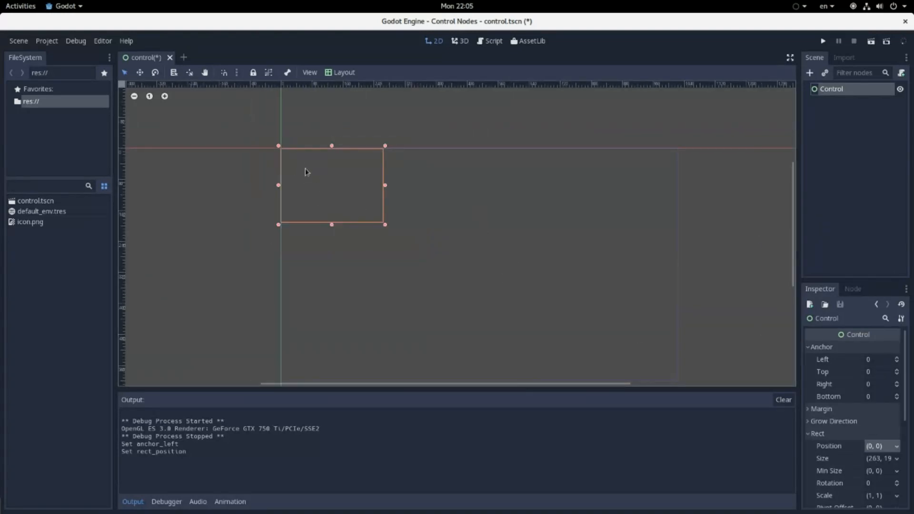
scroll(305, 159, up, 2)
scroll(296, 151, up, 2)
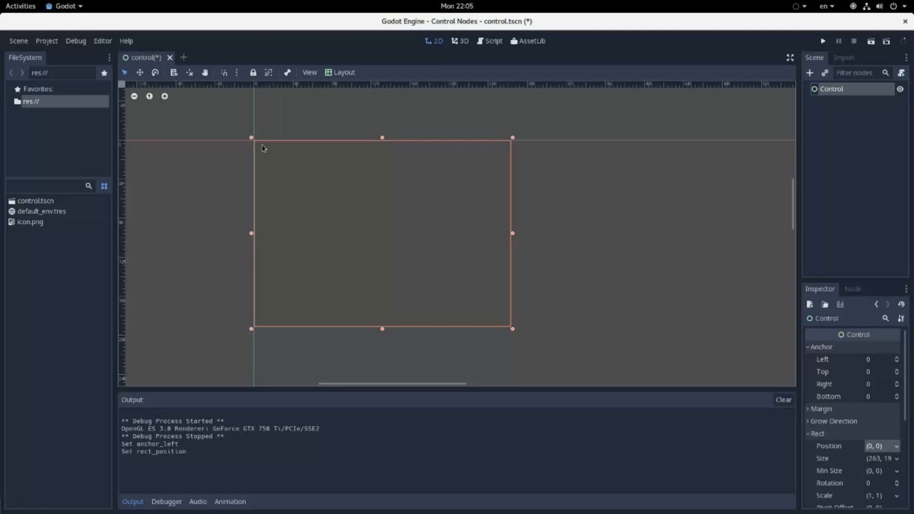
click(896, 372)
click(897, 370)
click(896, 370)
click(897, 370)
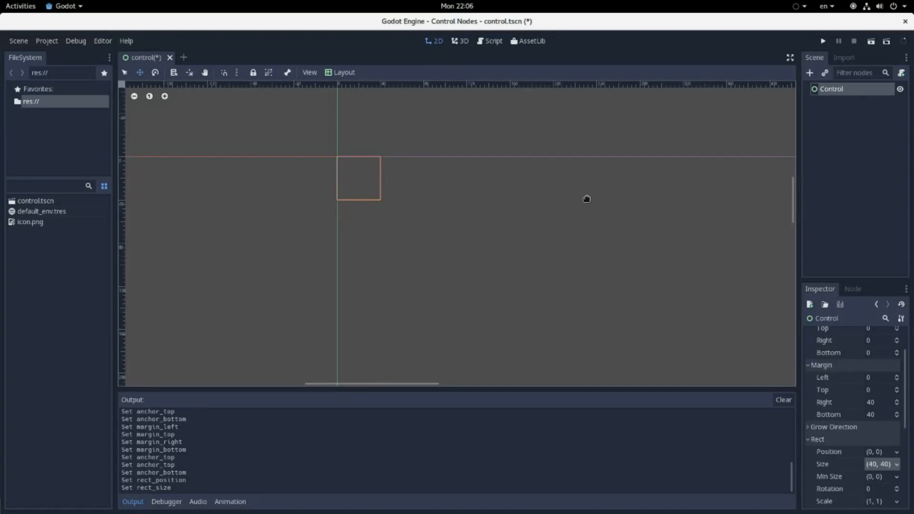
Compare the Control's anchor, margin and rect values with the edges of its square at the origin.
scroll(423, 191, down, 2)
scroll(883, 434, up, 3)
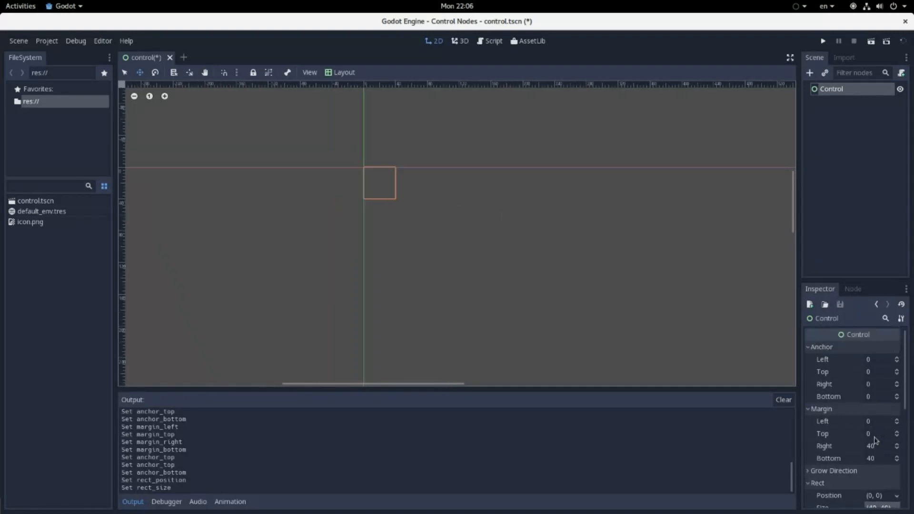
scroll(869, 468, down, 1)
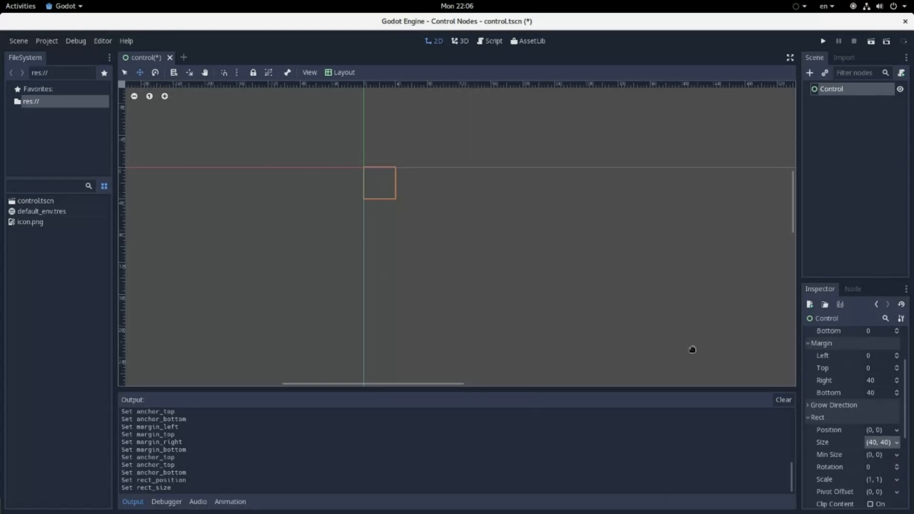
scroll(859, 403, up, 1)
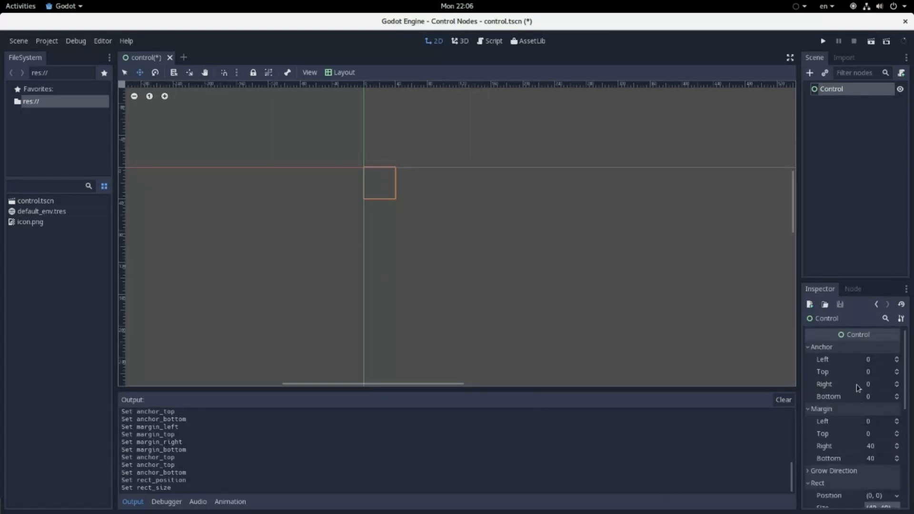
scroll(387, 140, up, 18)
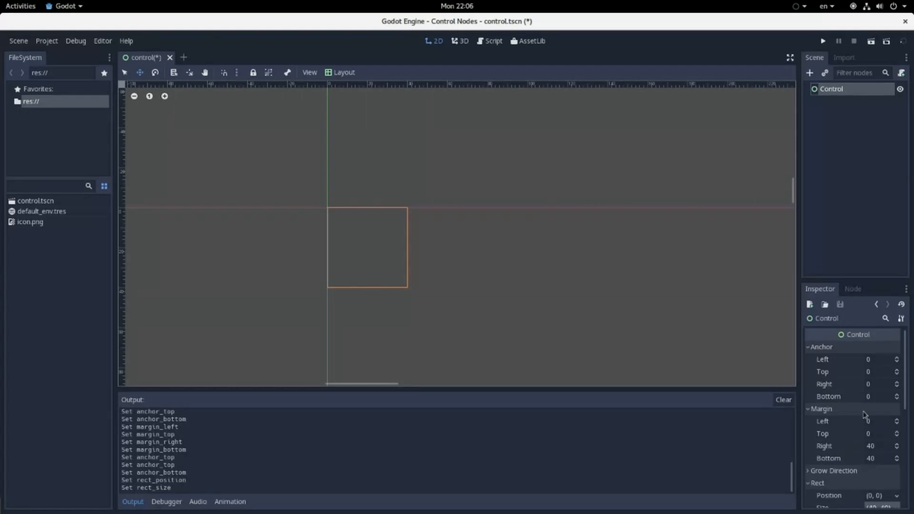
scroll(865, 419, down, 1)
scroll(477, 203, down, 10)
scroll(627, 326, up, 4)
scroll(884, 395, up, 1)
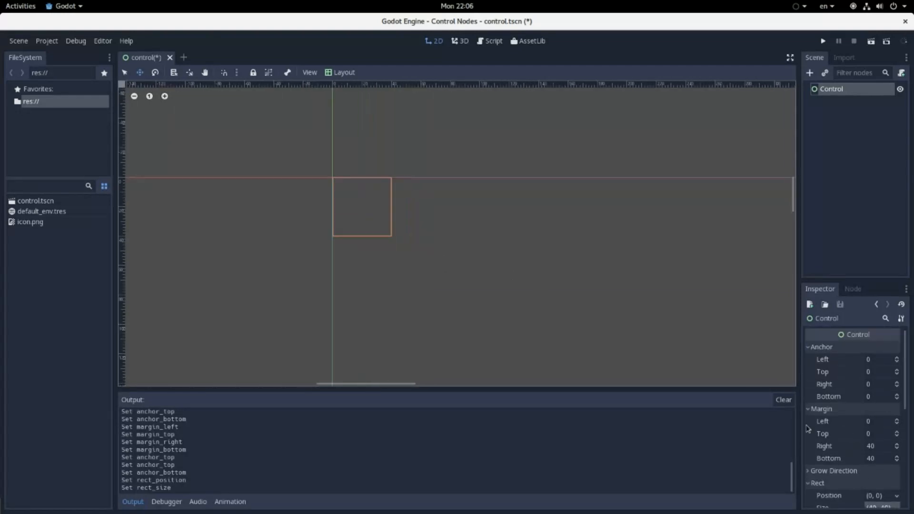
scroll(335, 171, up, 8)
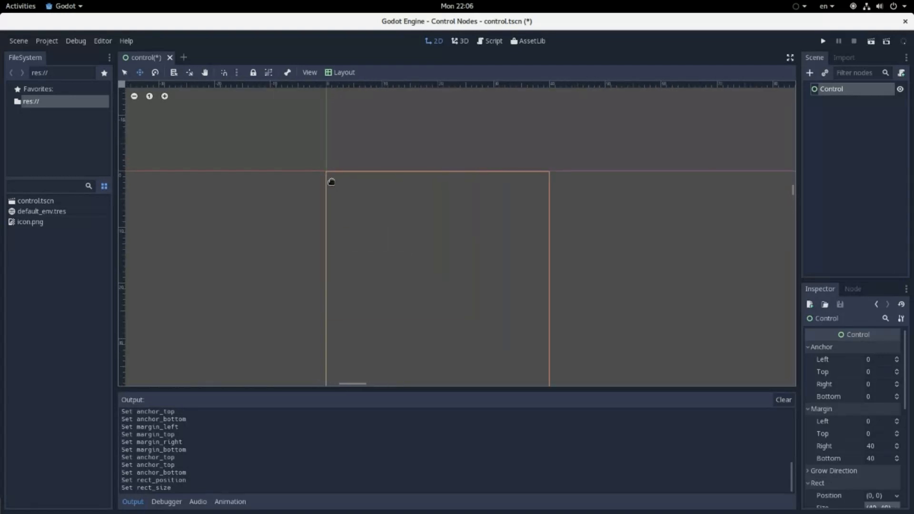
scroll(328, 175, down, 7)
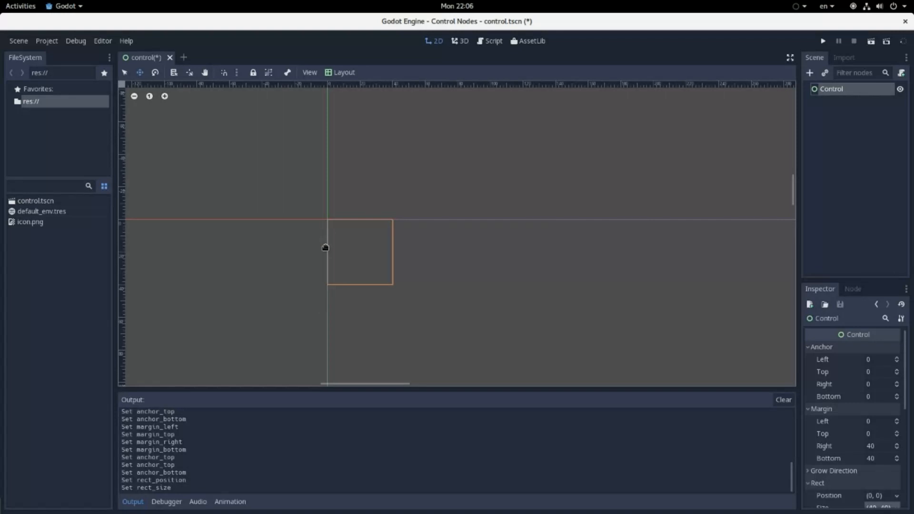
scroll(311, 202, up, 6)
scroll(317, 202, down, 3)
scroll(308, 200, up, 2)
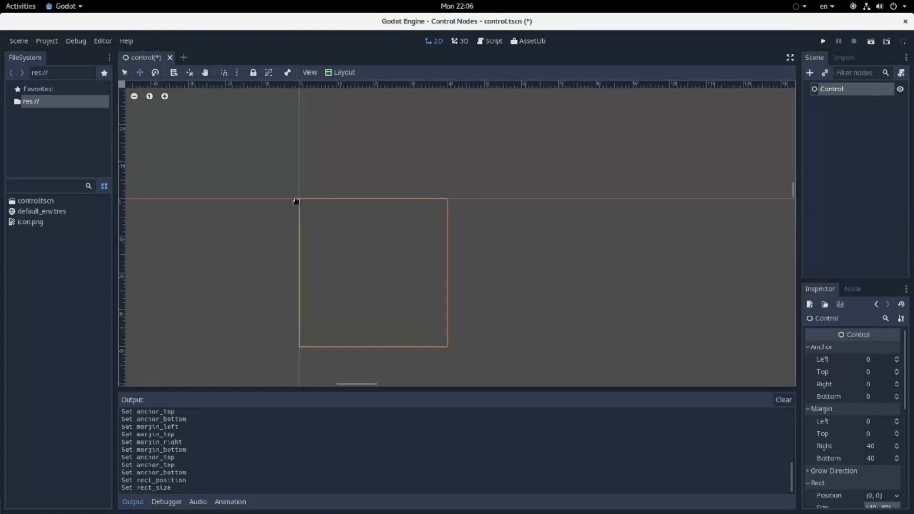
Raise the Control node's left anchor to 0.1 in increments of 0.01.
click(897, 358)
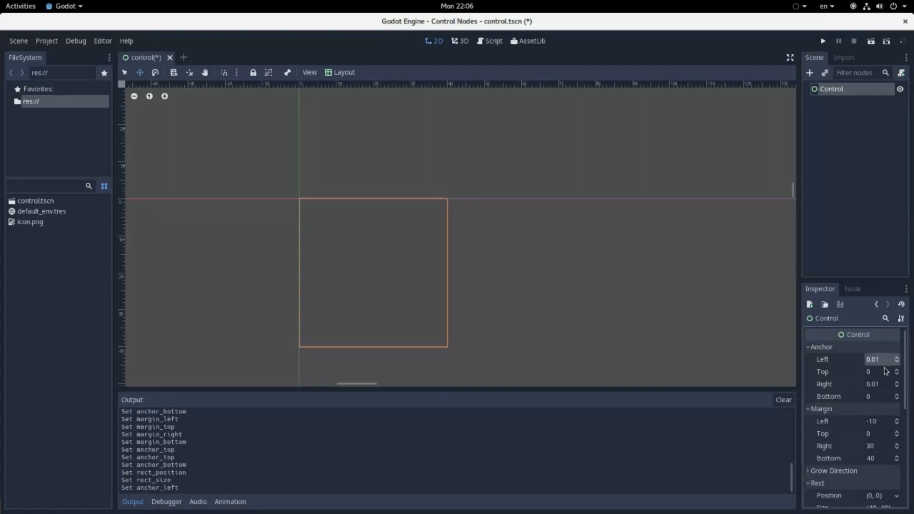
click(898, 358)
click(898, 358)
click(898, 358)
click(897, 358)
click(897, 357)
click(897, 357)
click(897, 358)
click(897, 357)
click(898, 357)
Set the Control node's left margin to 0 and its right margin to 40.
text(0)
key(Return)
click(873, 449)
text(40)
key(Return)
Add a Label as a child of the Control node and set its text to "Hey!".
scroll(430, 166, down, 2)
scroll(532, 207, down, 2)
scroll(410, 187, down, 3)
scroll(616, 224, down, 2)
scroll(571, 198, down, 3)
scroll(595, 191, up, 3)
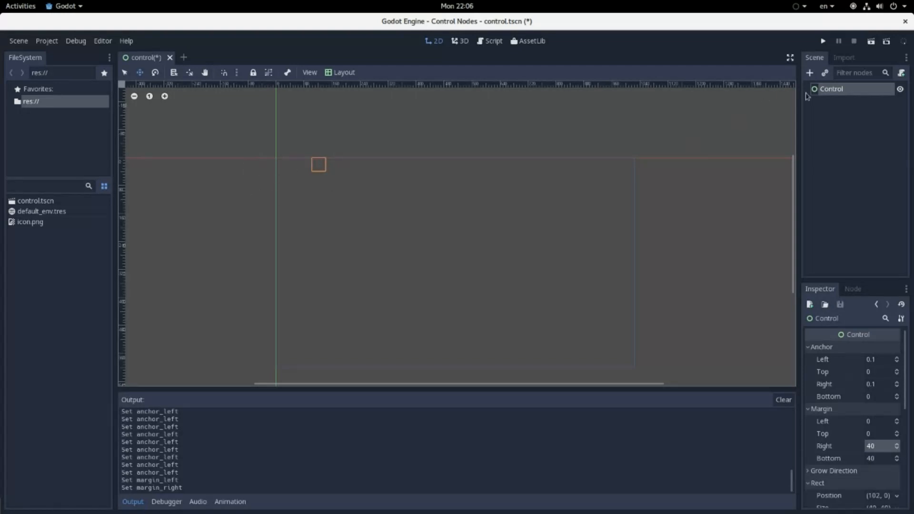
key(ctrl+a)
text(lab)
key(Return)
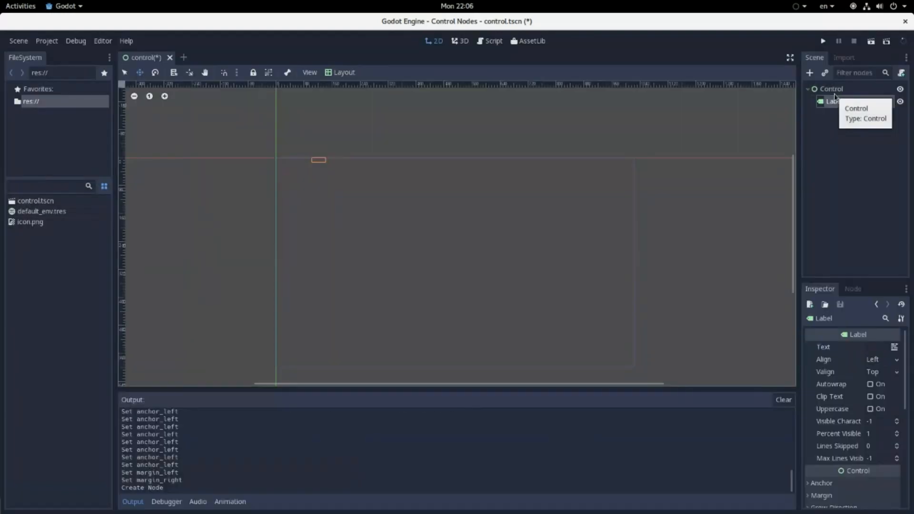
click(878, 347)
text(Hello)
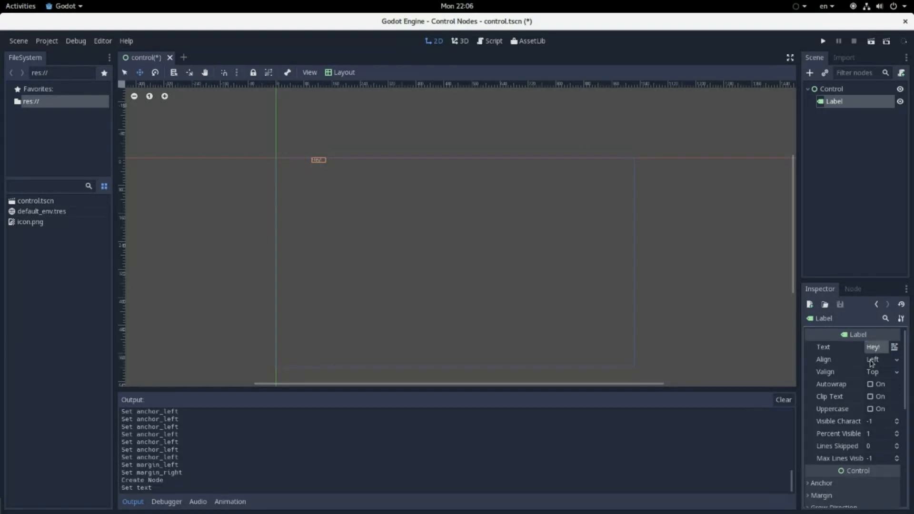
Run the scene, narrow and widen the game window to test how the Label's position responds, and close it.
scroll(304, 157, up, 3)
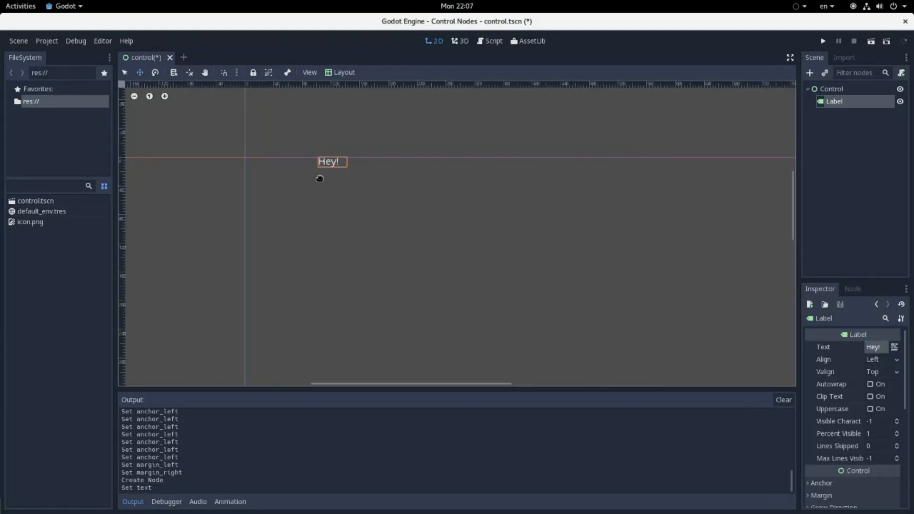
click(870, 42)
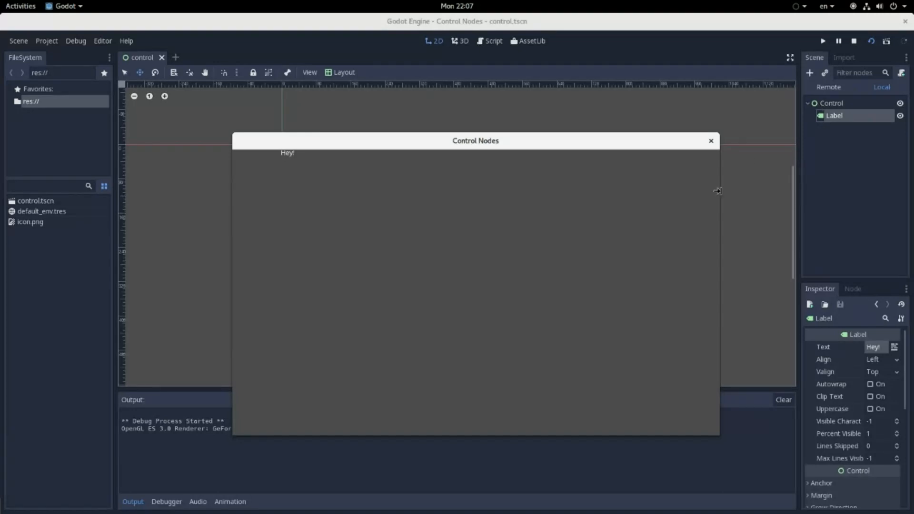
drag(717, 191, 304, 193)
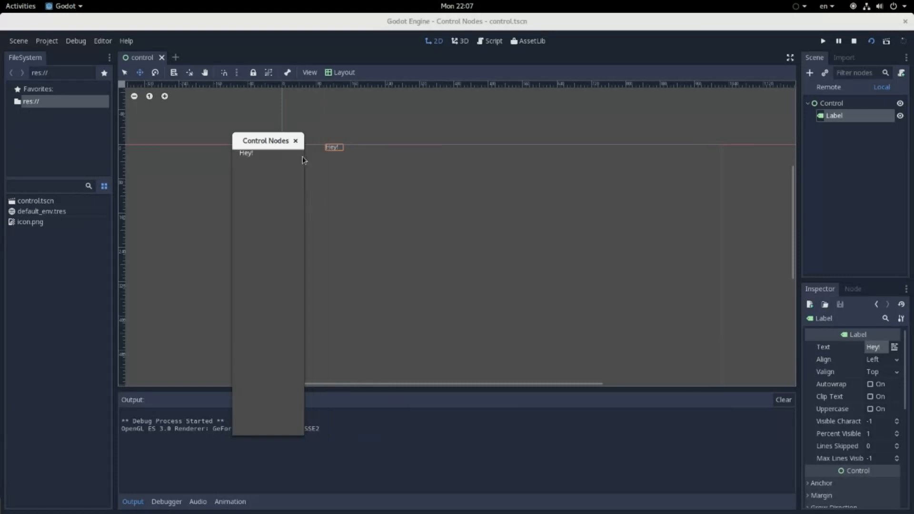
drag(305, 158, 907, 162)
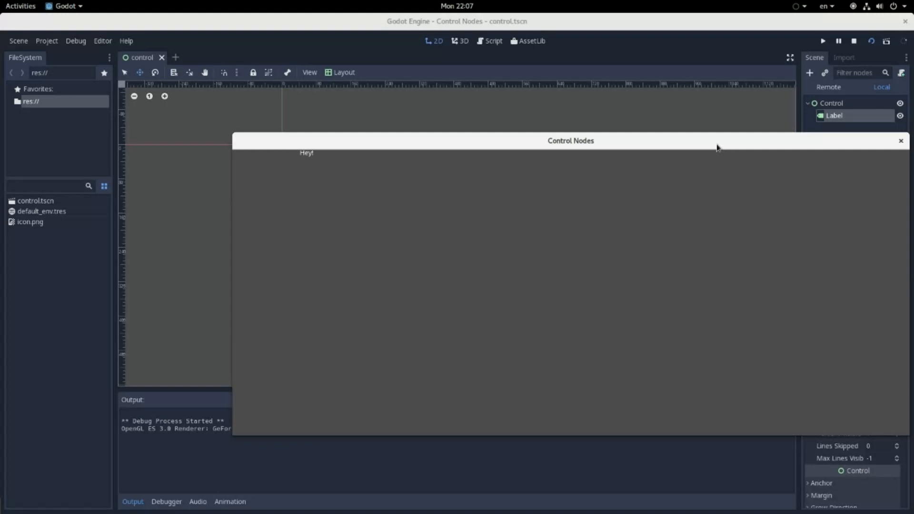
drag(716, 147, 599, 145)
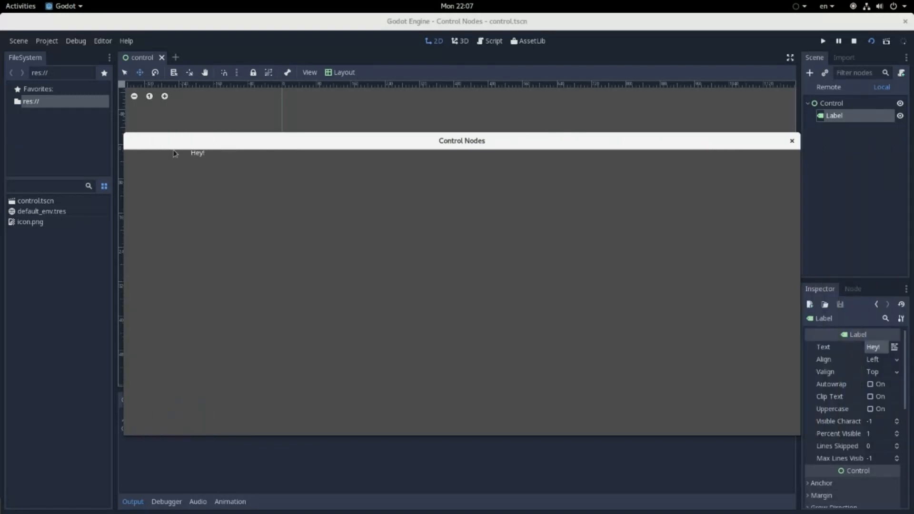
click(792, 140)
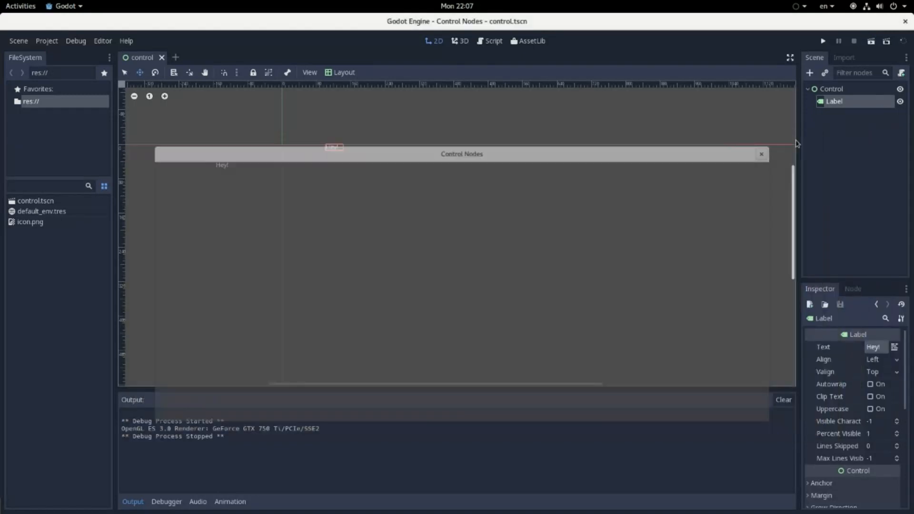
Select the Control node and set its right anchor to 0, followed by 0.1.
scroll(362, 232, down, 5)
scroll(335, 179, up, 7)
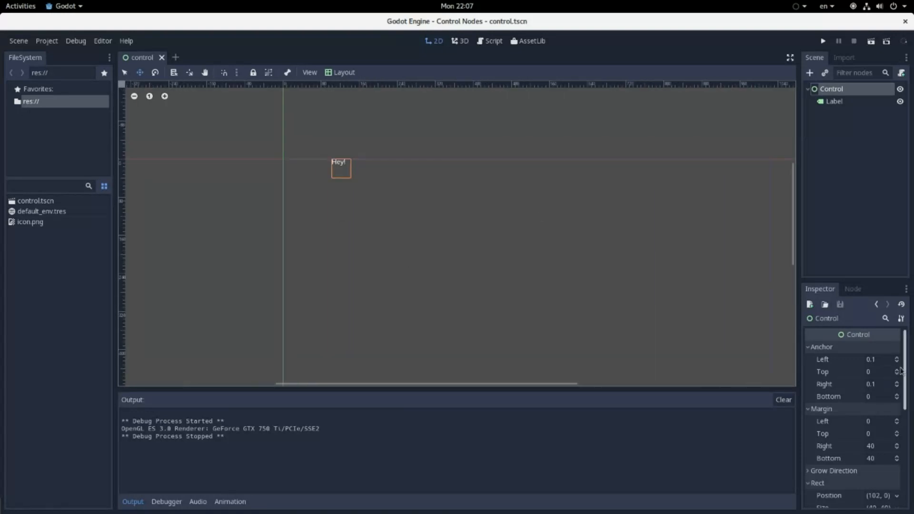
scroll(339, 175, up, 4)
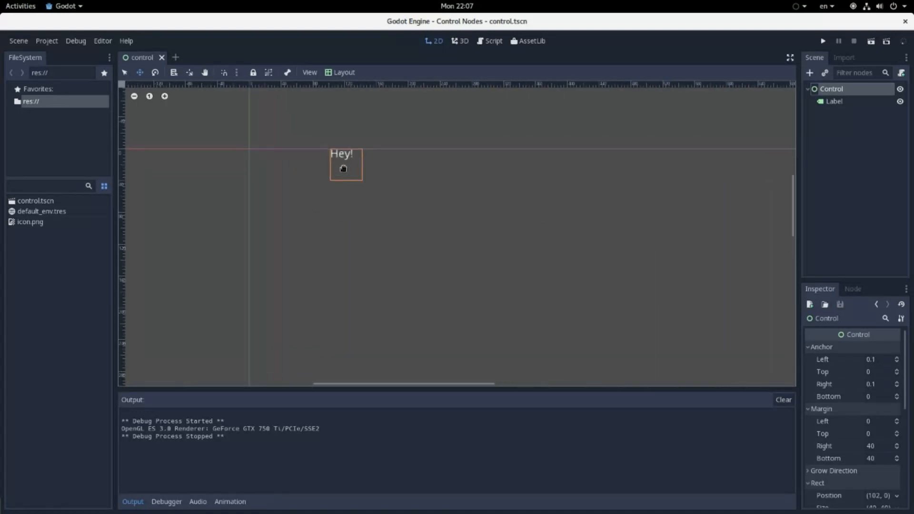
click(888, 384)
text(0)
key(Return)
click(887, 384)
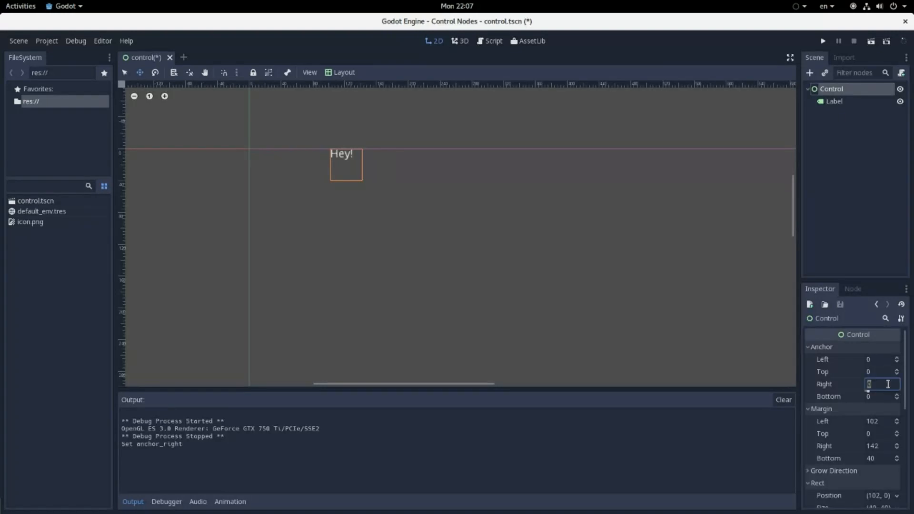
key(Return)
Move the Control node freely down in the 2D viewport, and set its left and top margins to 0.
scroll(352, 207, down, 4)
drag(353, 218, 395, 236)
click(878, 422)
text(0)
key(Return)
click(882, 434)
text(0)
key(Return)
Set the Control node's right and bottom margins to 40.
click(883, 445)
text(40)
key(Return)
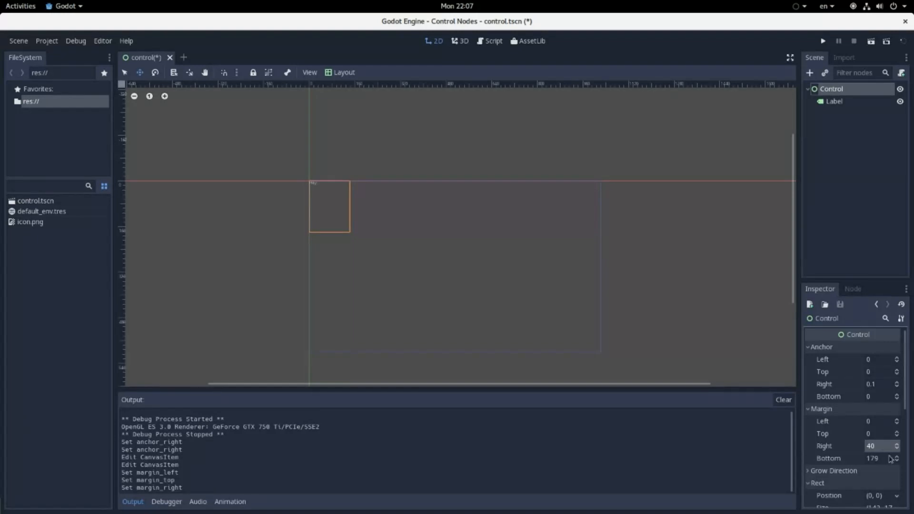
click(882, 459)
text(4)
key(Return)
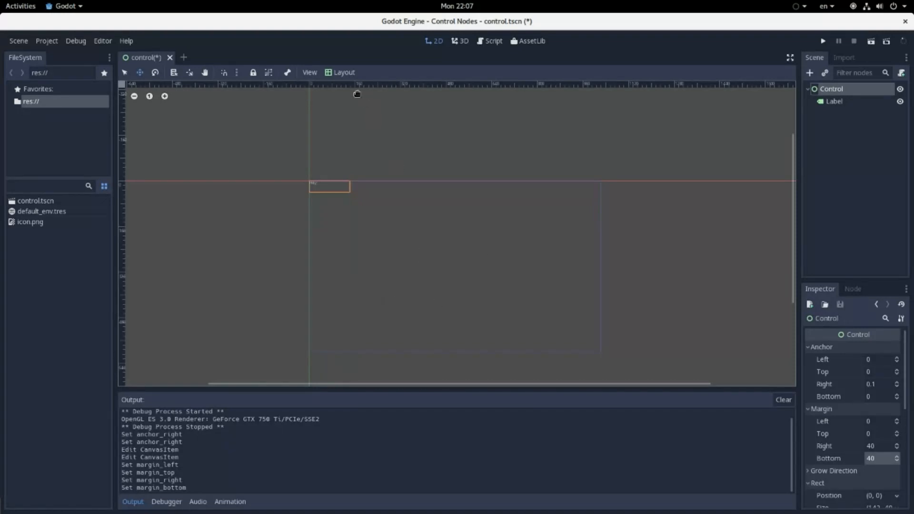
Apply the Center layout preset to the Control node.
click(342, 72)
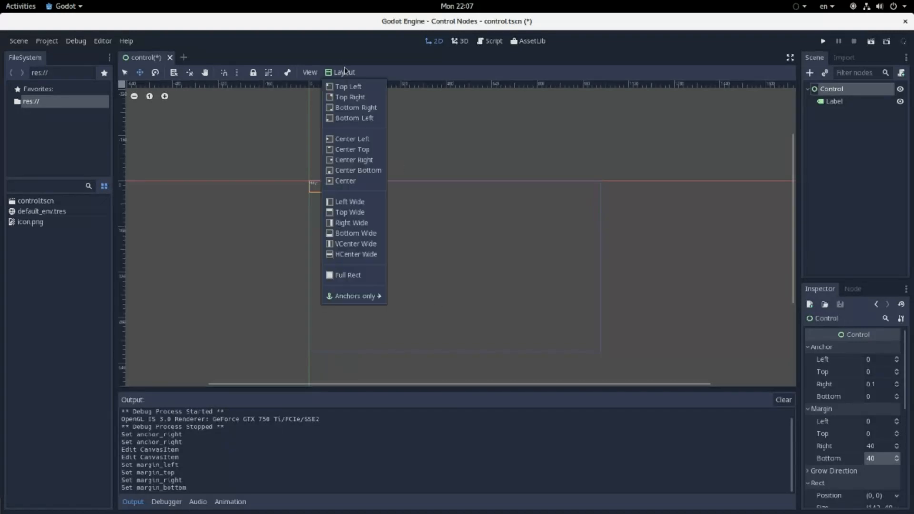
click(353, 182)
scroll(466, 288, up, 2)
scroll(465, 287, down, 1)
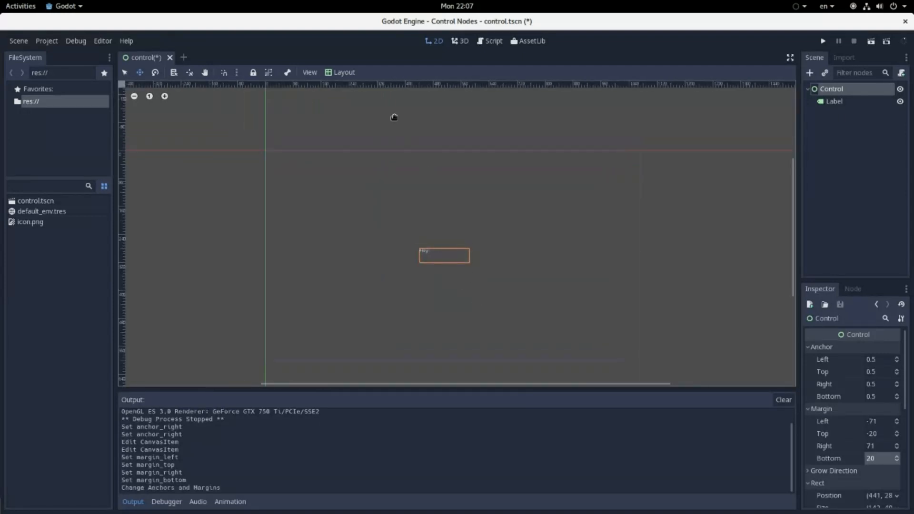
click(334, 72)
click(638, 52)
Examine the centered Control node's position relative to the viewport frame, along with its anchor and margin values.
scroll(459, 245, up, 2)
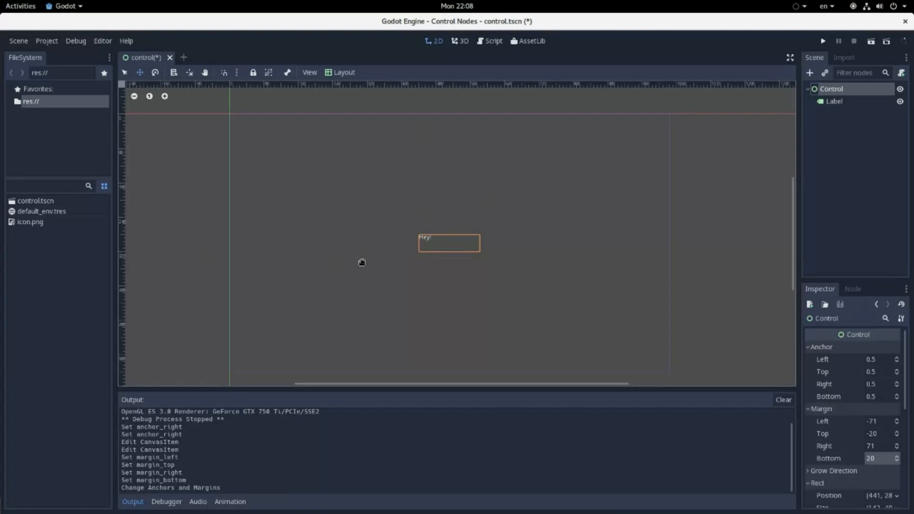
scroll(447, 241, up, 4)
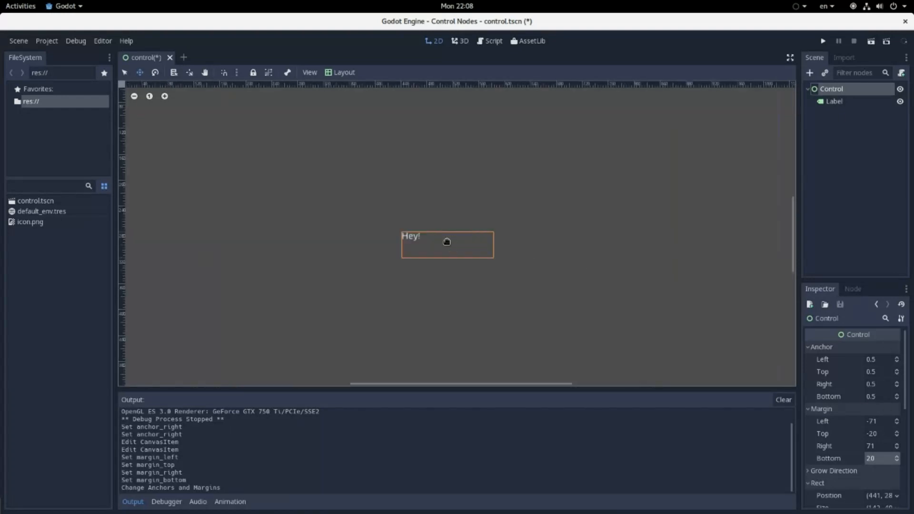
scroll(446, 241, up, 5)
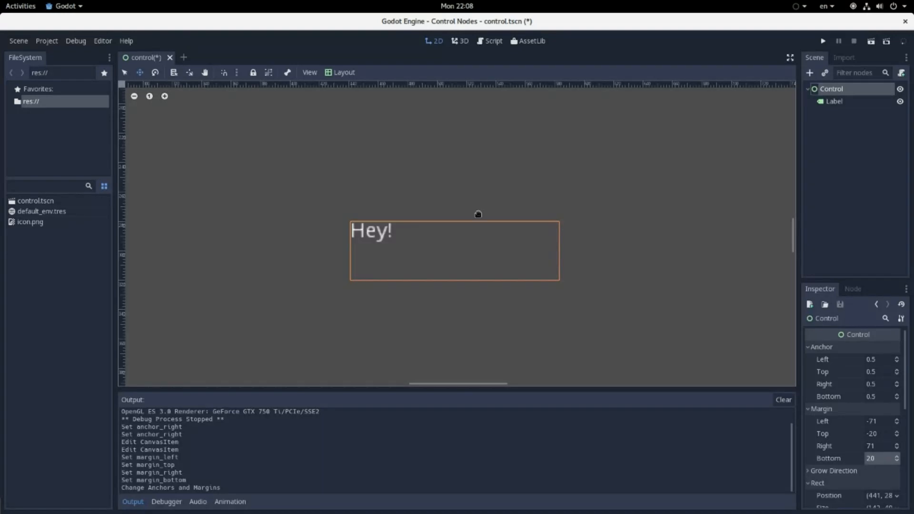
scroll(478, 214, down, 3)
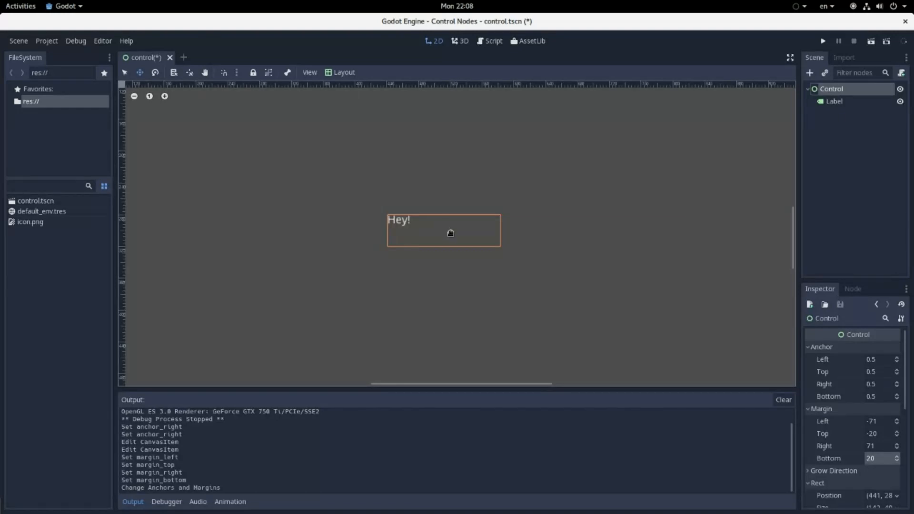
scroll(494, 220, down, 4)
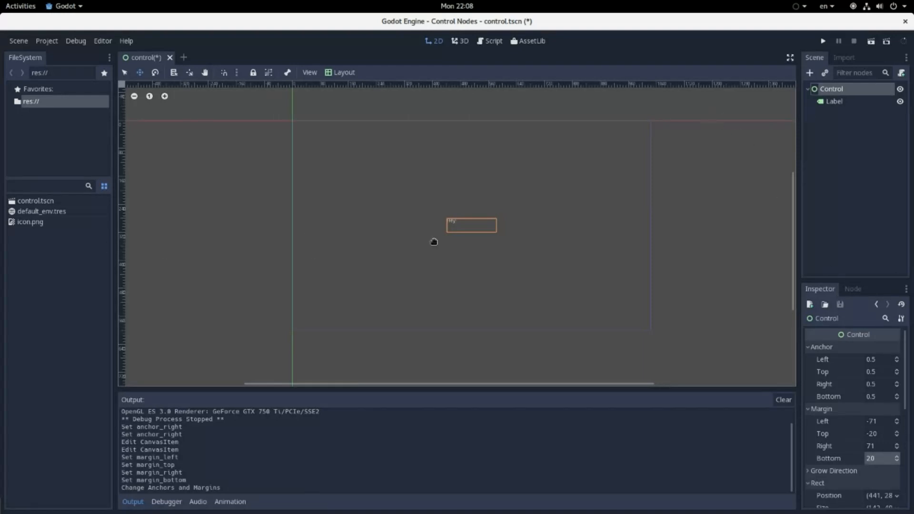
scroll(572, 241, down, 2)
scroll(567, 242, up, 4)
scroll(856, 388, down, 2)
scroll(856, 388, up, 2)
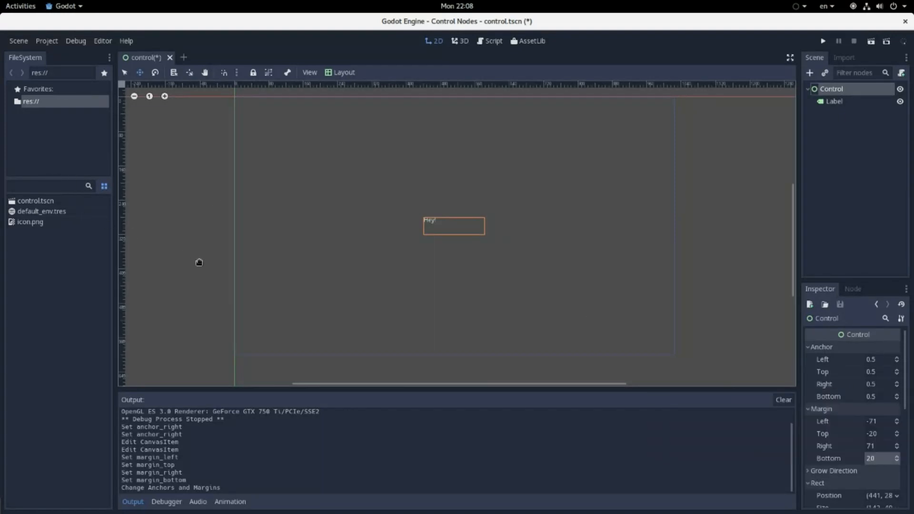
scroll(434, 222, up, 1)
scroll(436, 224, up, 1)
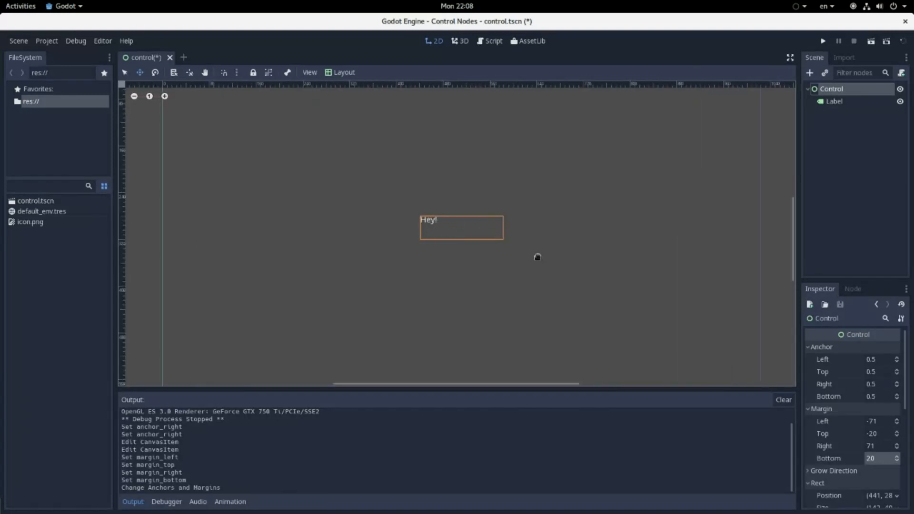
scroll(535, 261, up, 1)
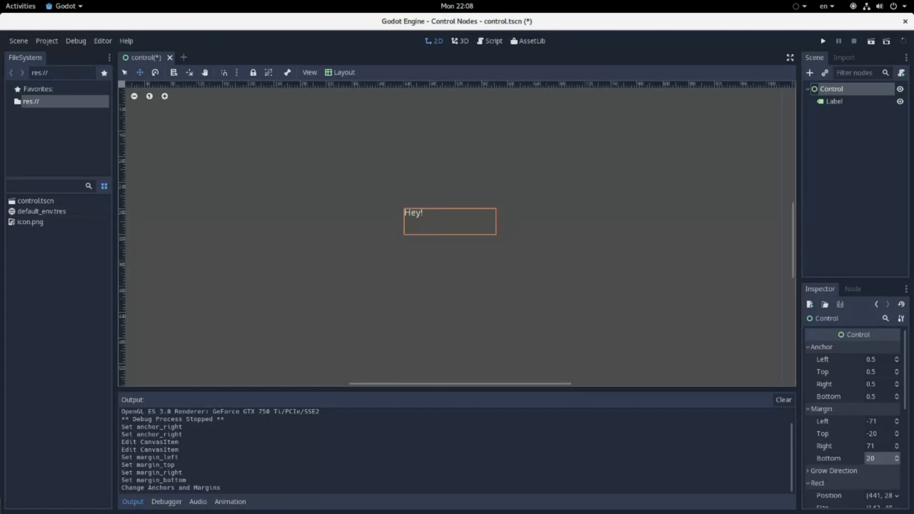
scroll(452, 212, down, 2)
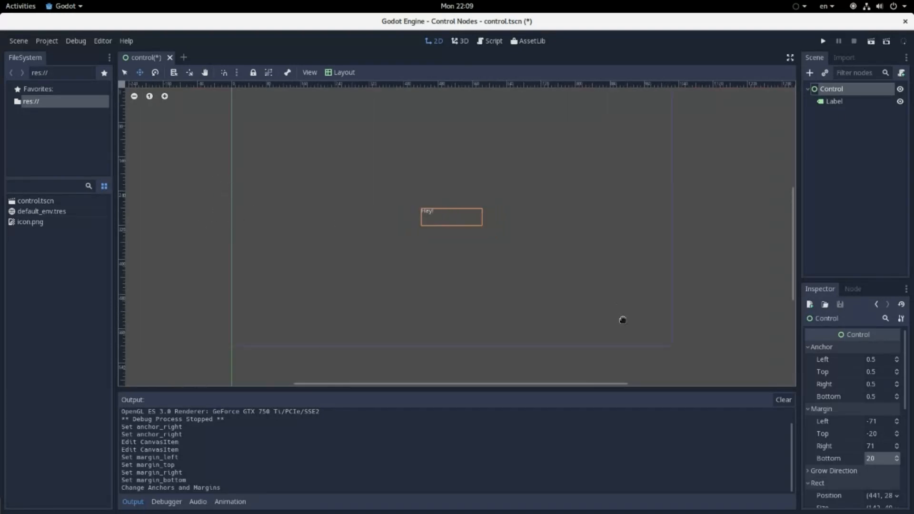
Set the centered Control node's left margin to 0 and its right margin to 40.
click(880, 421)
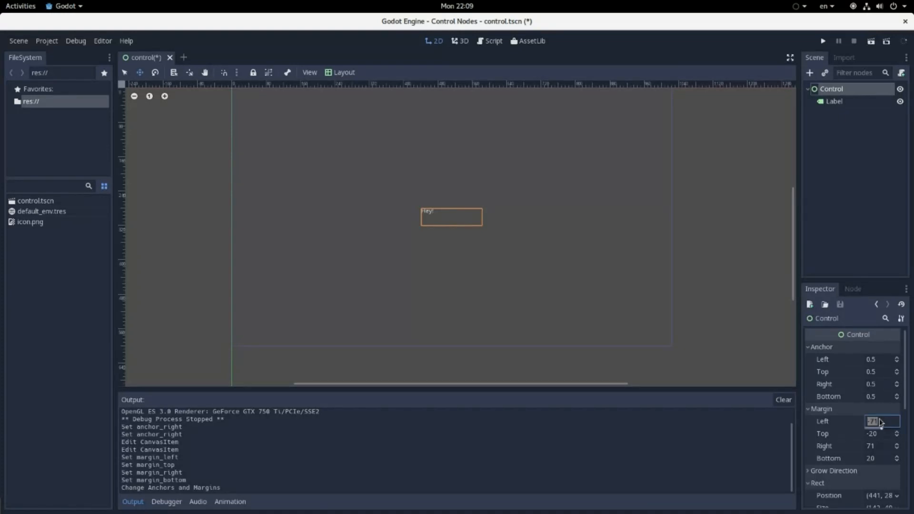
text(0)
key(Return)
click(881, 446)
text(40)
key(Return)
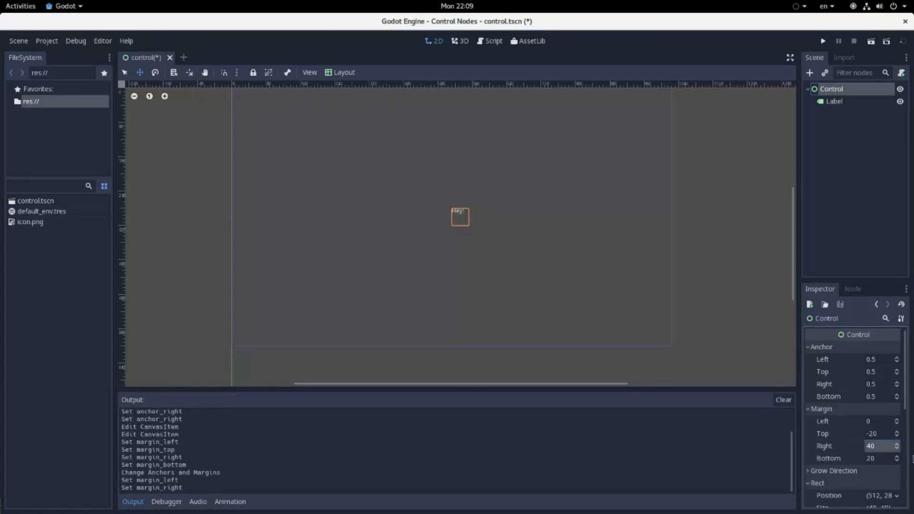
Offset the Control node horizontally from its center anchor with a left margin of 100 and a right margin of 140.
click(883, 423)
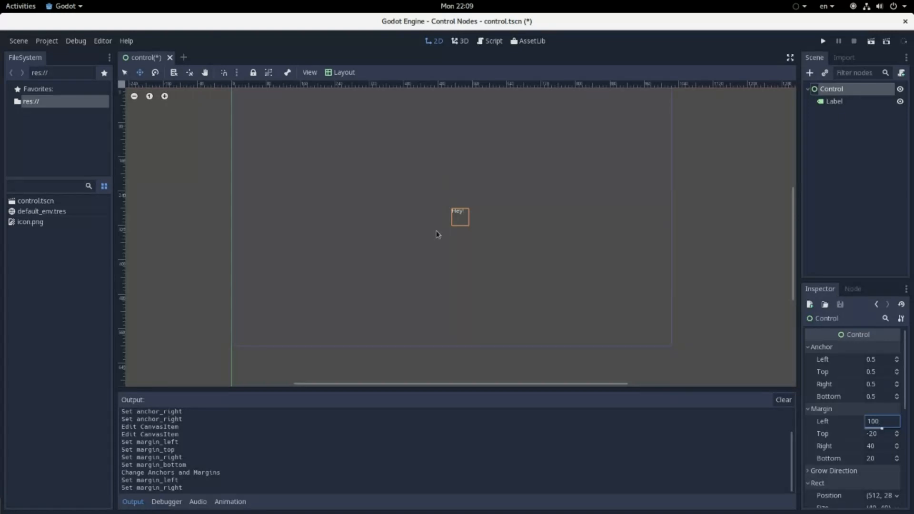
key(Return)
click(880, 446)
text(140)
key(Return)
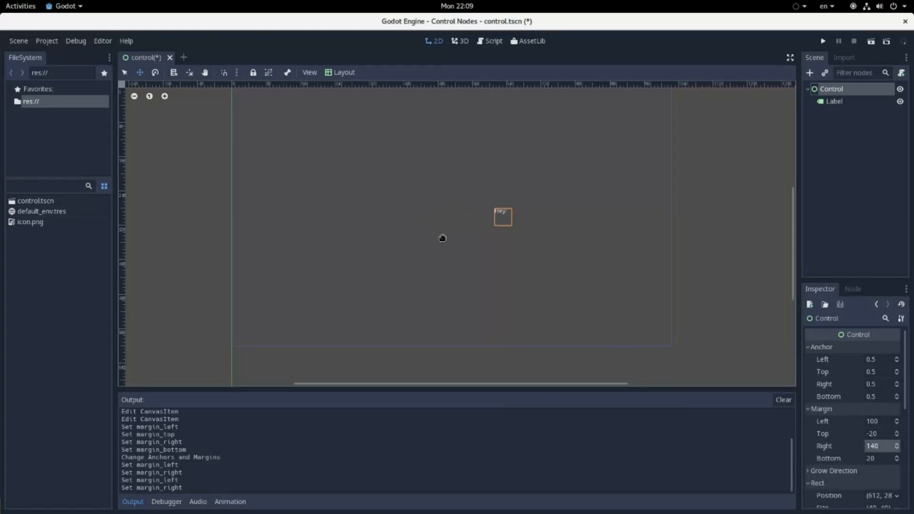
Test the left margin's effect on the Control node by setting it to 0 and back to 100.
scroll(384, 221, up, 3)
scroll(691, 324, down, 6)
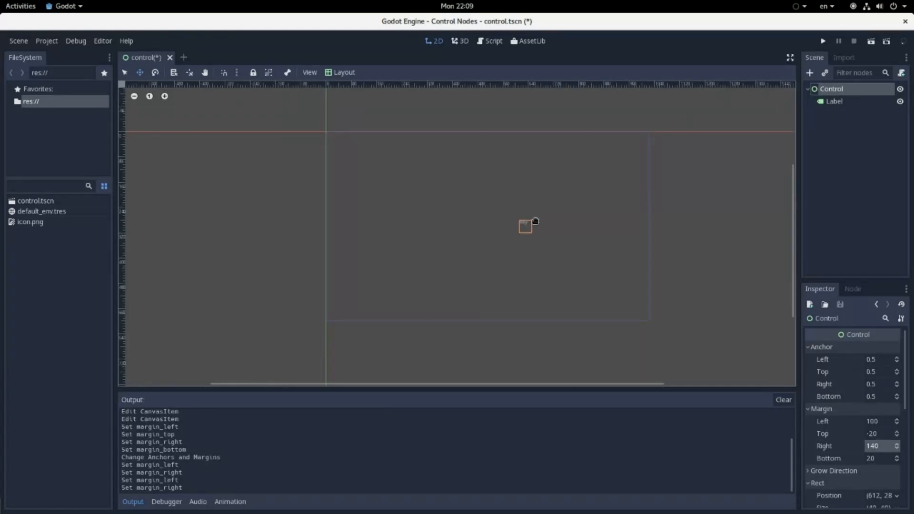
click(873, 421)
text(0)
key(Return)
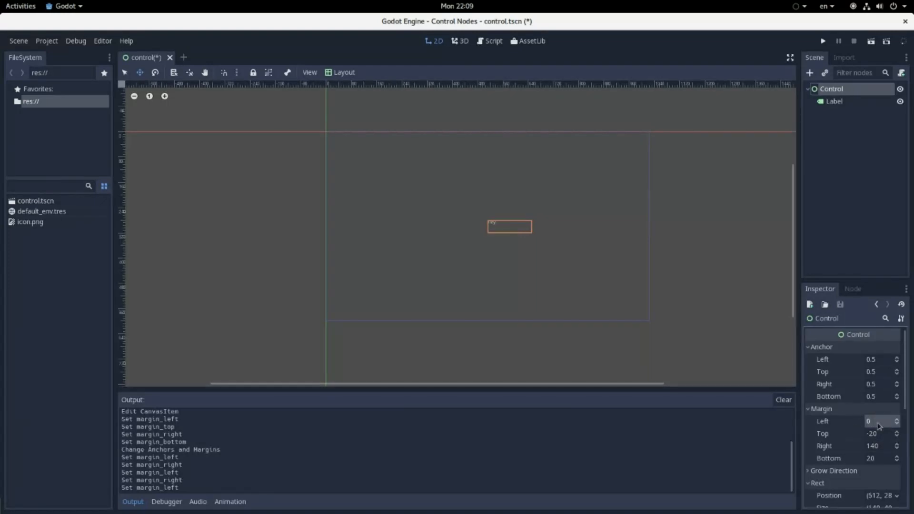
click(879, 426)
text(100)
key(Return)
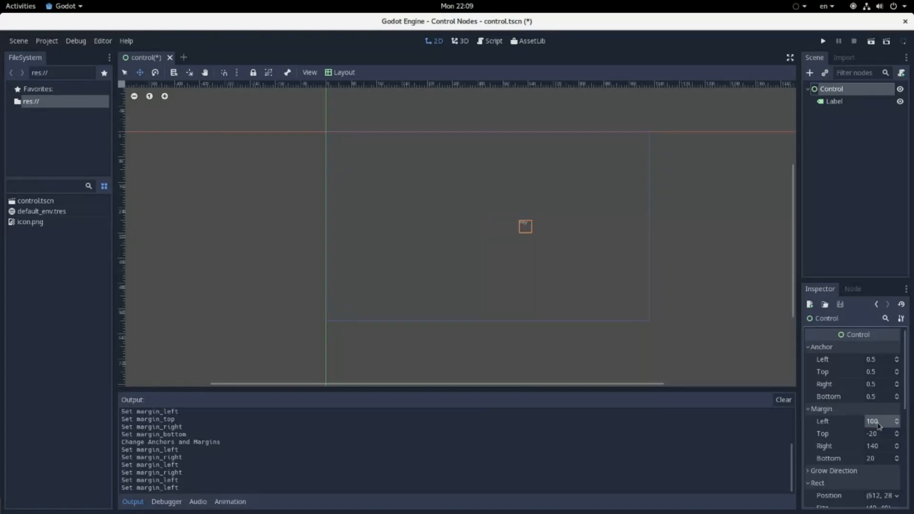
Test the right margin's effect on the Control node by setting it to 40 and back to 140.
scroll(477, 236, up, 3)
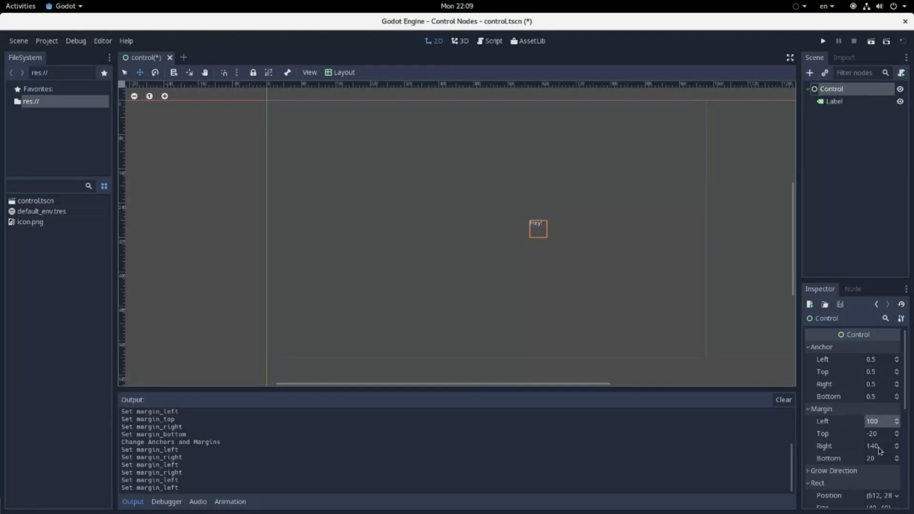
click(893, 448)
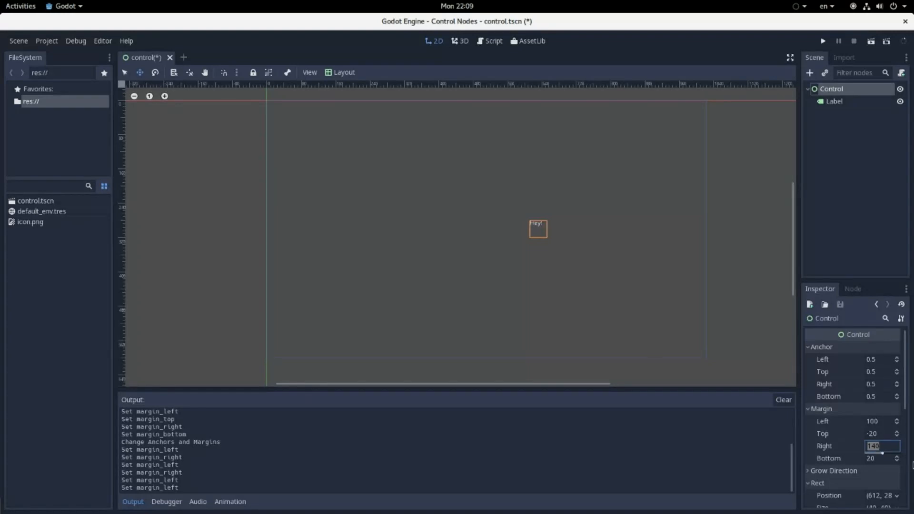
text(40)
key(Return)
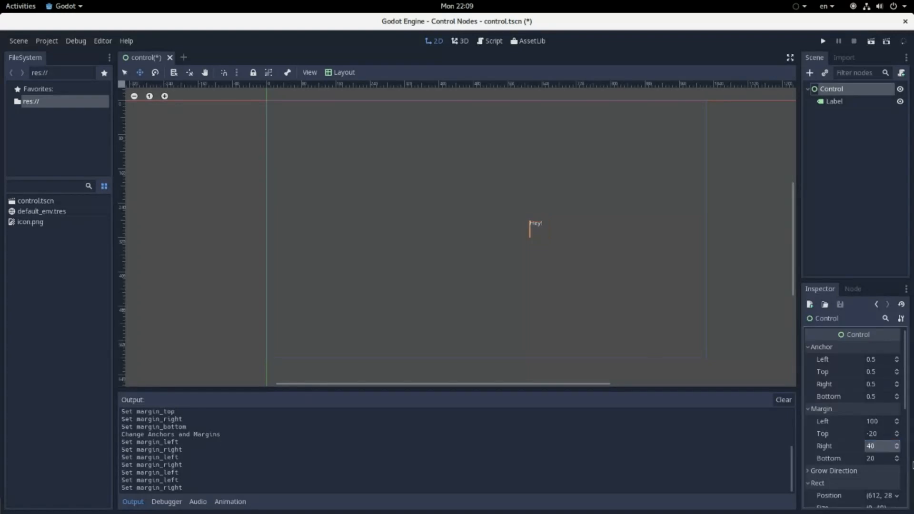
click(888, 447)
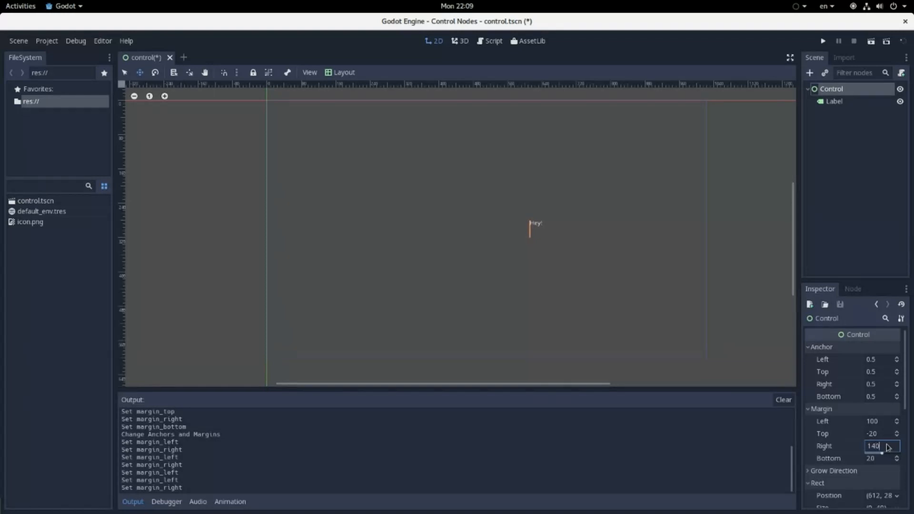
key(Return)
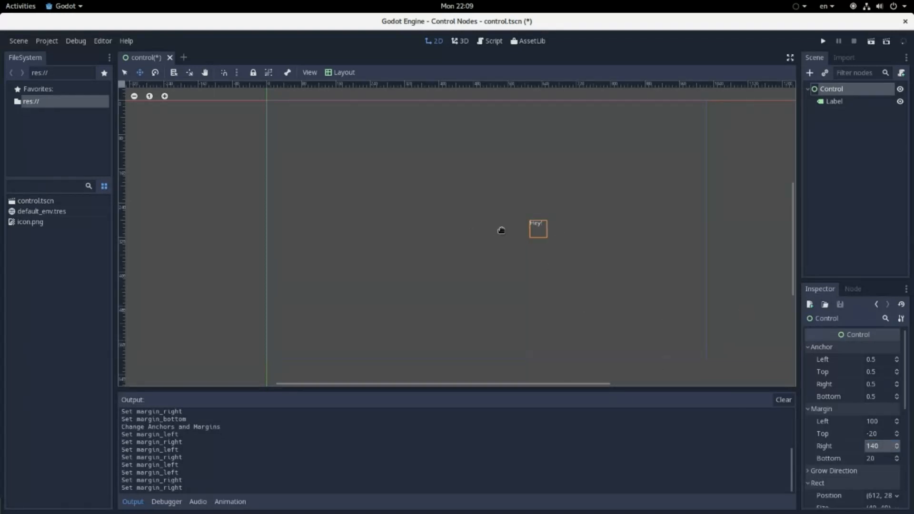
Set the Control node's top margin to 80 and its bottom margin to 120.
click(884, 434)
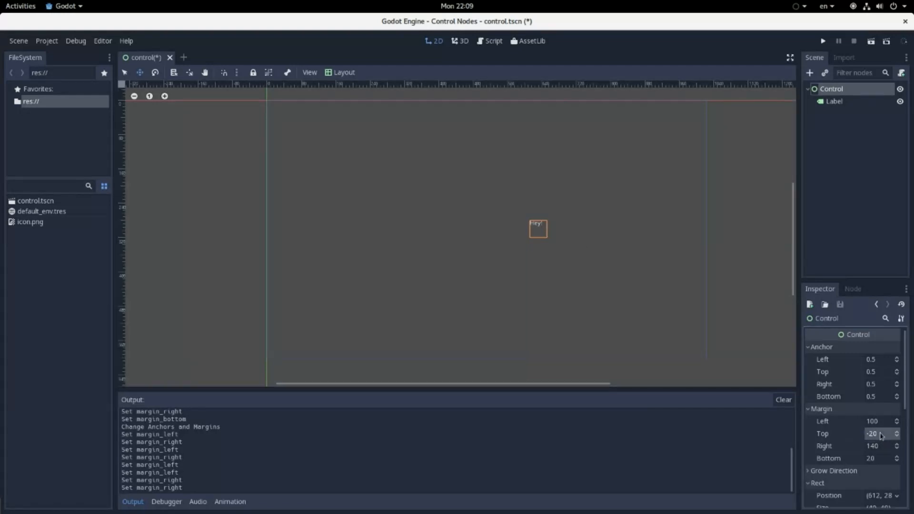
text(9)
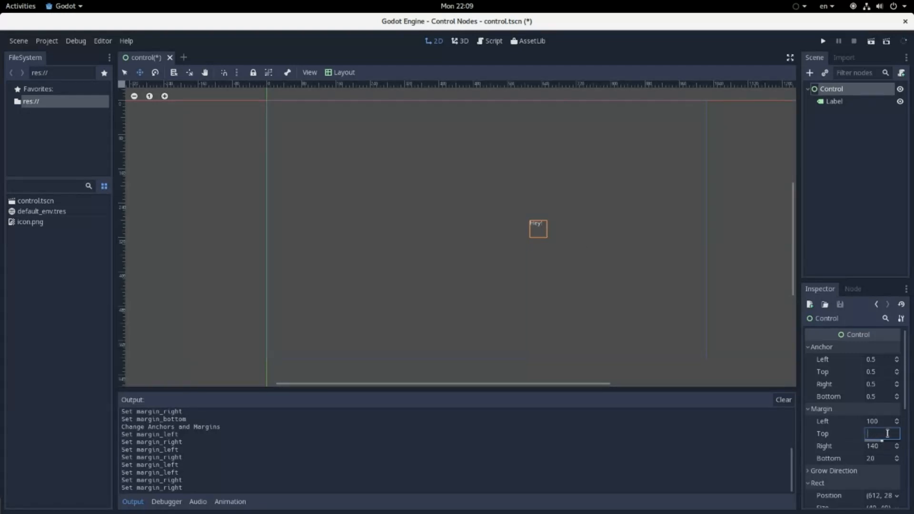
key(Return)
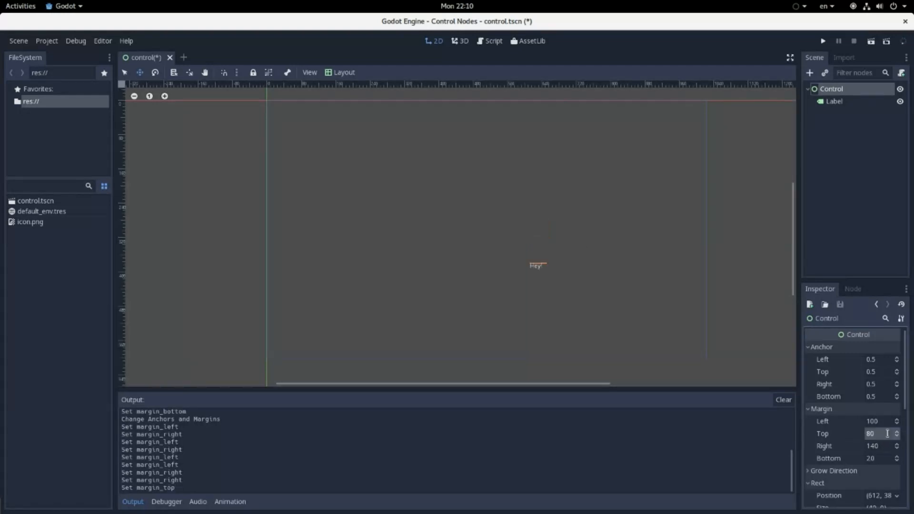
click(871, 458)
key(Return)
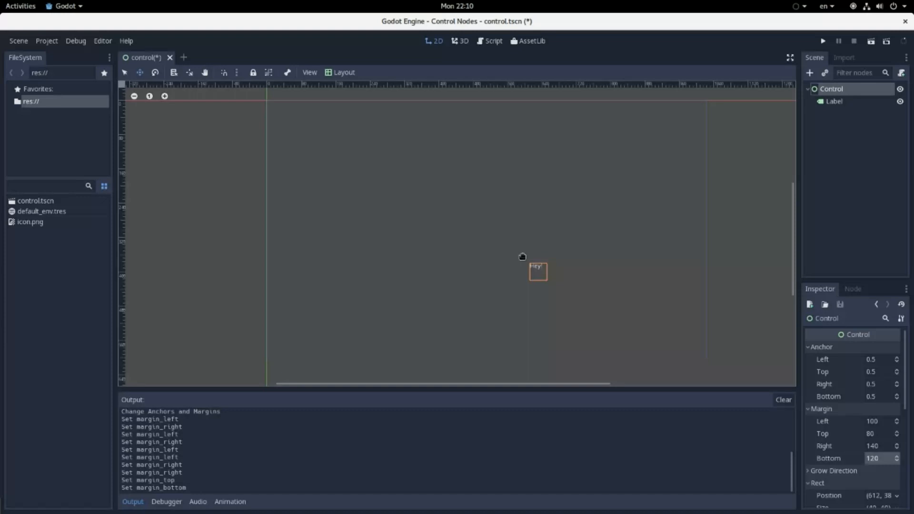
Add a second Label node as a child of the Control node.
key(ctrl+a)
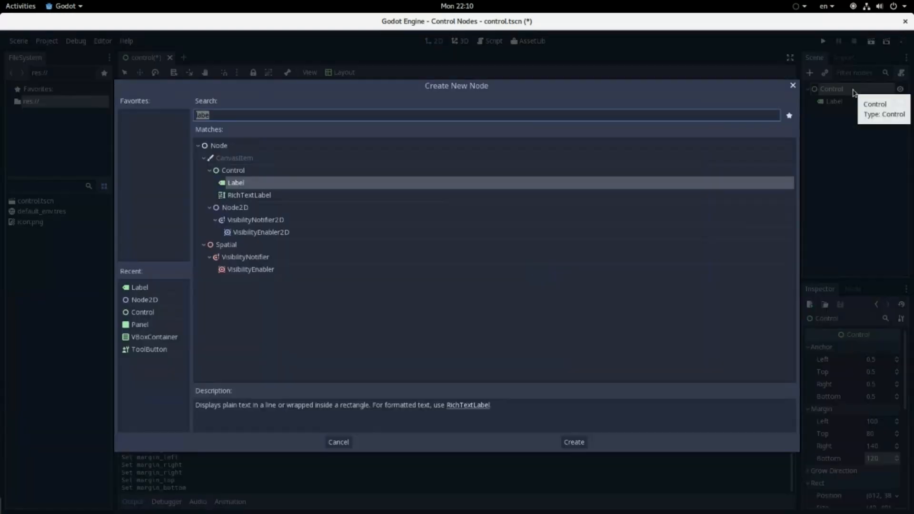
text(lave)
key(BackSpace)
key(BackSpace)
text(bek)
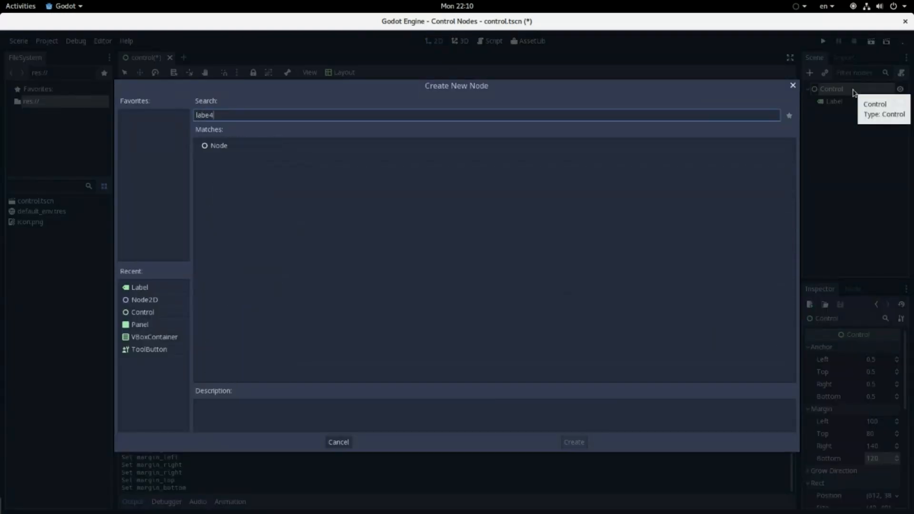
key(BackSpace)
key(Return)
Set the text of Label2 to ANCHOR.
click(882, 347)
text(ANOTHER CHI)
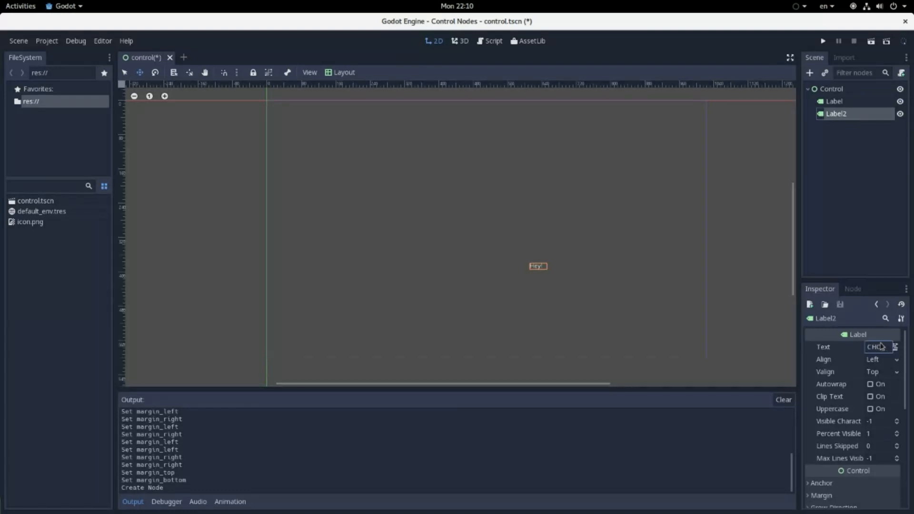
key(Return)
Make Label2 a child of the first Label and move the two labels apart on the canvas.
mouse_move(844, 115)
mouse_down()
mouse_move(846, 98)
mouse_move(835, 114)
mouse_up()
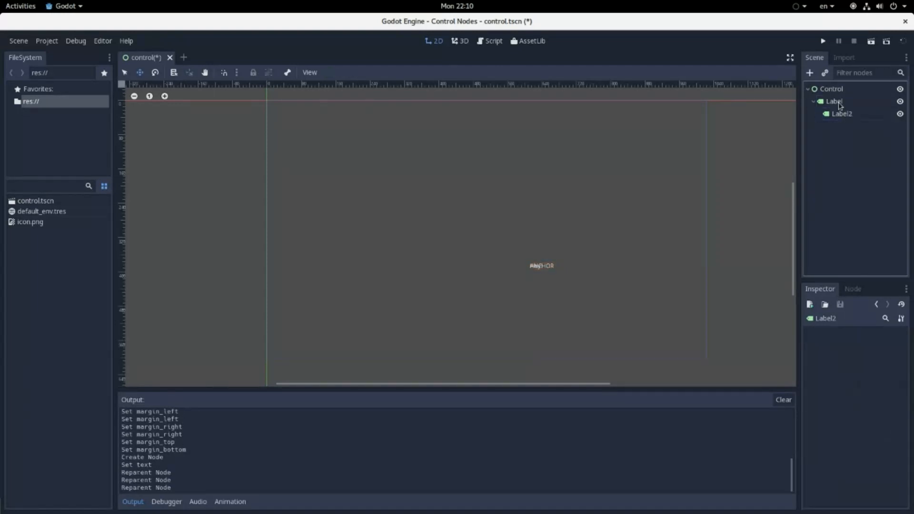
drag(645, 259, 645, 260)
click(837, 105)
drag(518, 234, 461, 202)
click(863, 113)
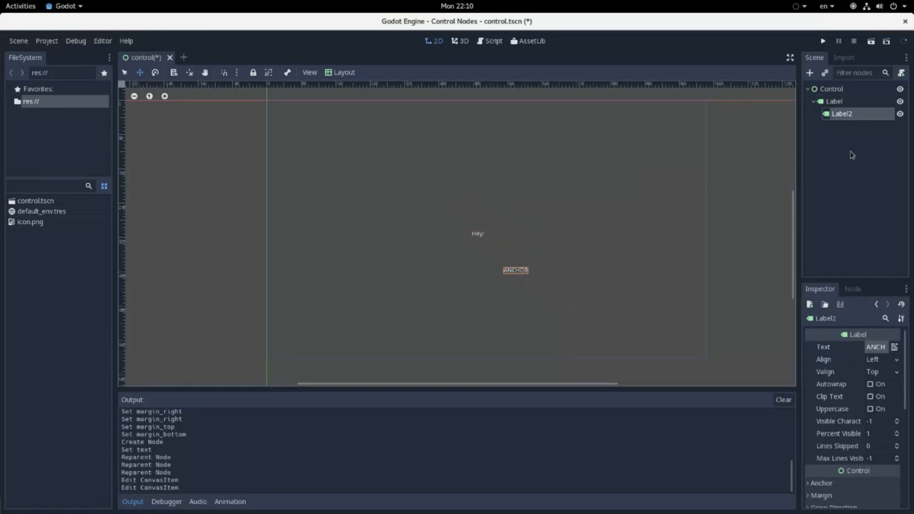
Replace the first Label's Hey! text with AN CHOR.
click(835, 101)
click(876, 346)
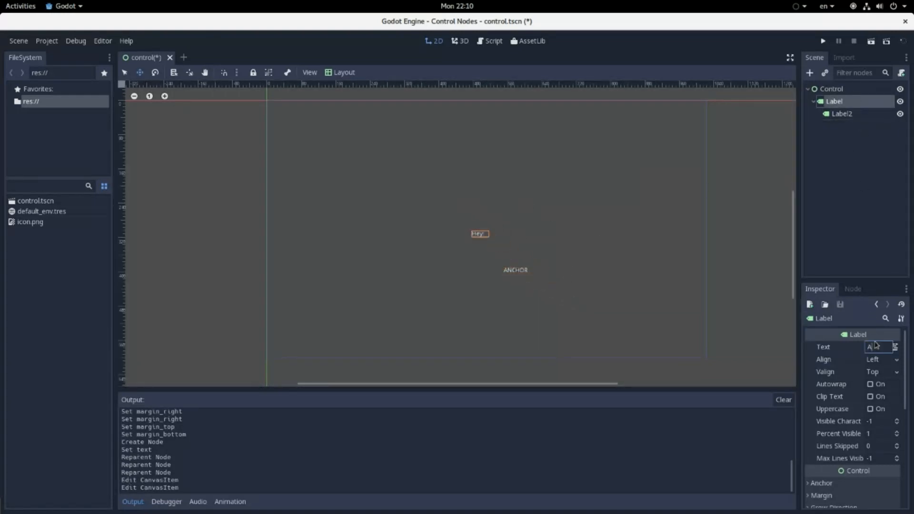
key(Return)
Change the text of Label2 to MARGIN.
click(842, 113)
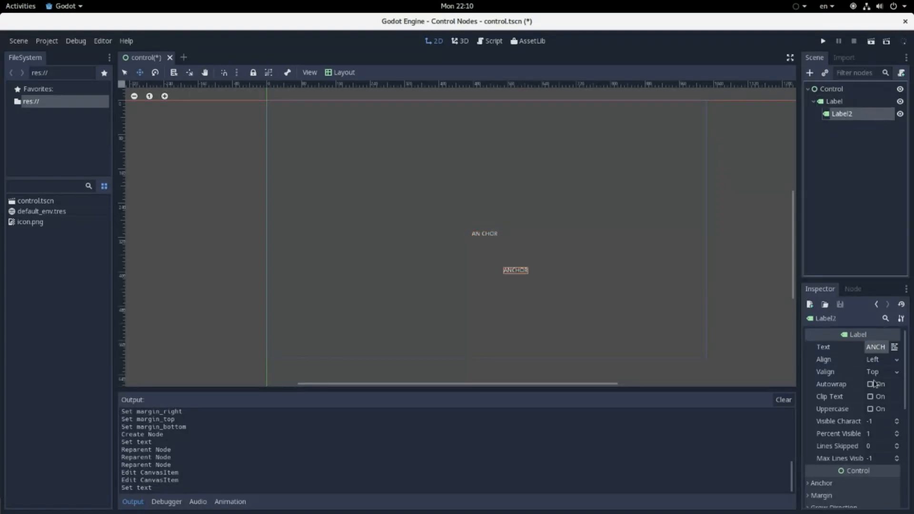
click(878, 359)
click(880, 350)
click(880, 349)
text(<ARGIN)
key(Return)
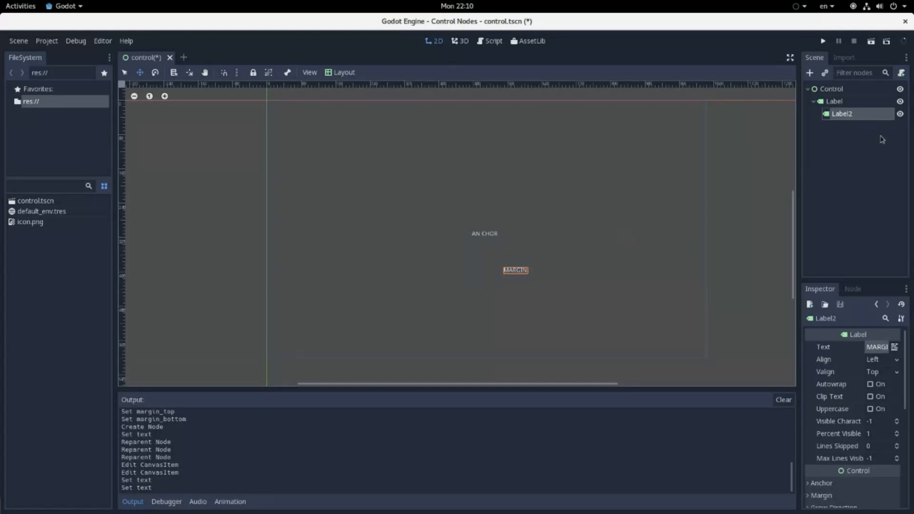
Remove the stray space from the first Label's text so it reads ANCHOR.
click(862, 101)
click(877, 347)
key(BackSpace)
key(Return)
Show the anchor values of the ANCHOR label.
scroll(495, 245, down, 3)
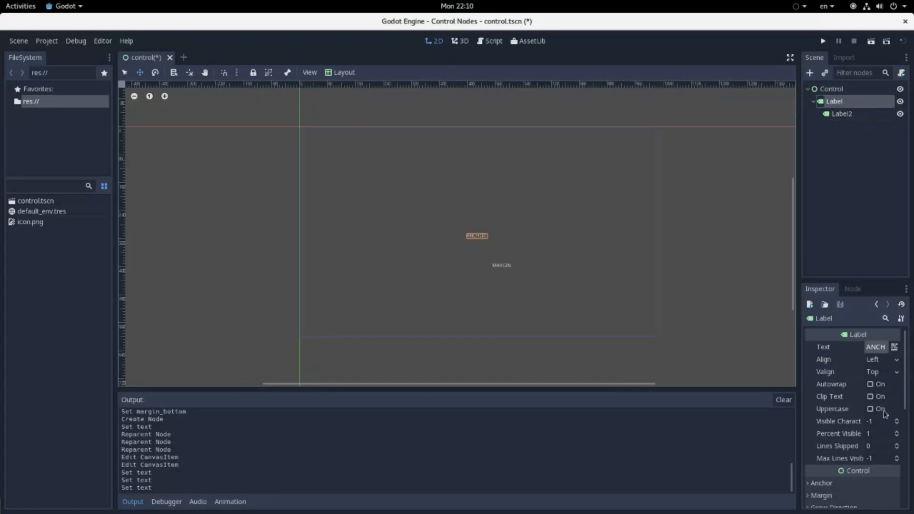
scroll(885, 414, down, 3)
click(822, 396)
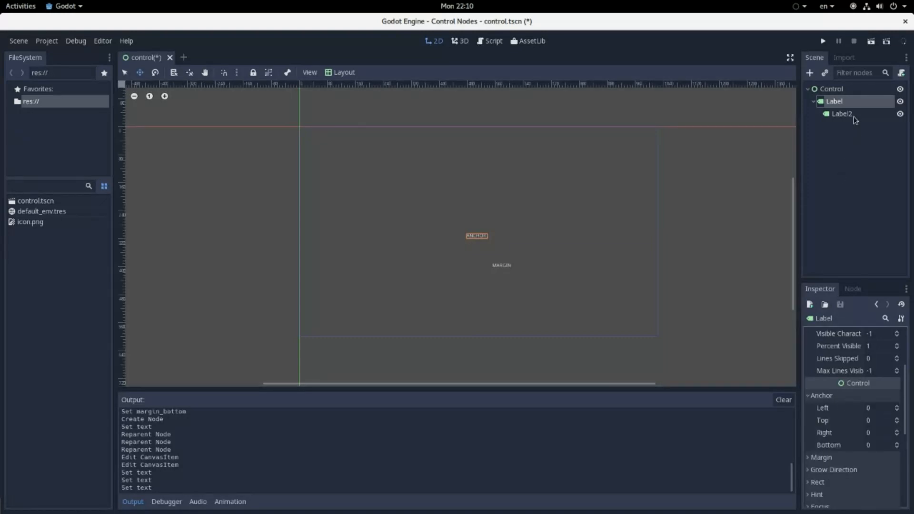
Set the left, top, right and bottom anchors of the Control node to 0.
click(840, 90)
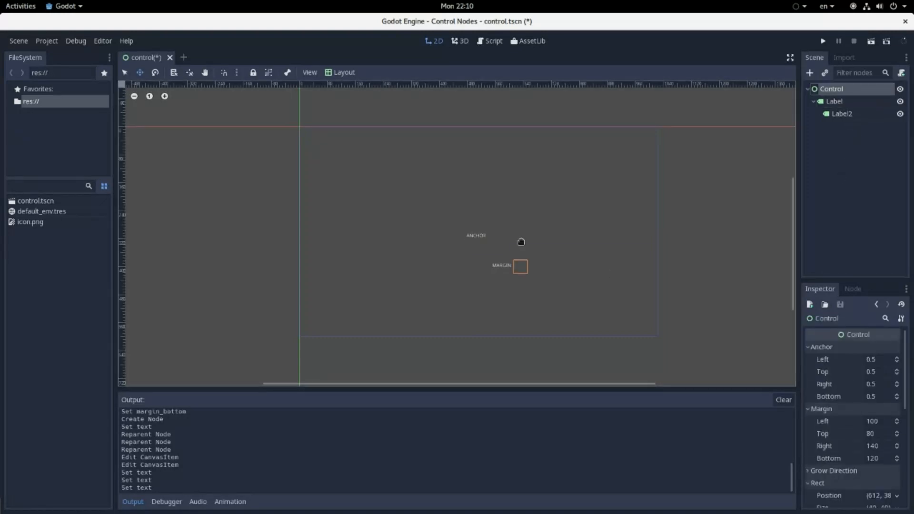
click(889, 361)
text(0)
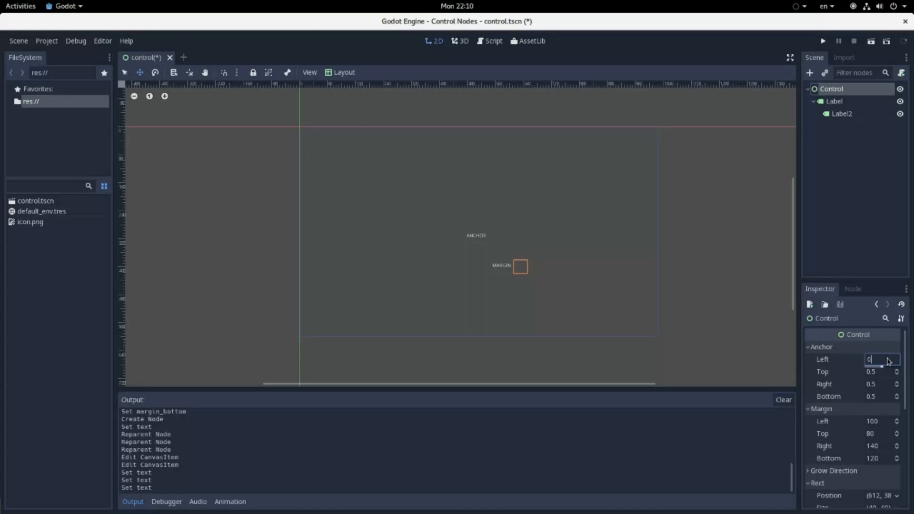
key(Return)
click(871, 373)
text(0)
key(Return)
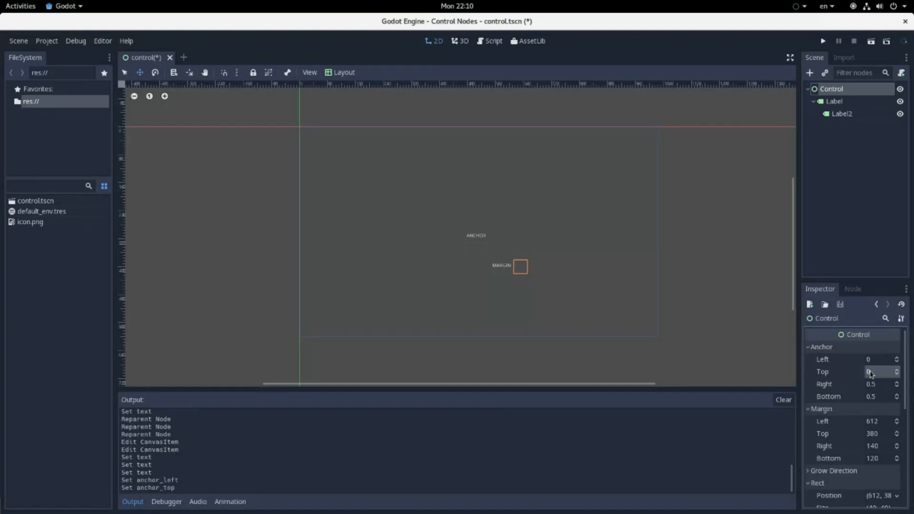
click(881, 385)
text(0)
key(Return)
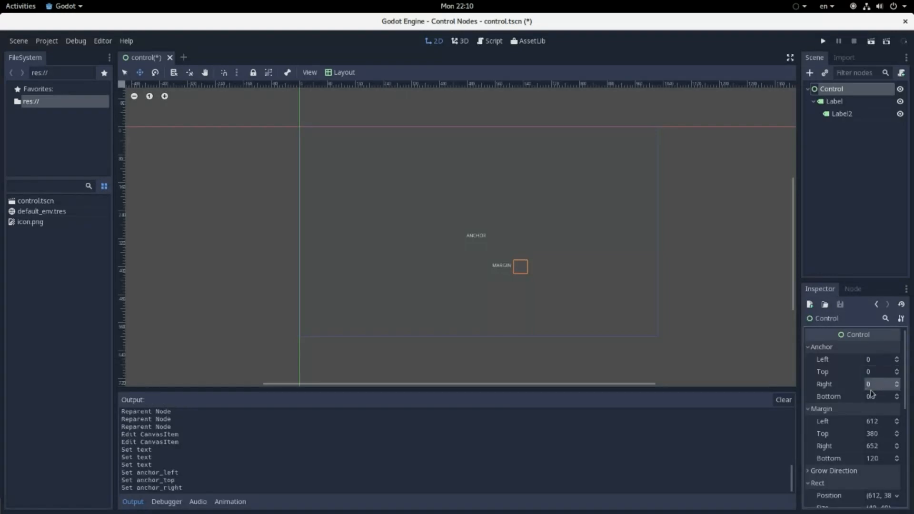
click(871, 397)
text(0)
key(Return)
Set the Control node's rect position to (0, 0).
scroll(864, 459, down, 3)
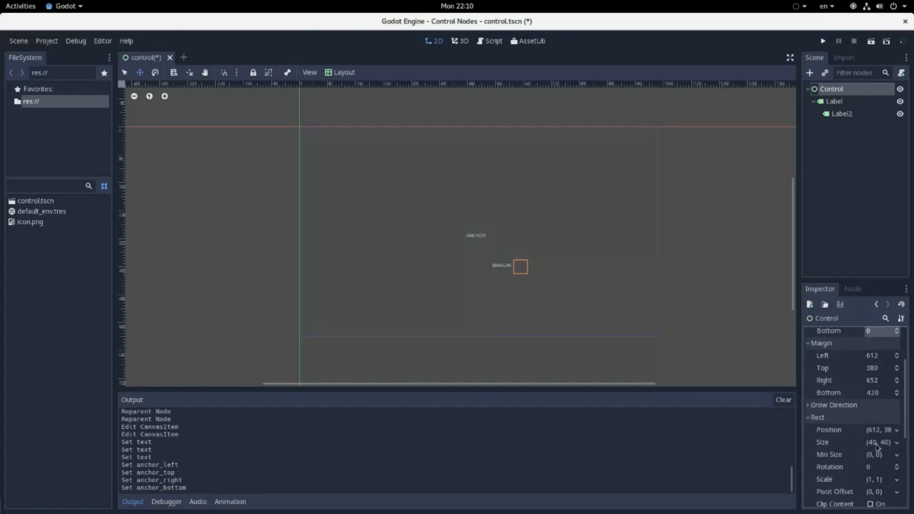
click(878, 433)
text(0)
key(Tab)
text(0)
key(Return)
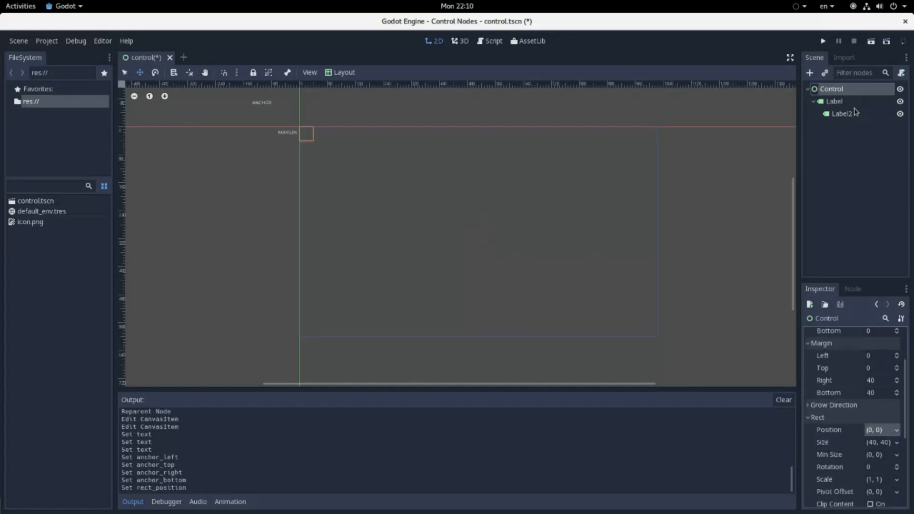
Move the ANCHOR label inside the screen frame and apply the Center layout preset to it.
click(834, 101)
drag(317, 143, 391, 118)
click(351, 75)
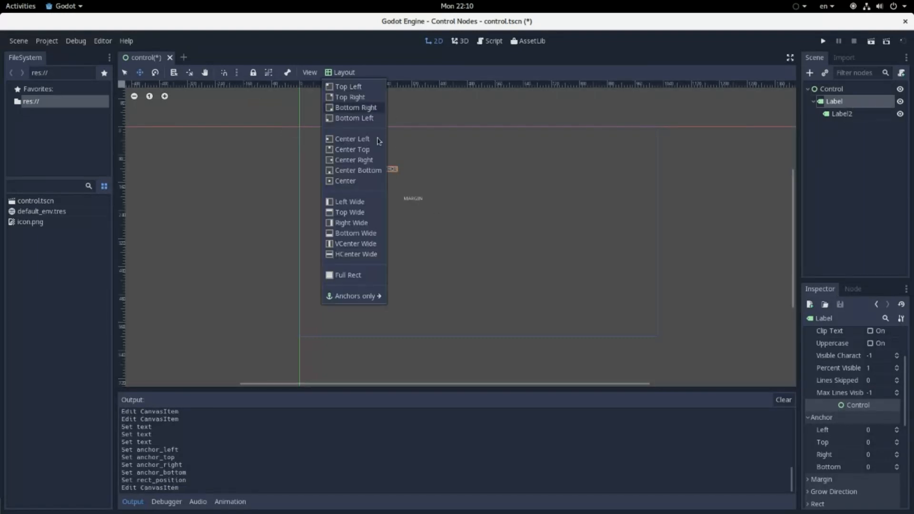
click(367, 181)
Move the ANCHOR label to about the middle of the screen frame and show its margin values.
scroll(837, 407, up, 3)
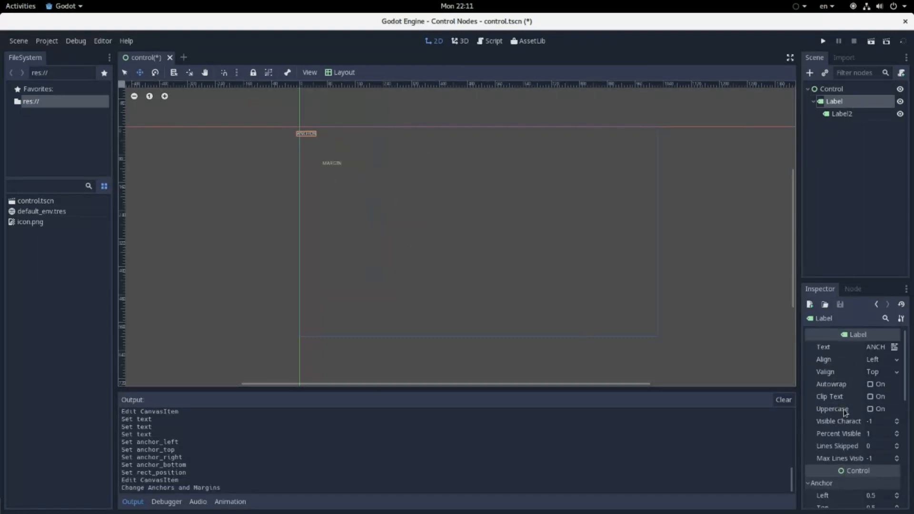
scroll(879, 395, down, 4)
drag(312, 144, 480, 248)
click(835, 458)
Enlarge the Control node to 1024 by 600 so that it fills the screen frame.
click(831, 88)
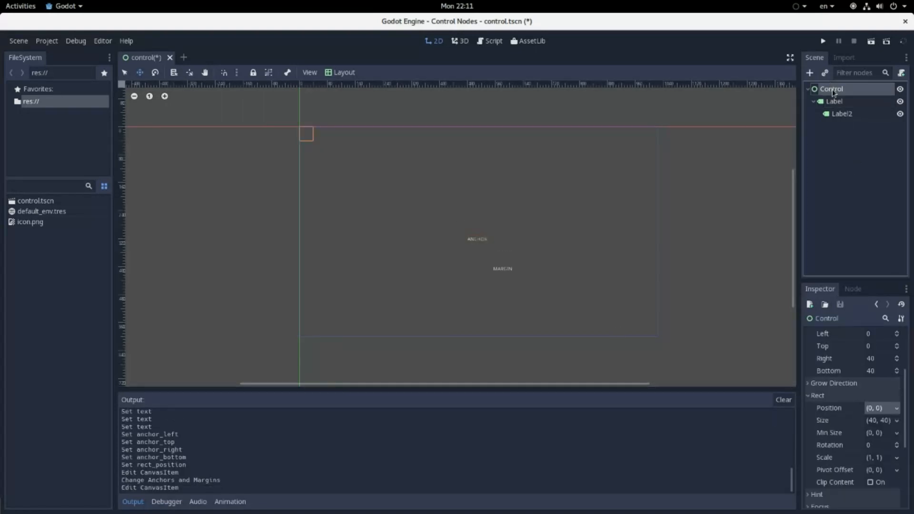
drag(318, 144, 639, 322)
scroll(665, 343, up, 5)
scroll(657, 341, up, 3)
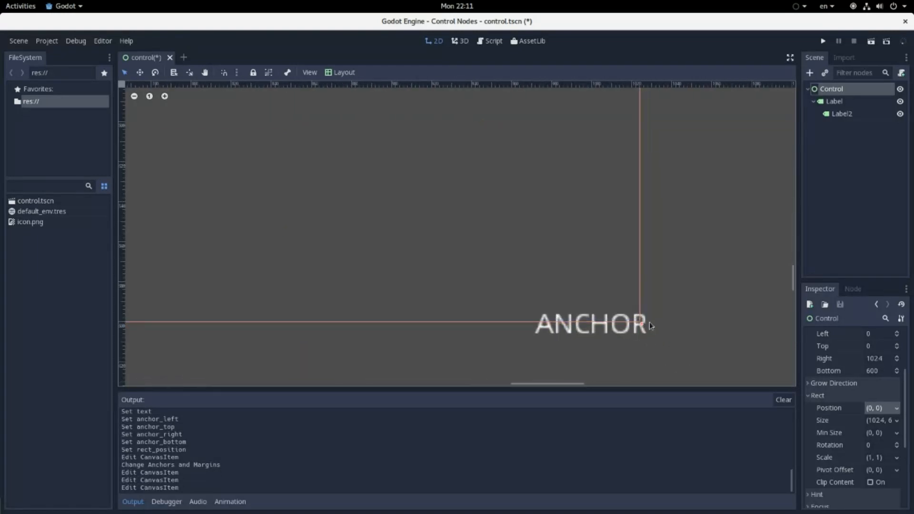
scroll(650, 322, down, 5)
scroll(506, 292, up, 4)
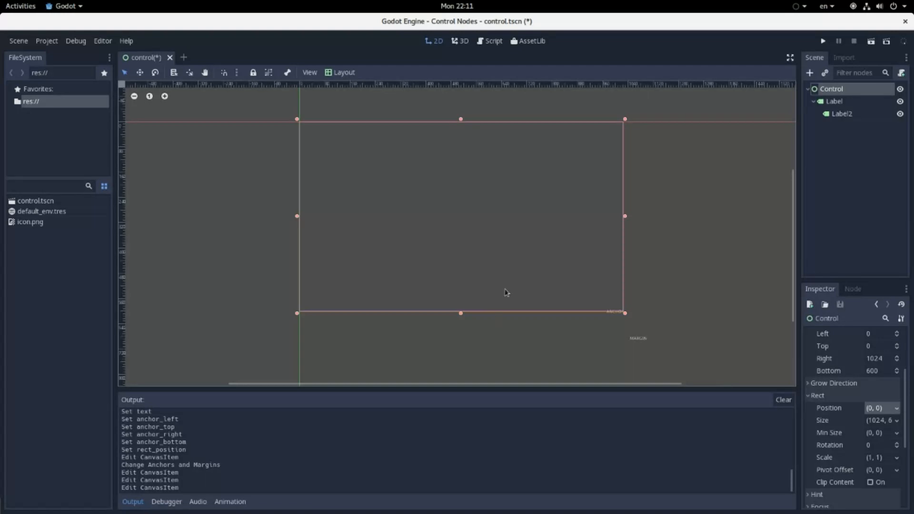
Move the ANCHOR label back near the center of the Control node, to a left margin of about -31 and a top margin of about -17.
click(834, 101)
drag(613, 310, 444, 206)
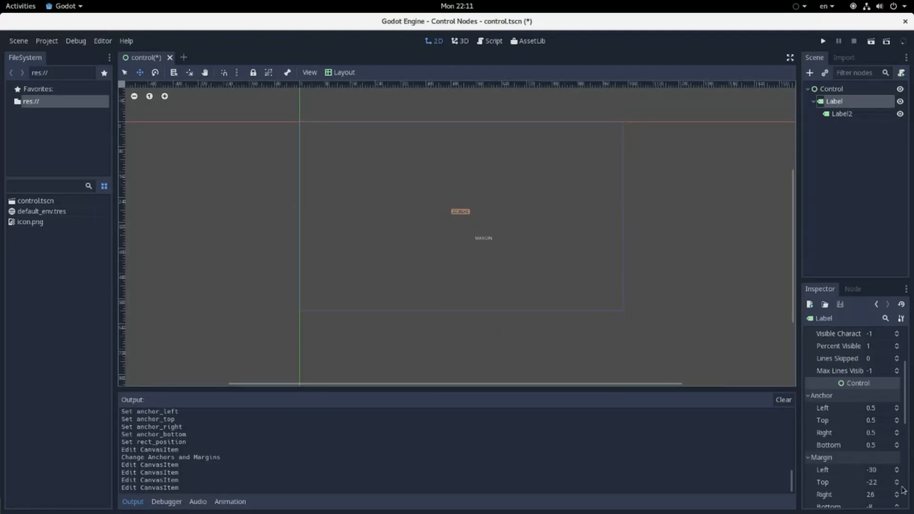
scroll(886, 430, down, 2)
scroll(868, 436, down, 2)
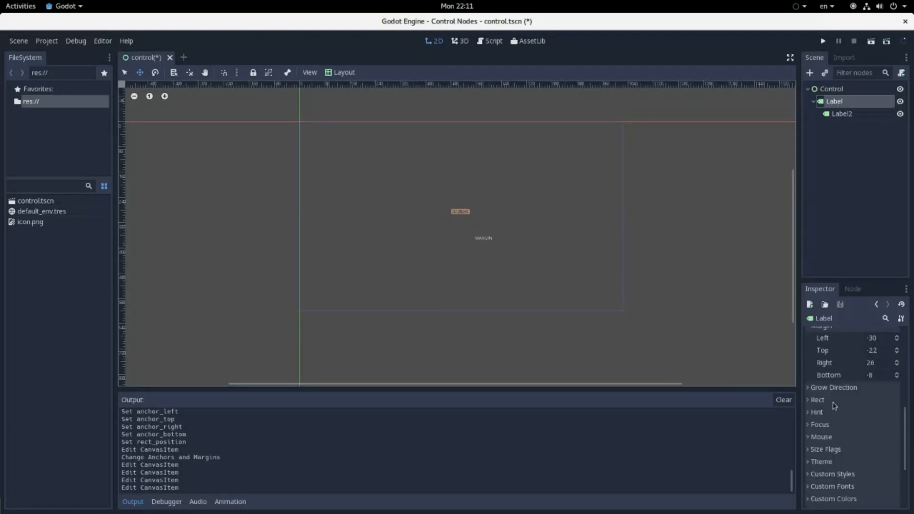
scroll(544, 278, down, 2)
drag(449, 230, 448, 231)
scroll(838, 436, up, 2)
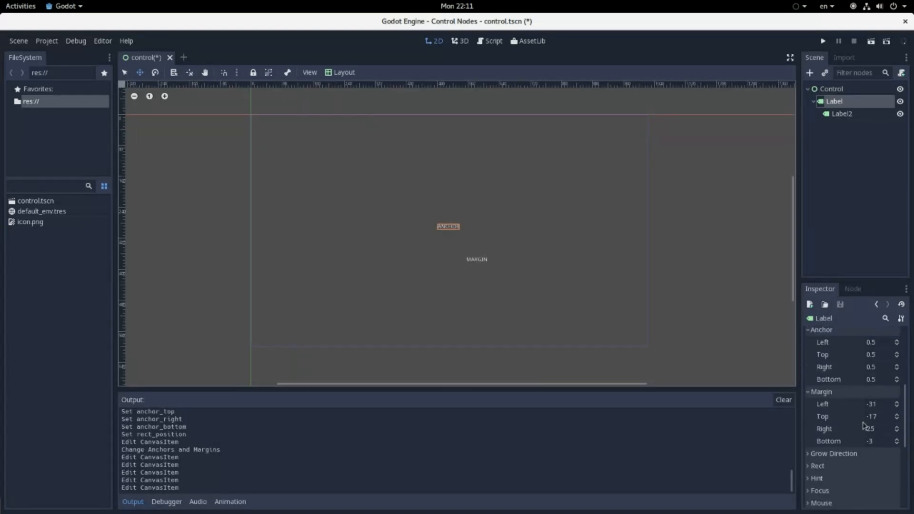
Examine the MARGIN label's margin and anchor values.
click(863, 116)
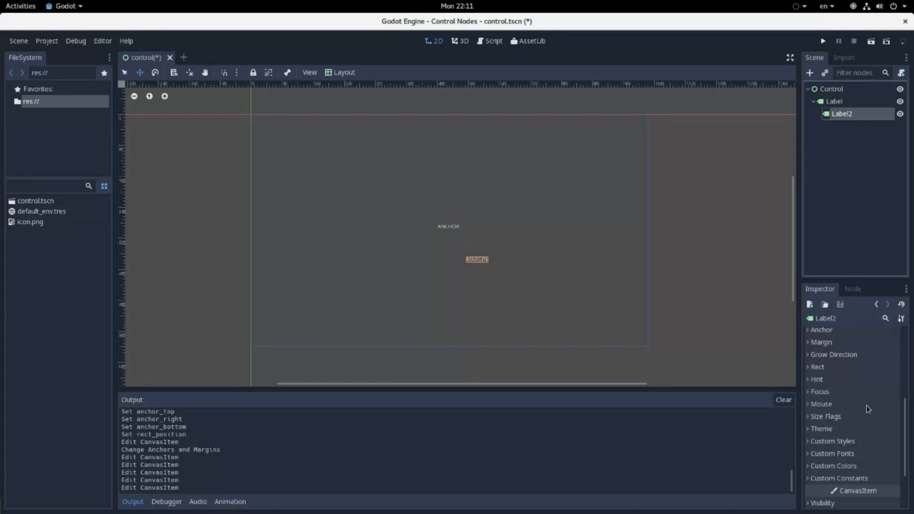
scroll(866, 404, up, 7)
scroll(862, 428, down, 1)
click(845, 477)
scroll(852, 453, down, 4)
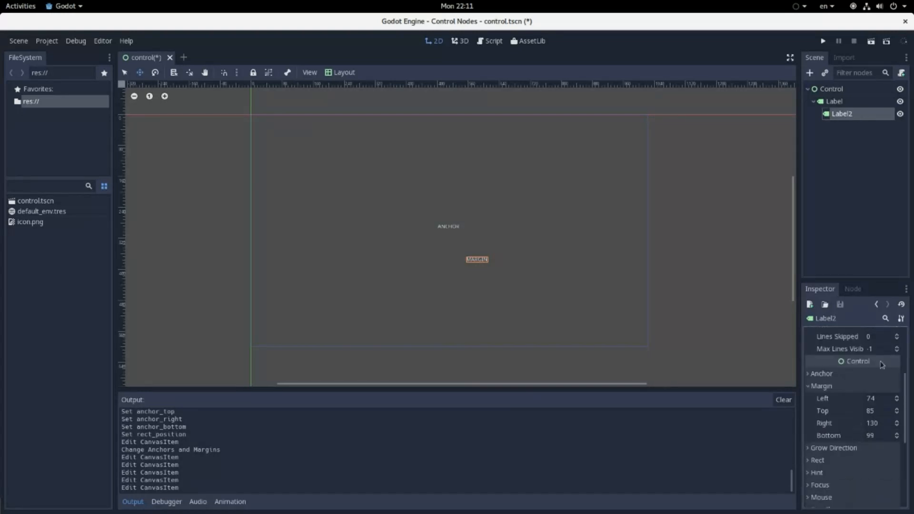
click(823, 374)
click(825, 376)
click(862, 101)
click(859, 116)
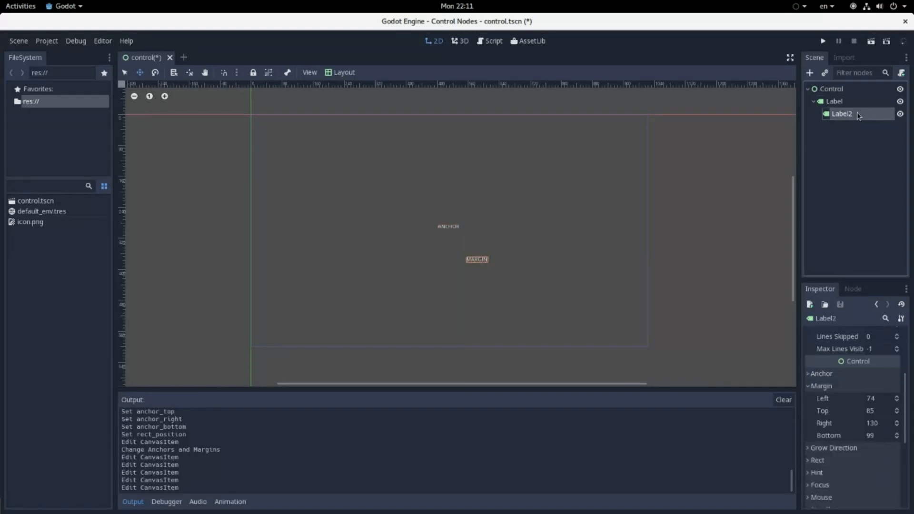
Move the MARGIN label farther from its parent, to about 121 left and 102 top margin, and show its anchor values.
drag(483, 261, 501, 268)
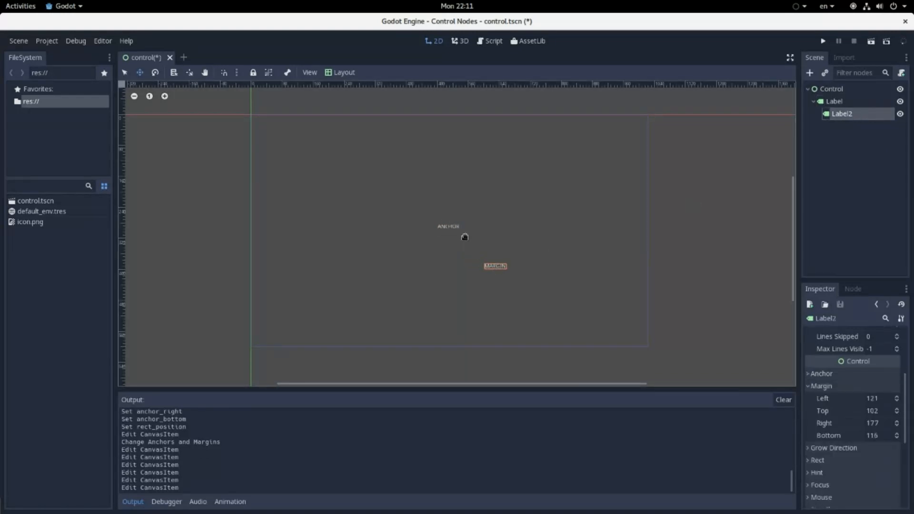
click(872, 374)
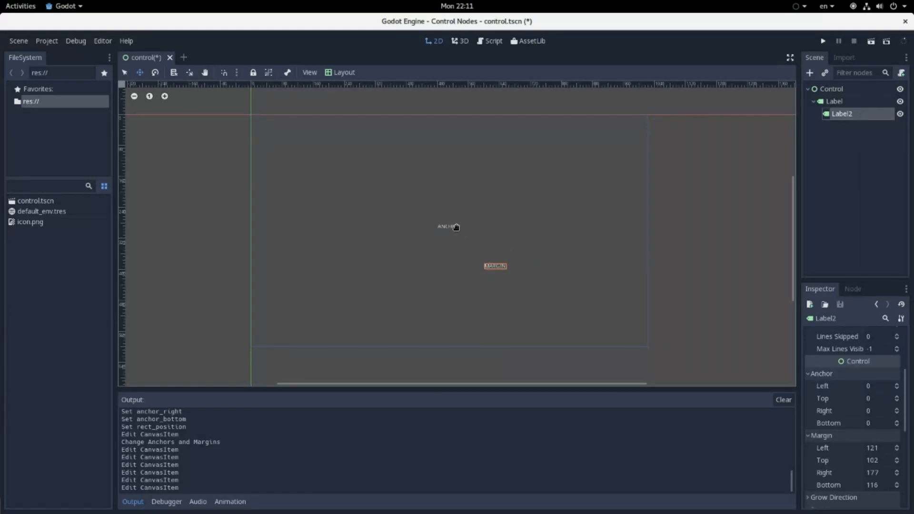
scroll(454, 229, up, 5)
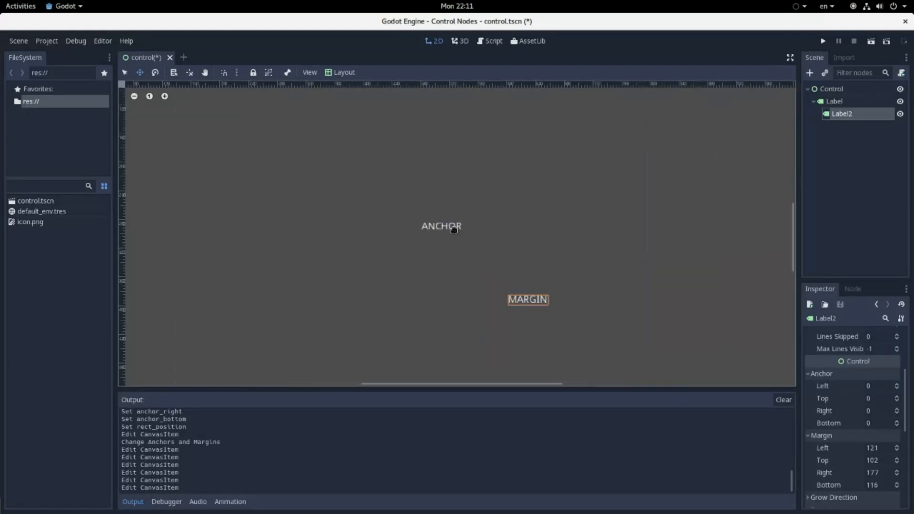
scroll(454, 230, up, 3)
scroll(445, 225, down, 2)
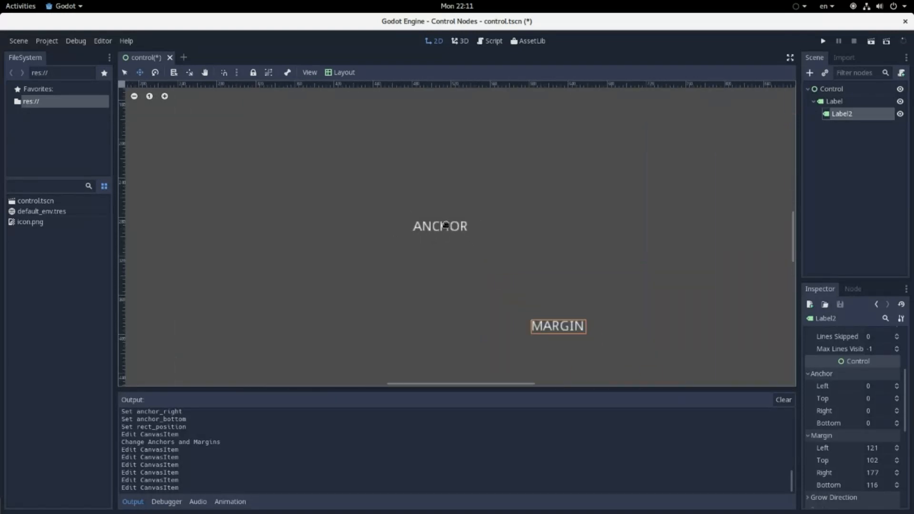
scroll(505, 263, down, 3)
scroll(877, 482, down, 5)
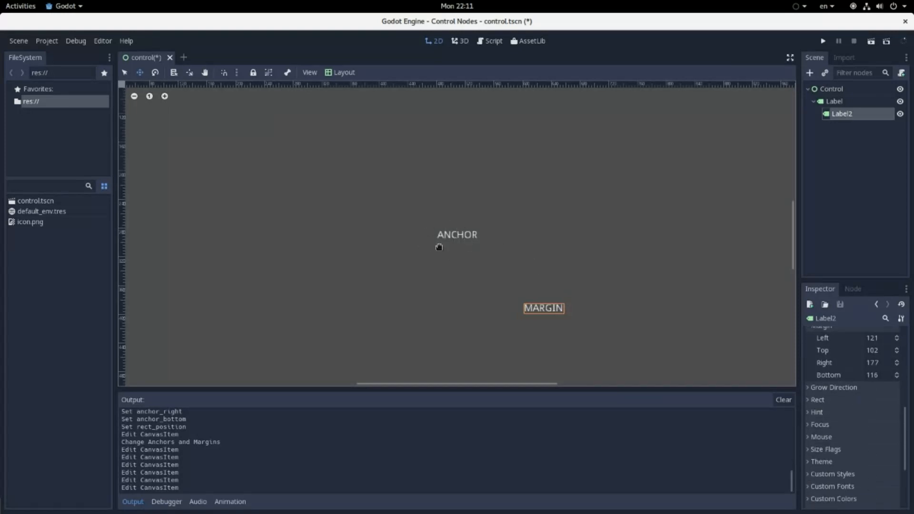
scroll(449, 249, down, 5)
Examine the ANCHOR label's anchors and margins and its placement relative to the MARGIN label.
click(855, 101)
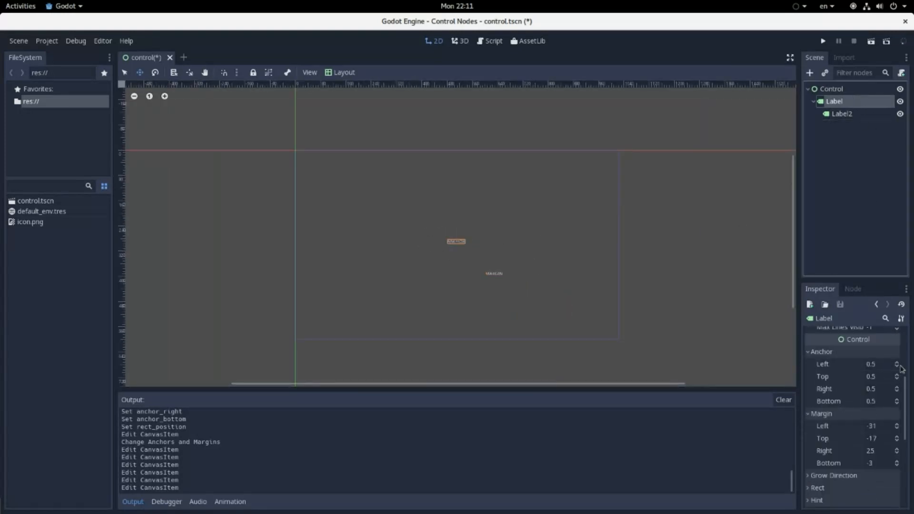
scroll(886, 390, up, 3)
scroll(886, 390, down, 2)
scroll(454, 245, up, 3)
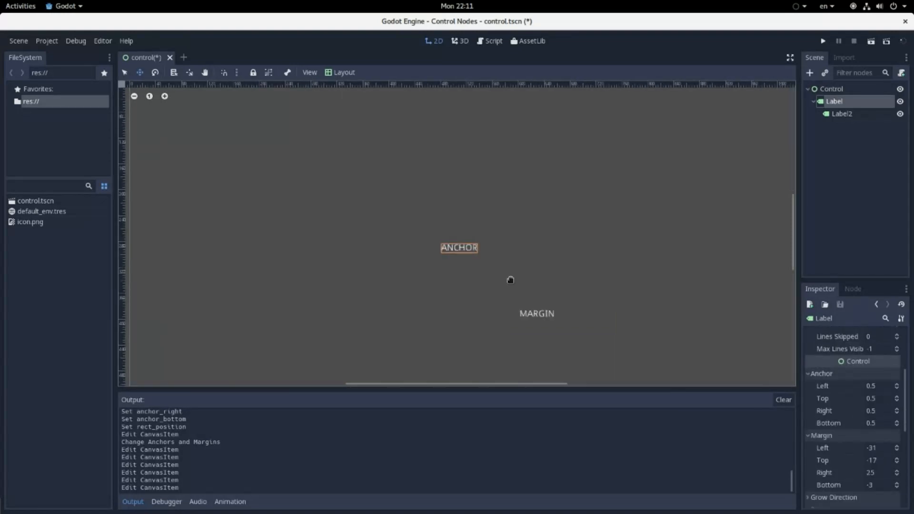
scroll(510, 280, down, 3)
scroll(551, 330, up, 2)
scroll(474, 225, down, 1)
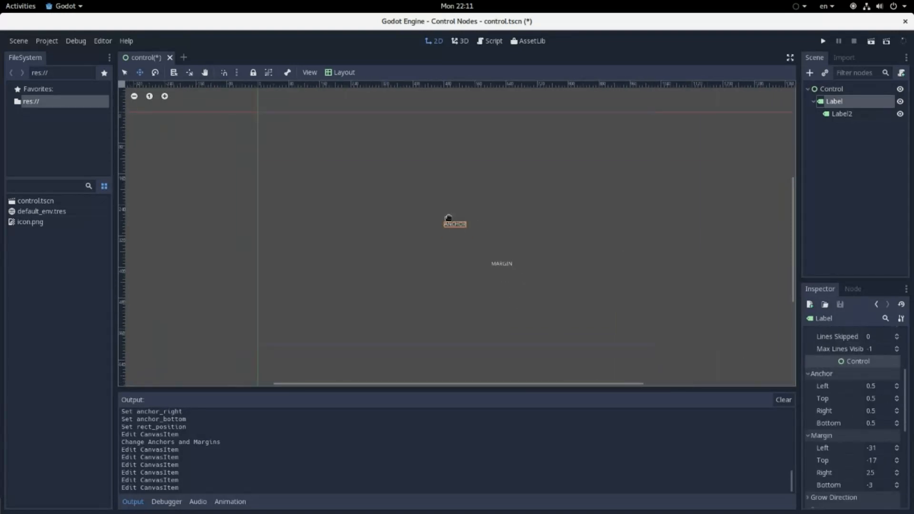
Compare the placement, anchors and margins of the Control node, the ANCHOR label and the MARGIN label.
click(841, 90)
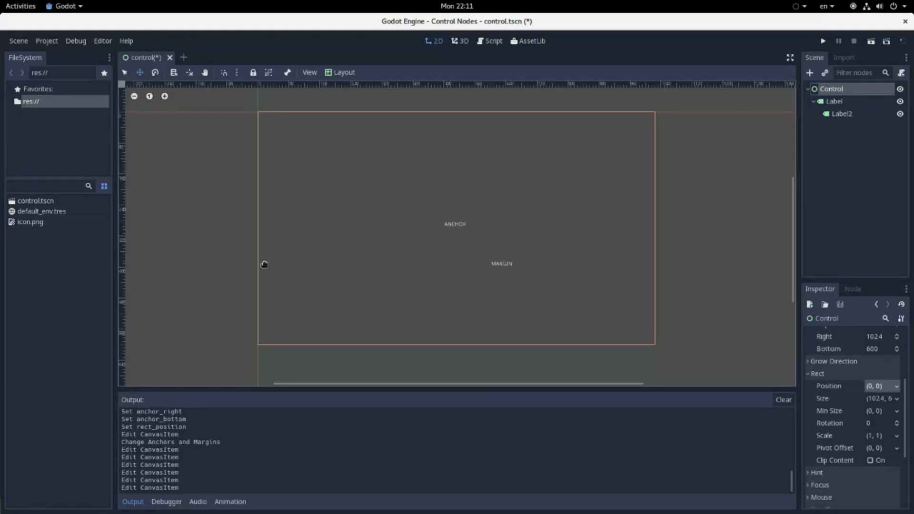
click(869, 103)
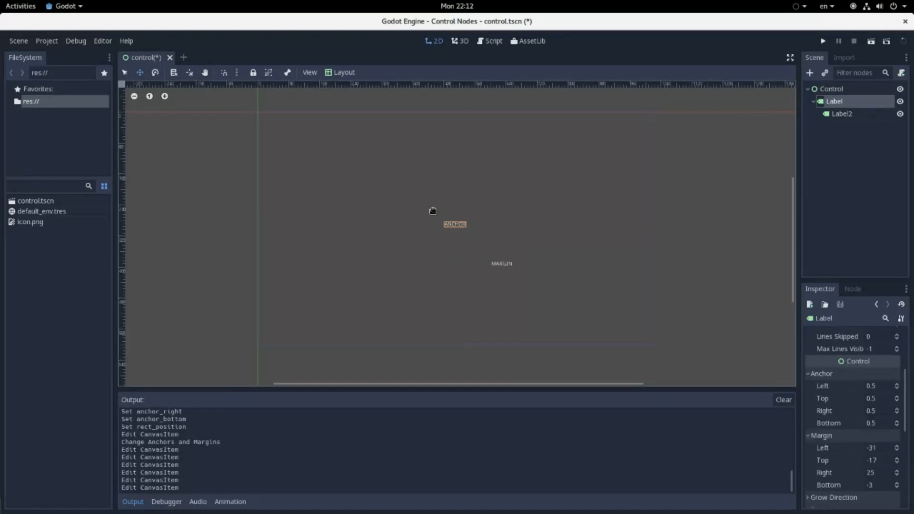
click(841, 114)
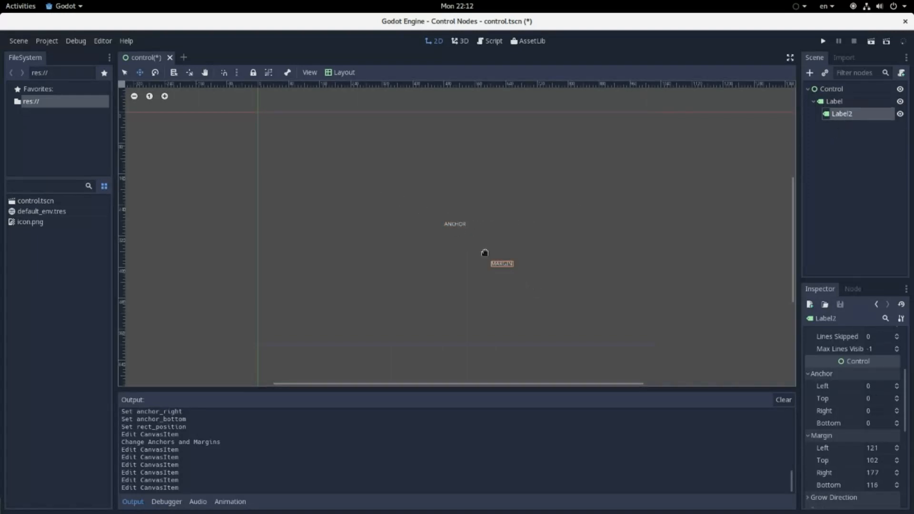
Run the scene, resize the game window to check the labels' placement, and close it.
click(870, 41)
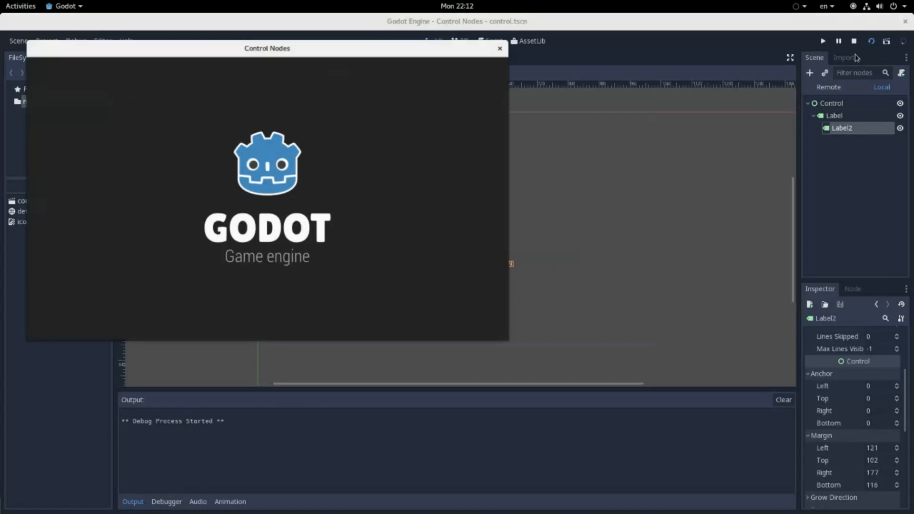
mouse_move(698, 417)
mouse_down()
mouse_move(563, 362)
mouse_move(536, 340)
mouse_move(697, 421)
mouse_up()
click(688, 123)
Reparent the MARGIN label so that it sits directly under the root Control node.
click(841, 90)
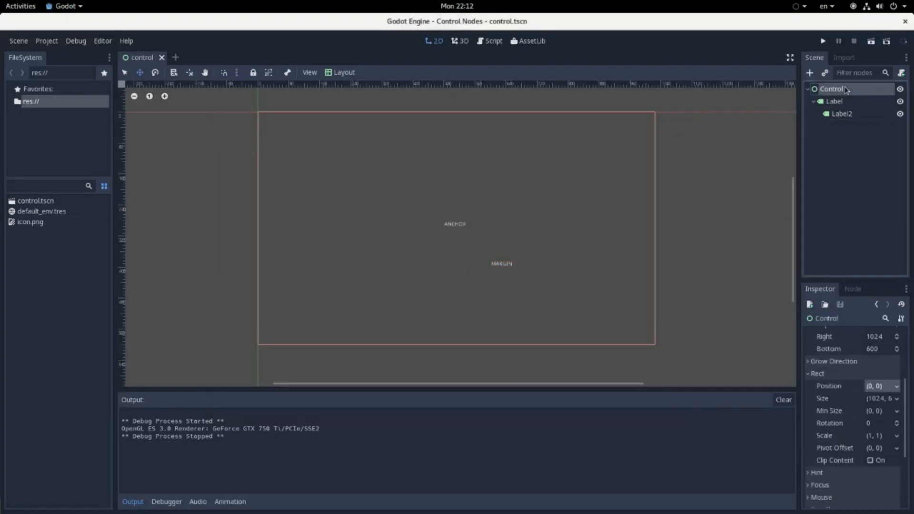
right_click(843, 91)
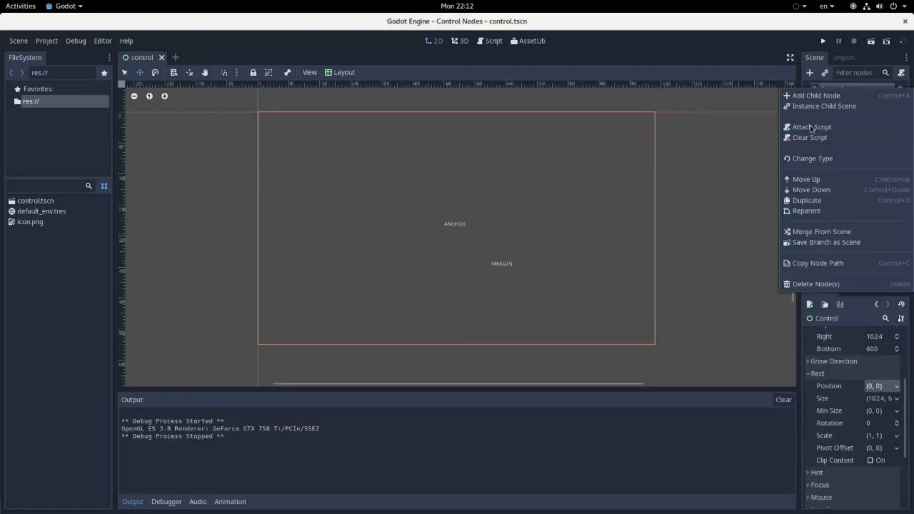
key(Escape)
drag(842, 113, 841, 101)
Change the root Control node's type to Label and delete the child ANCHOR label.
click(832, 90)
right_click(832, 89)
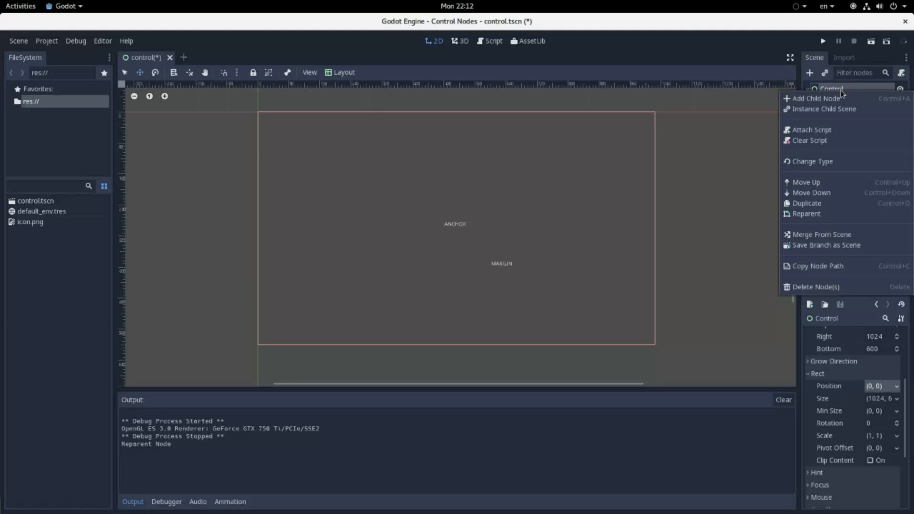
click(812, 162)
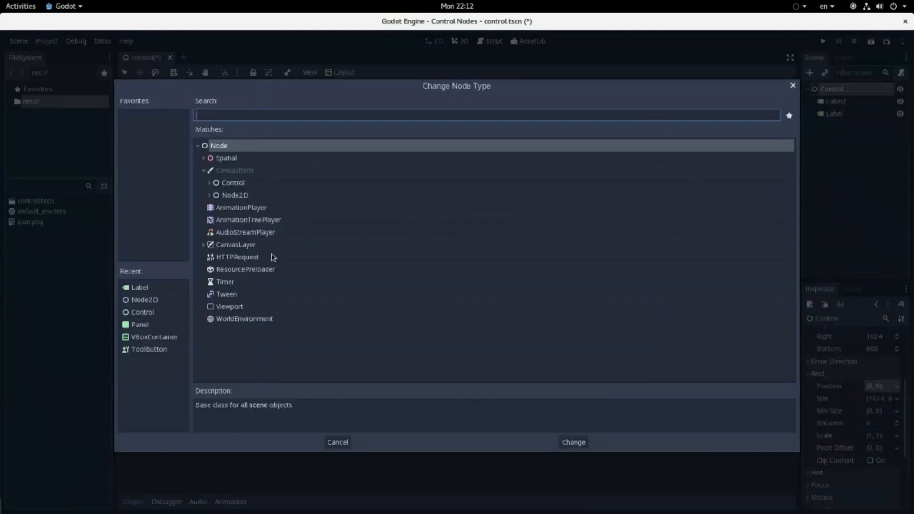
double_click(145, 300)
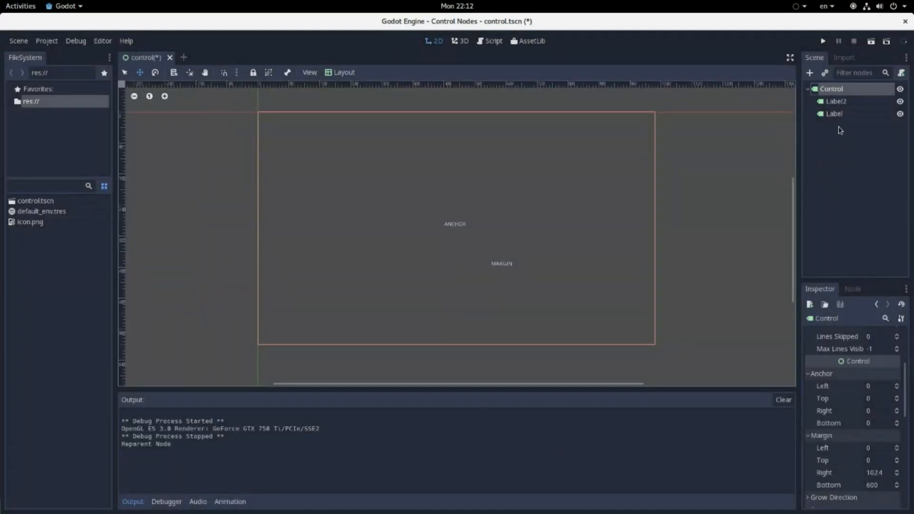
click(847, 117)
key(Delete)
key(Return)
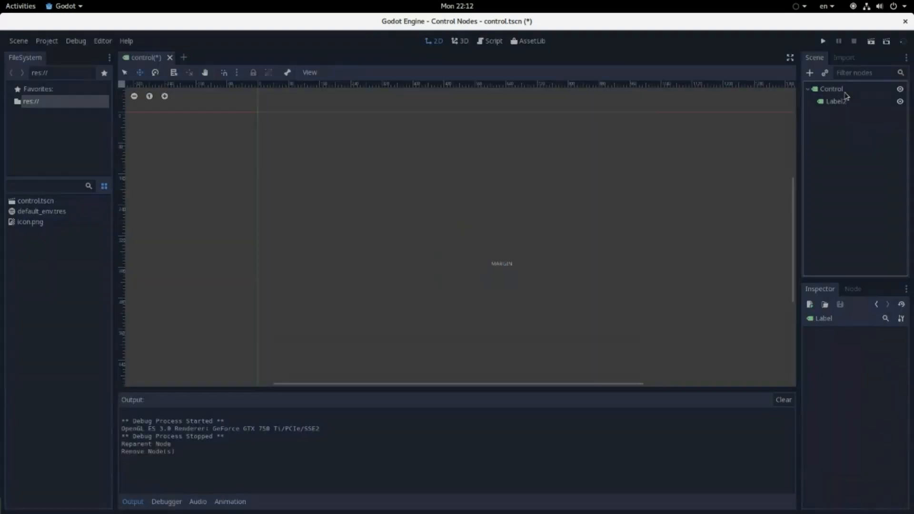
Set the root label's text to ANCHOR, shrink it to fit the text, and place it near the viewport's upper-left area.
click(878, 347)
text(ANC)
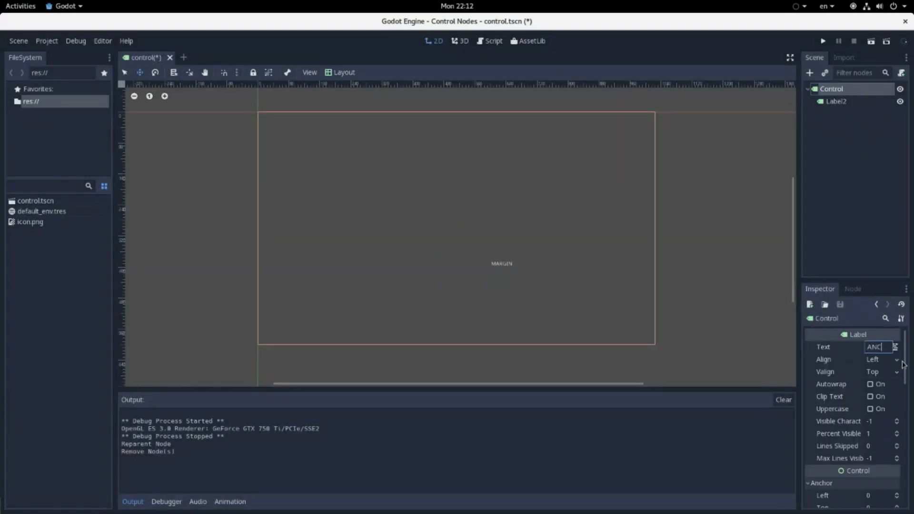
text(HOR)
key(Return)
drag(657, 346, 310, 155)
key(w)
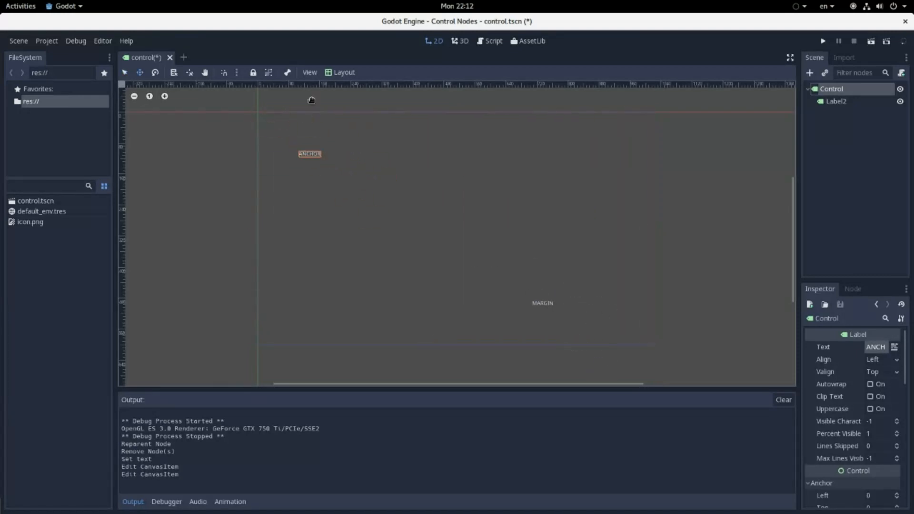
Center the ANCHOR label with the Center layout preset and move the MARGIN label to about 132 left and 109 top margin.
click(344, 73)
click(345, 181)
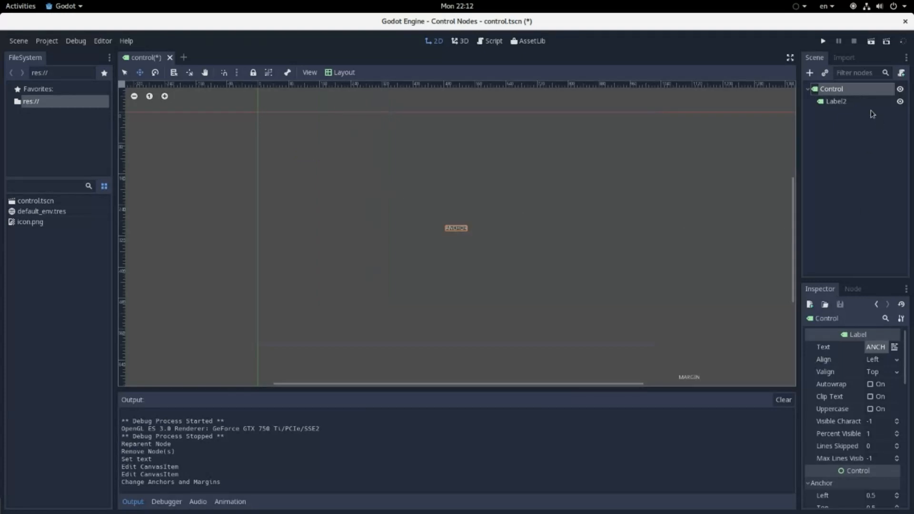
click(857, 102)
drag(709, 370, 528, 259)
Save and run the scene, resize the game window to check the label placement, and close it.
key(ctrl+s)
click(871, 41)
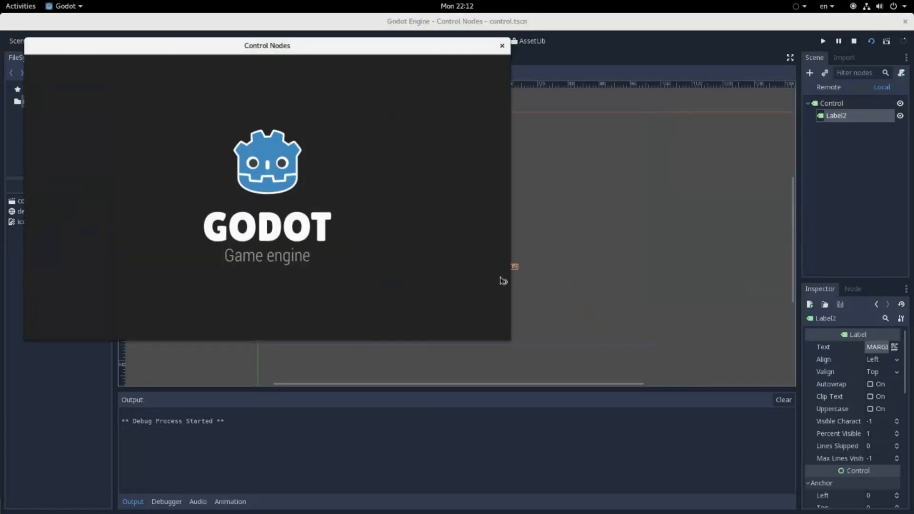
drag(700, 418, 506, 368)
click(497, 122)
Set the MARGIN label's horizontal and vertical grow directions to Begin.
scroll(507, 276, up, 2)
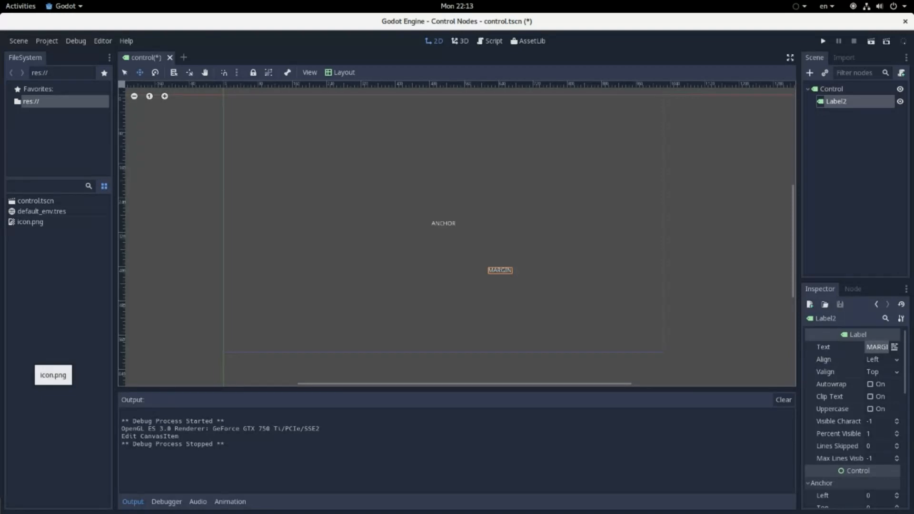
scroll(857, 429, down, 6)
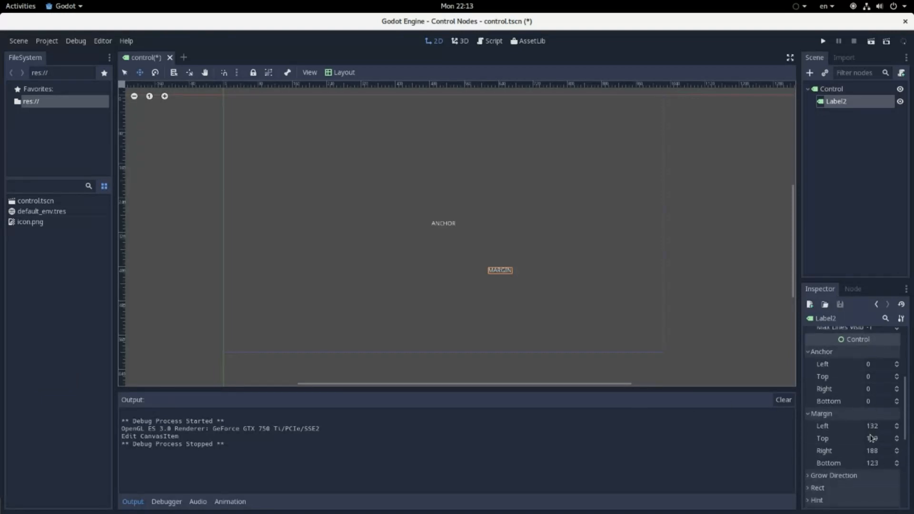
click(865, 443)
click(849, 432)
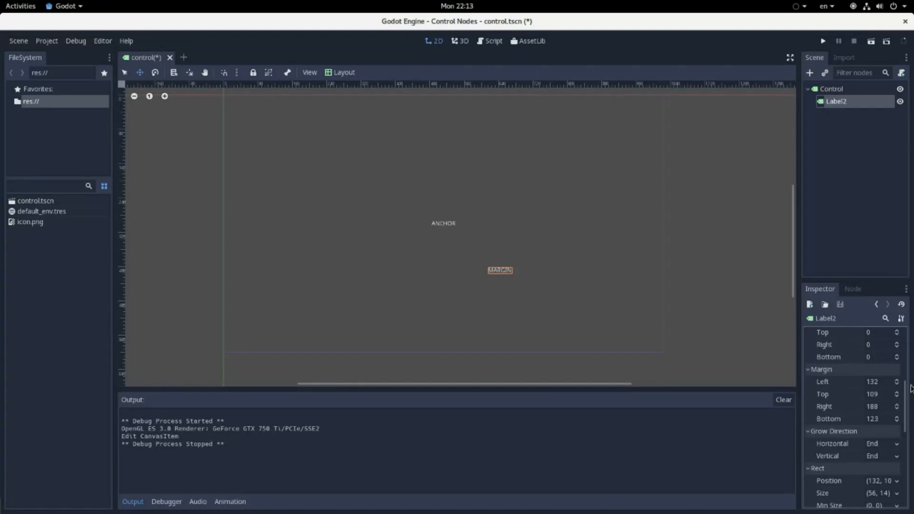
click(890, 445)
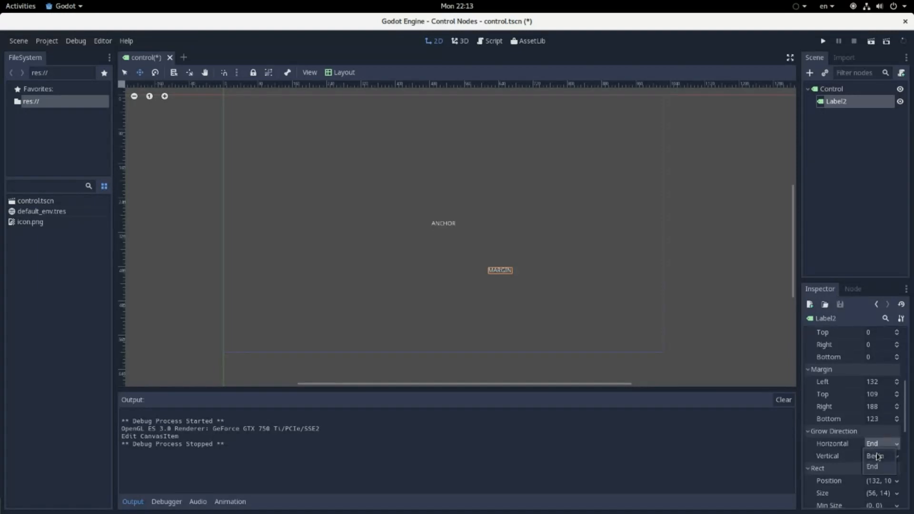
click(877, 456)
click(879, 456)
click(880, 469)
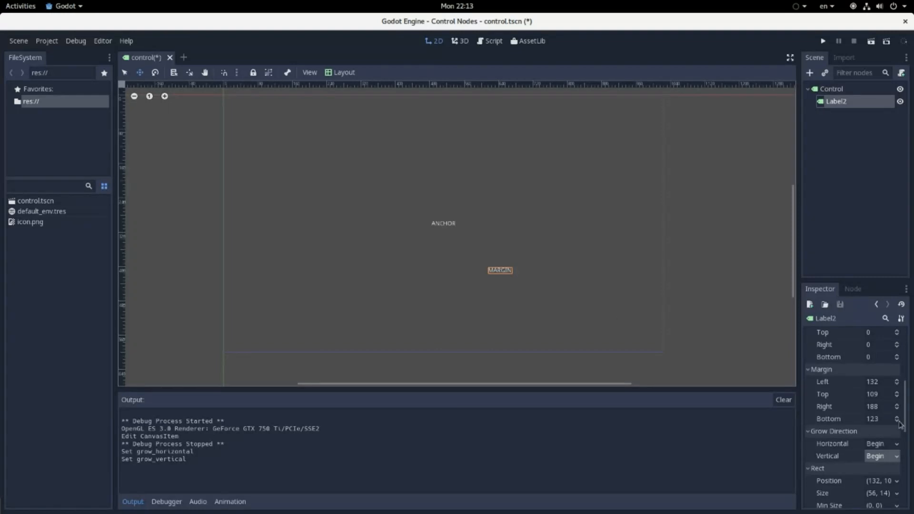
Set the MARGIN label's right margin to 134 and its left margin to 220.
scroll(900, 424, up, 3)
click(874, 473)
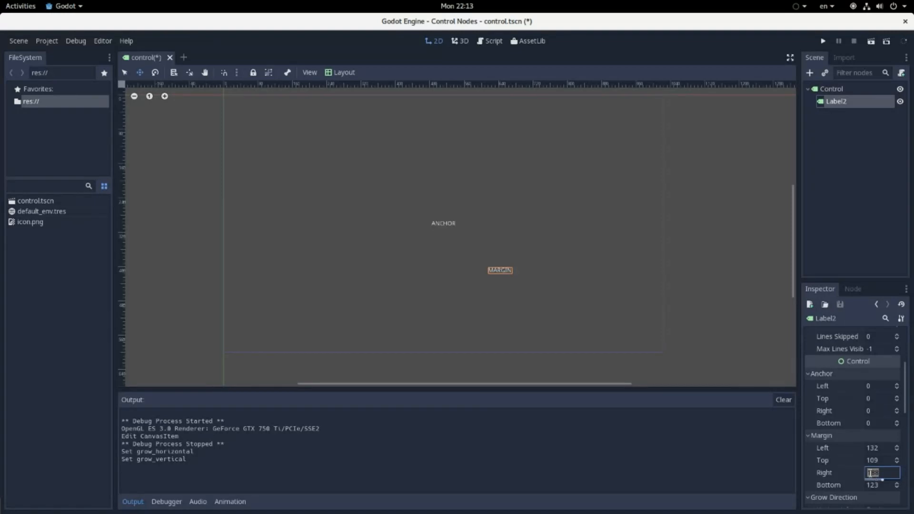
key(Return)
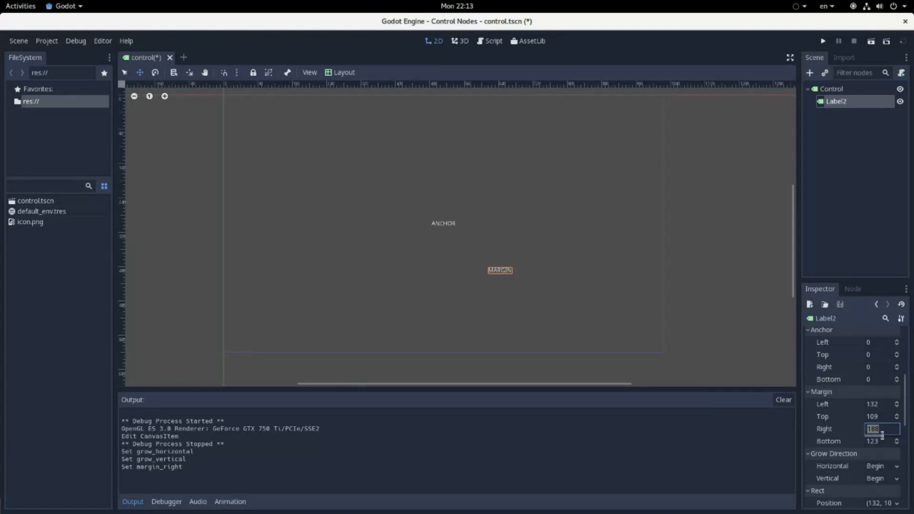
scroll(560, 329, up, 5)
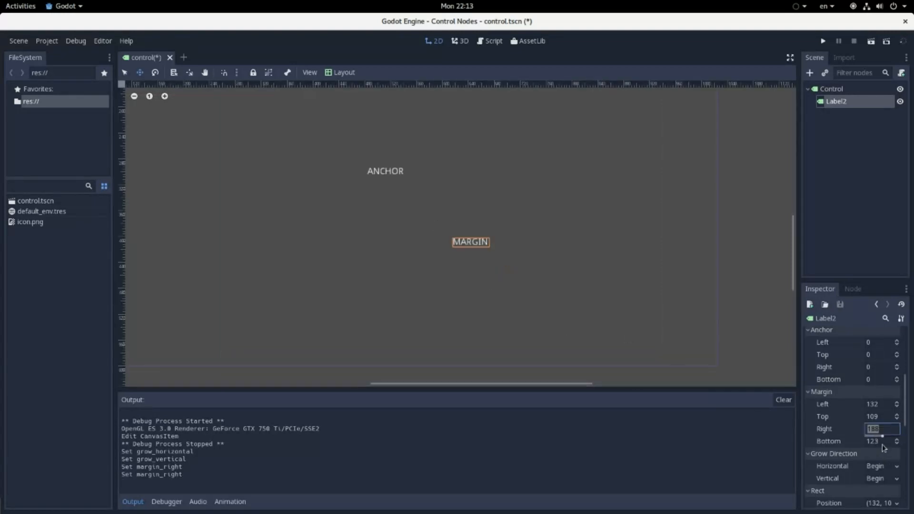
drag(876, 429, 881, 404)
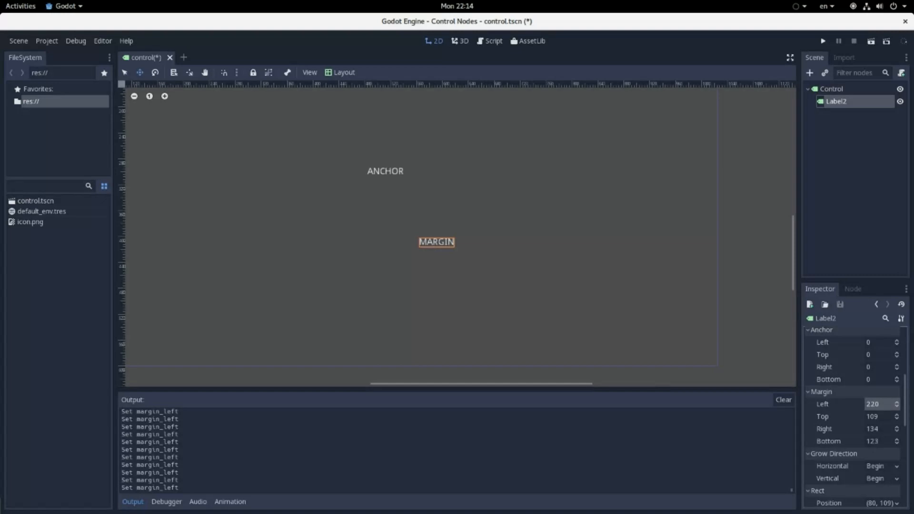
Set the MARGIN label's left margin to 551 and its right margin to -101.
drag(881, 403, 881, 430)
scroll(897, 464, down, 3)
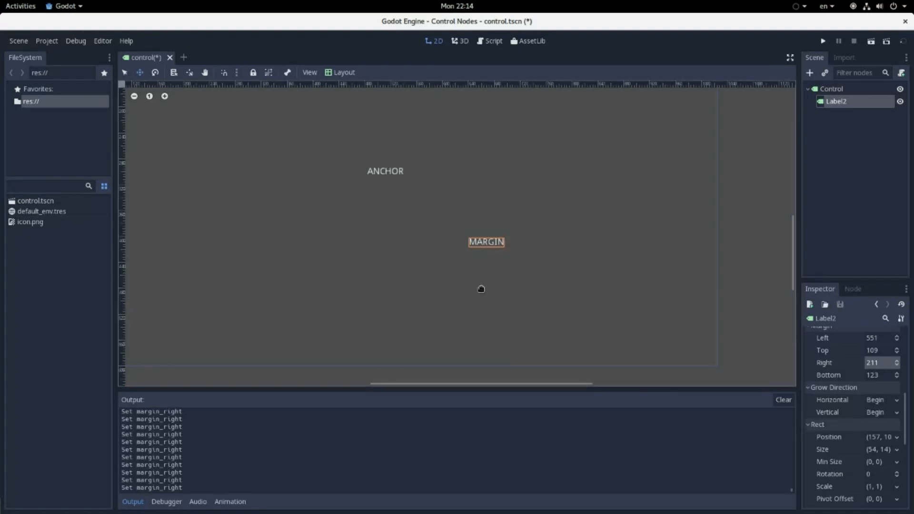
mouse_move(884, 367)
mouse_down()
mouse_move(877, 367)
mouse_move(911, 367)
mouse_move(880, 365)
mouse_up()
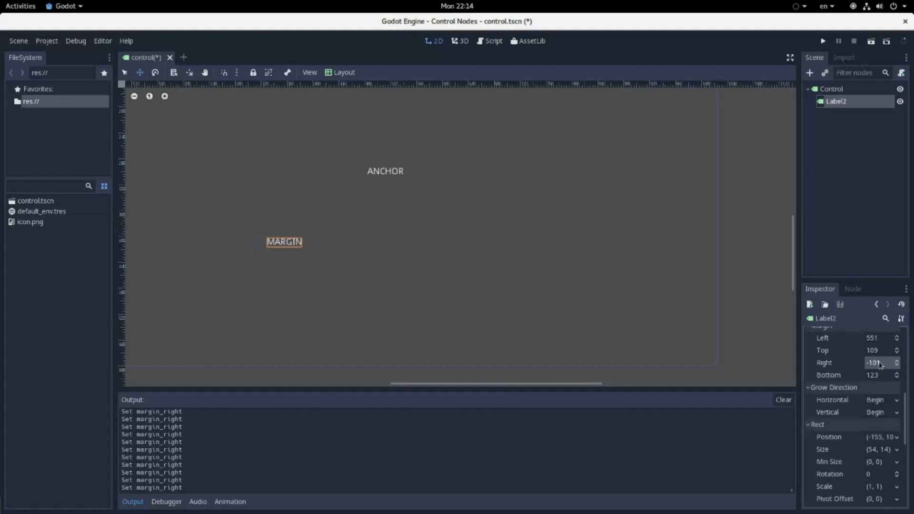
Set the MARGIN label's grow directions to End, with a right margin of -28 and a left margin of 271.
click(880, 399)
click(873, 422)
click(881, 413)
click(873, 434)
drag(881, 362, 889, 336)
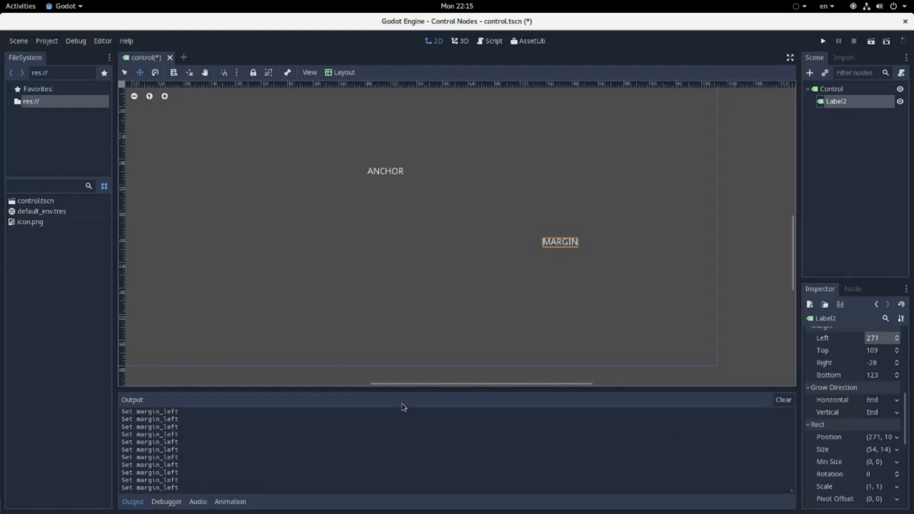
Expand and examine the MARGIN label's Focus properties.
scroll(872, 431, down, 5)
click(870, 427)
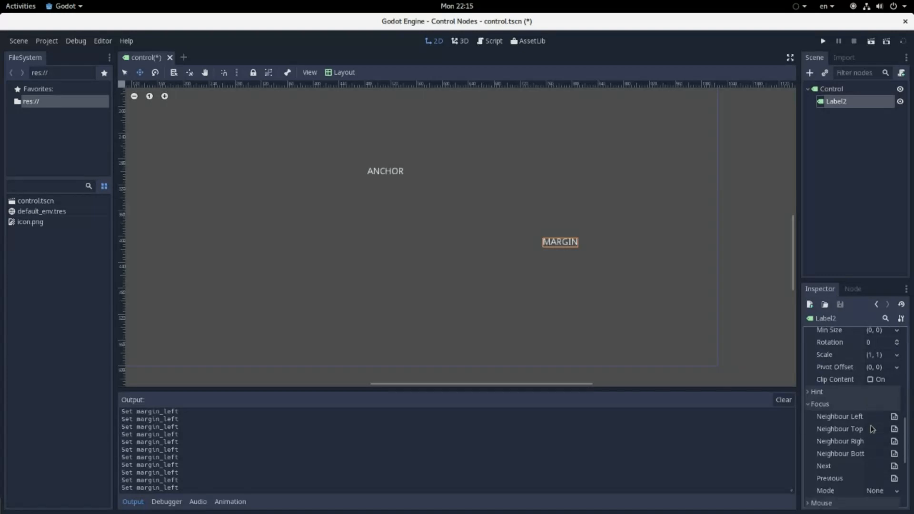
scroll(870, 427, down, 3)
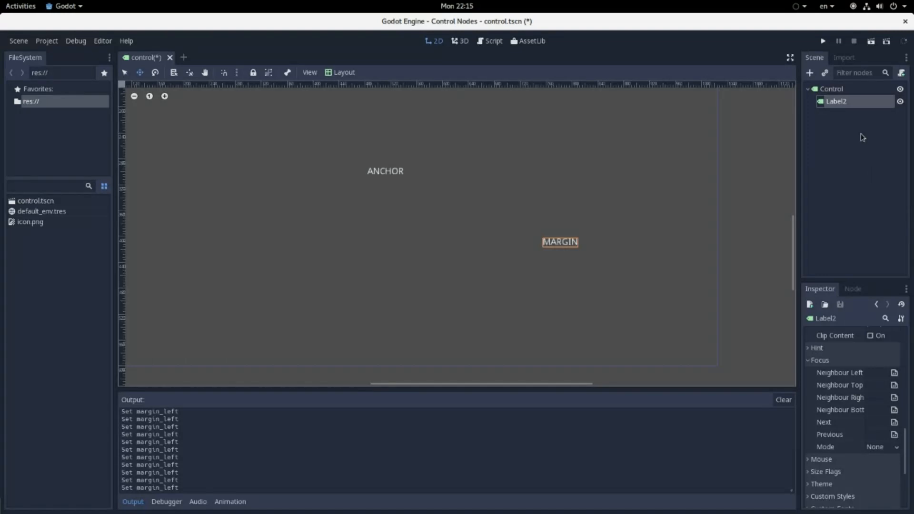
Delete the MARGIN label and change the root node's type back to Control.
key(Delete)
key(Return)
right_click(841, 93)
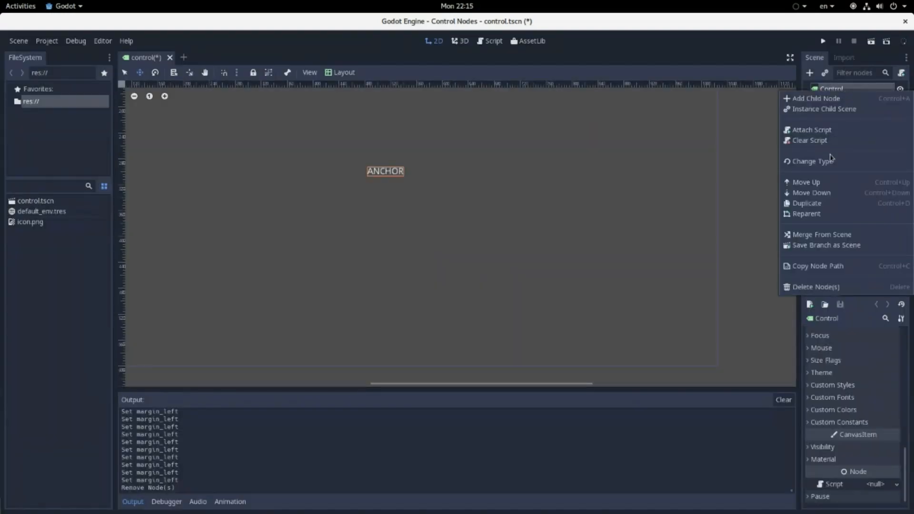
click(830, 158)
key(Return)
Add a ToolButton under the root Control node and duplicate it four times.
key(ctrl+a)
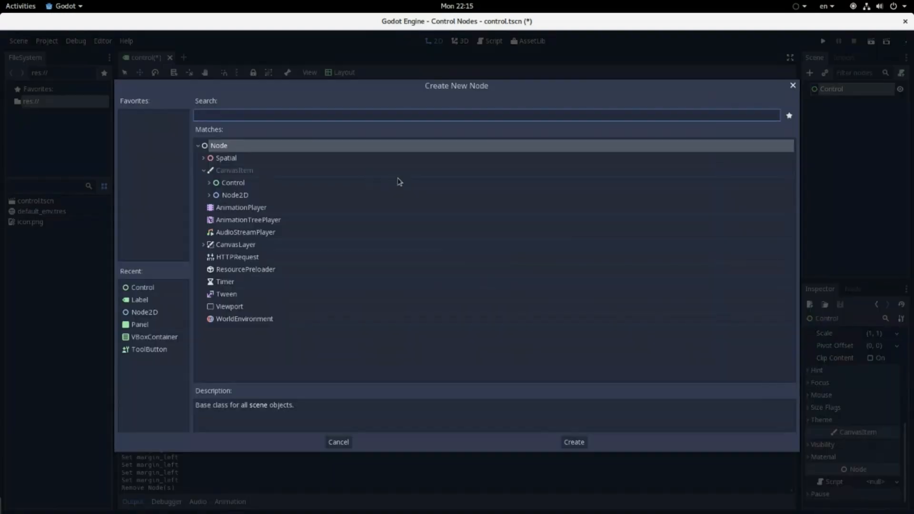
text(tool)
key(Return)
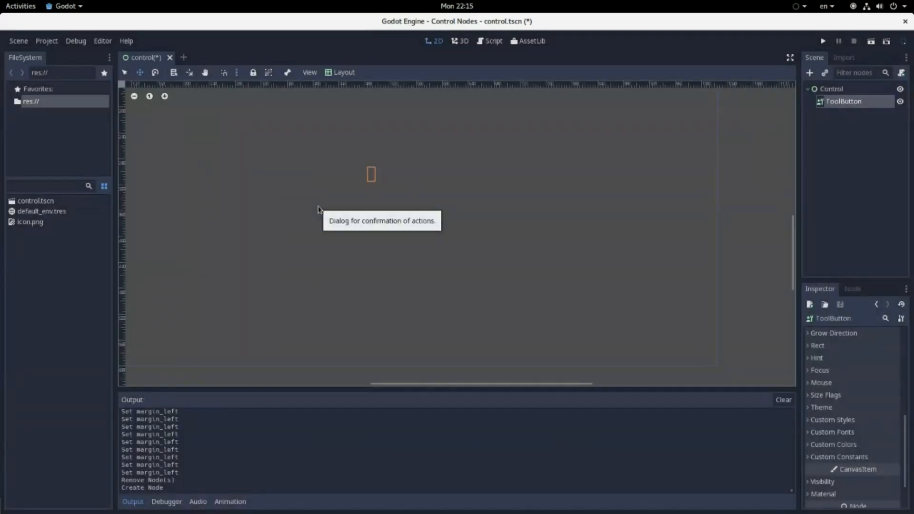
key(ctrl+d)
key(ctrl+d)
key(ctrl+d)
key(ctrl+d)
Set the text of all five ToolButtons to BUTTON.
click(870, 89)
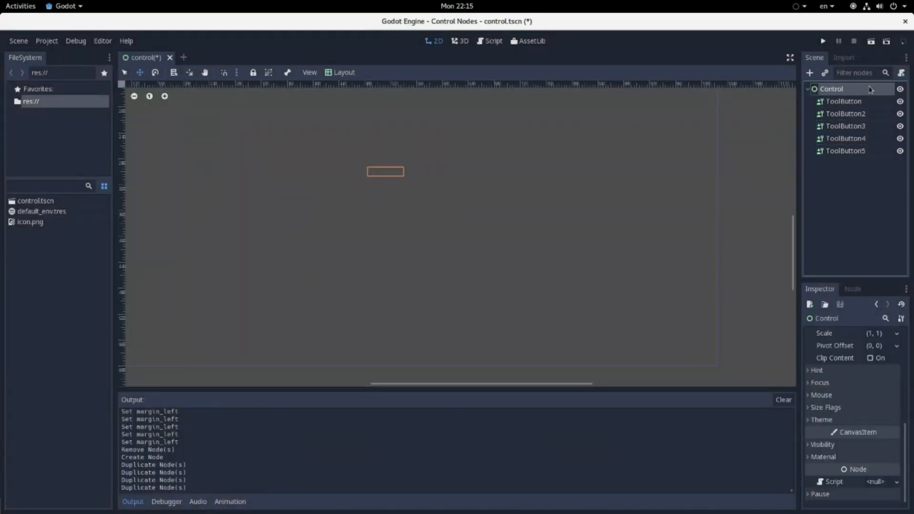
click(869, 102)
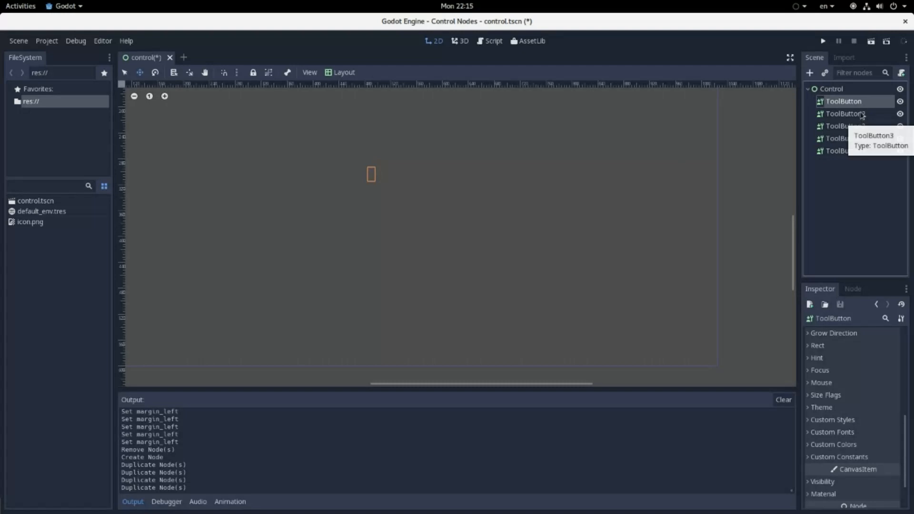
shift+click(859, 151)
click(870, 347)
text(BUTTON)
key(Return)
Add a VBoxContainer under the root Control node and move all five ToolButtons into it.
click(832, 91)
key(ctrl+a)
text(vbox)
key(Return)
click(844, 101)
shift+click(848, 151)
drag(845, 108, 848, 163)
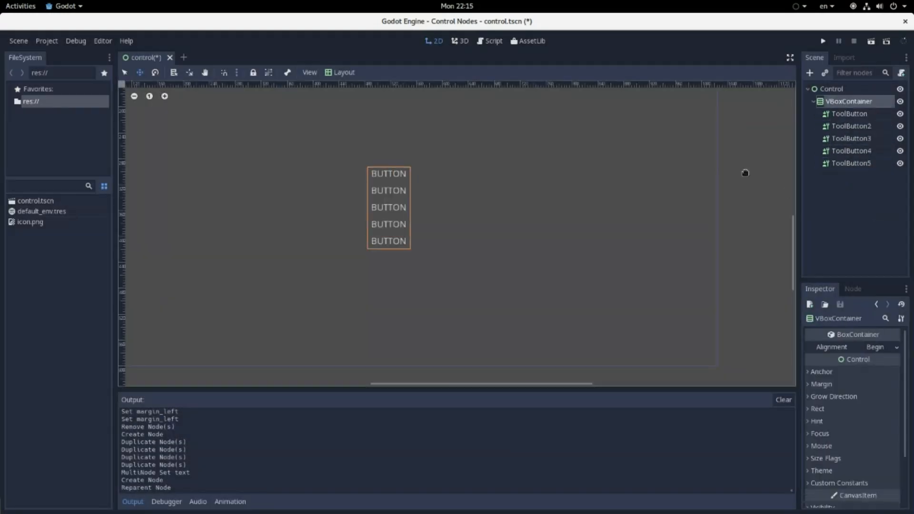
scroll(431, 343, down, 1)
scroll(419, 295, up, 2)
scroll(443, 308, down, 3)
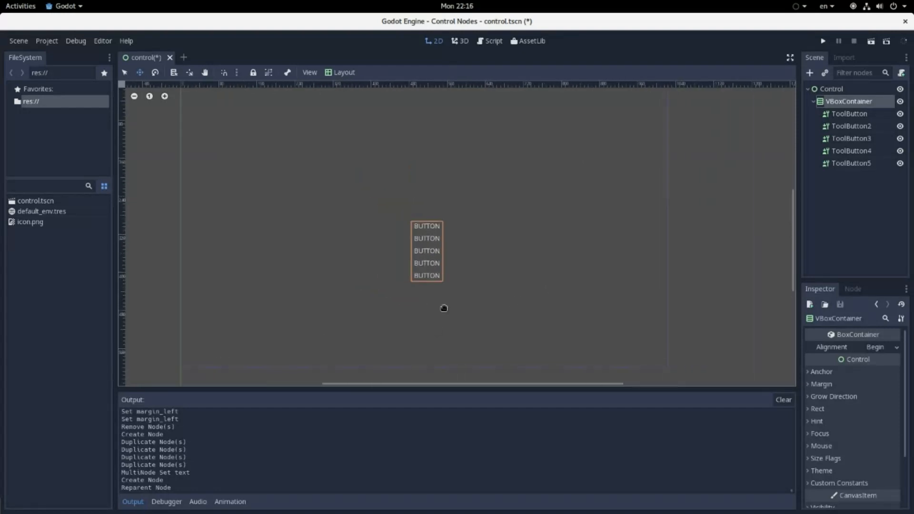
Run the current scene to test focus moving between the stacked buttons, and close the game window.
scroll(449, 224, up, 3)
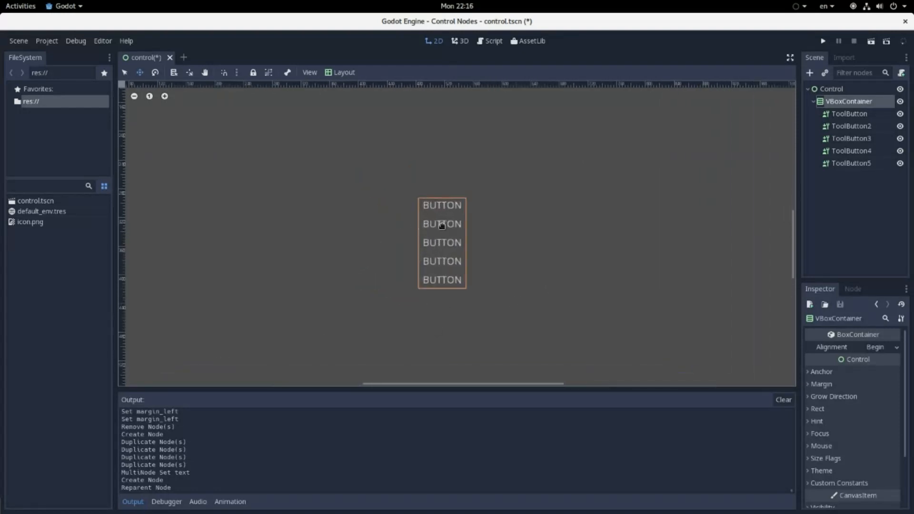
click(862, 116)
mouse_move(857, 448)
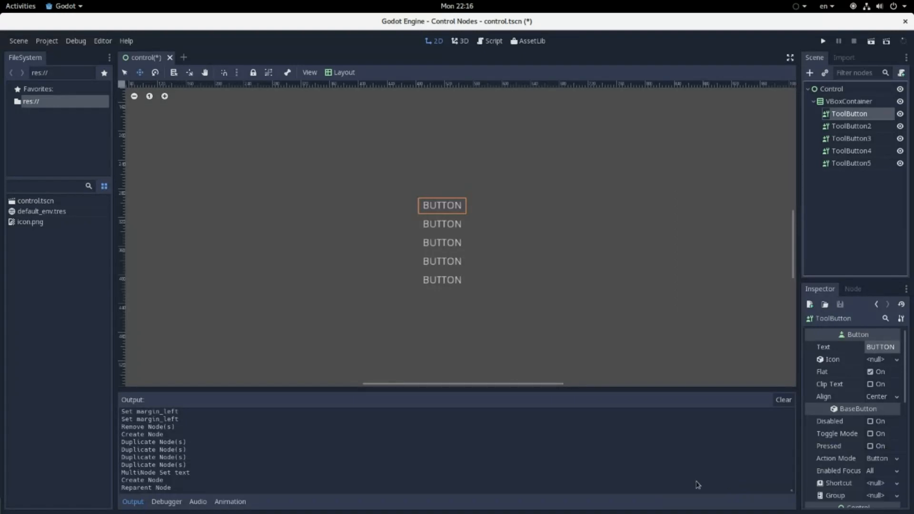
click(872, 40)
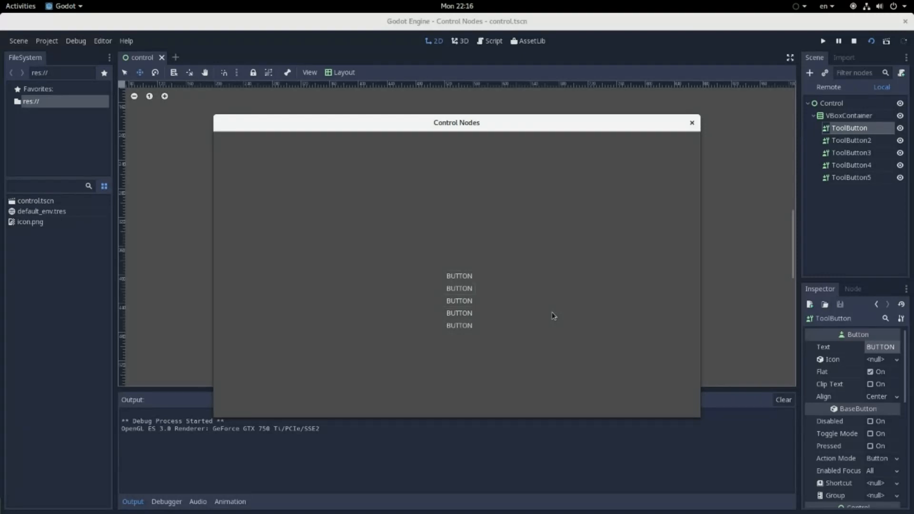
click(692, 123)
Move all five ToolButtons out of the VBoxContainer to the root Control node and delete the VBoxContainer.
shift+click(852, 164)
drag(852, 164, 858, 95)
click(849, 163)
key(Delete)
key(Return)
Shift ToolButton3 and ToolButton4 together to the right and slightly down, out of line with the other buttons.
click(852, 137)
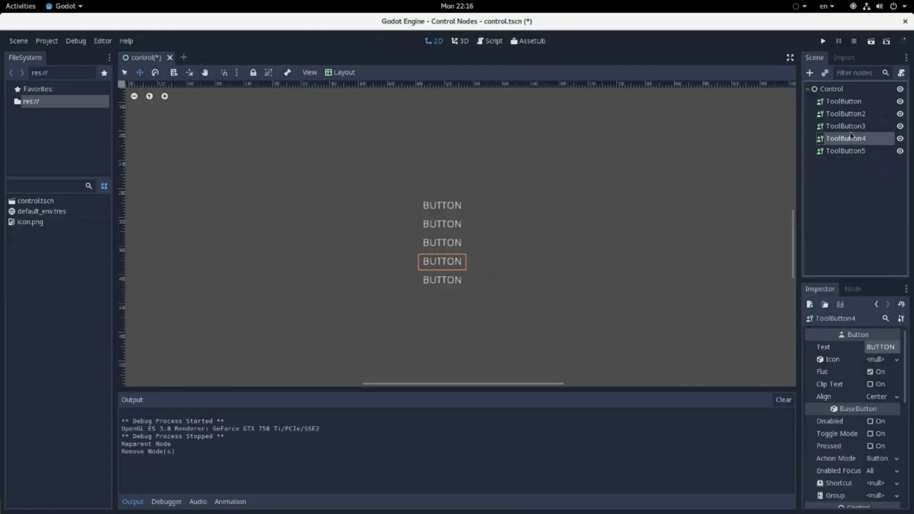
shift+click(851, 126)
drag(464, 253, 498, 274)
click(846, 151)
click(846, 139)
Run the current scene to test focus with the two displaced buttons, close the game window and save the scene.
click(871, 41)
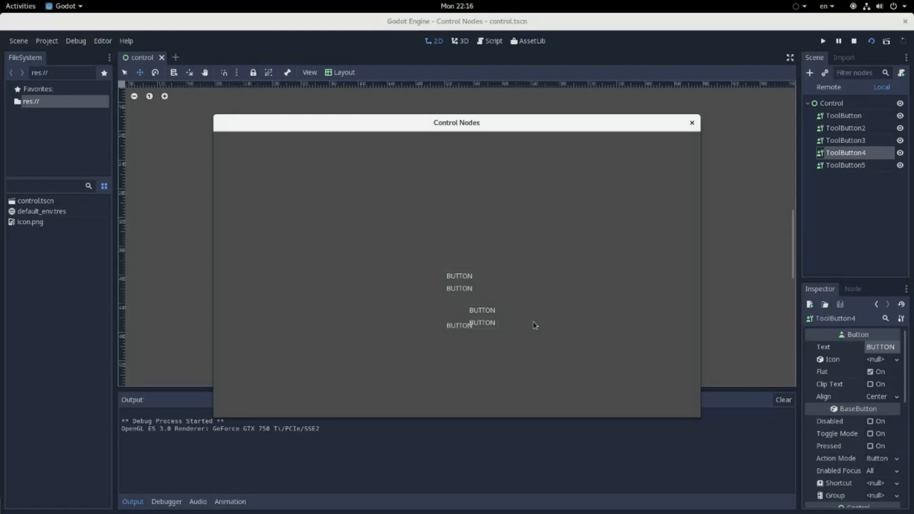
click(692, 122)
key(ctrl+s)
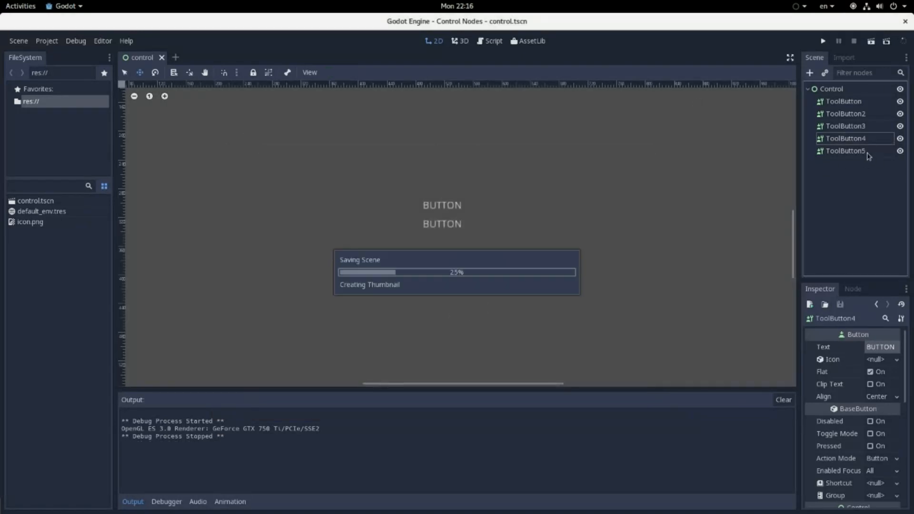
Expand the Focus properties of ToolButton4 and examine its neighbour, Next and Previous settings.
click(834, 139)
scroll(871, 397, down, 4)
click(831, 404)
click(833, 408)
click(829, 430)
scroll(854, 436, down, 3)
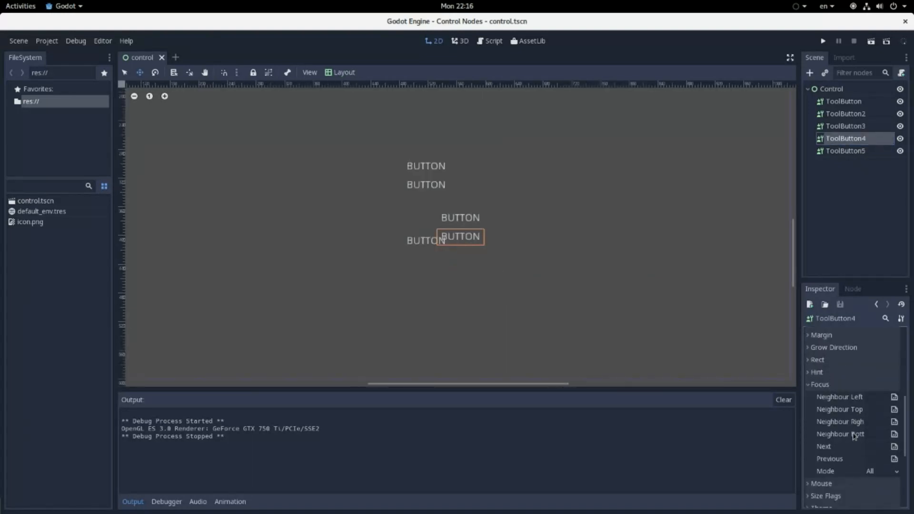
scroll(496, 235, down, 2)
scroll(419, 176, up, 3)
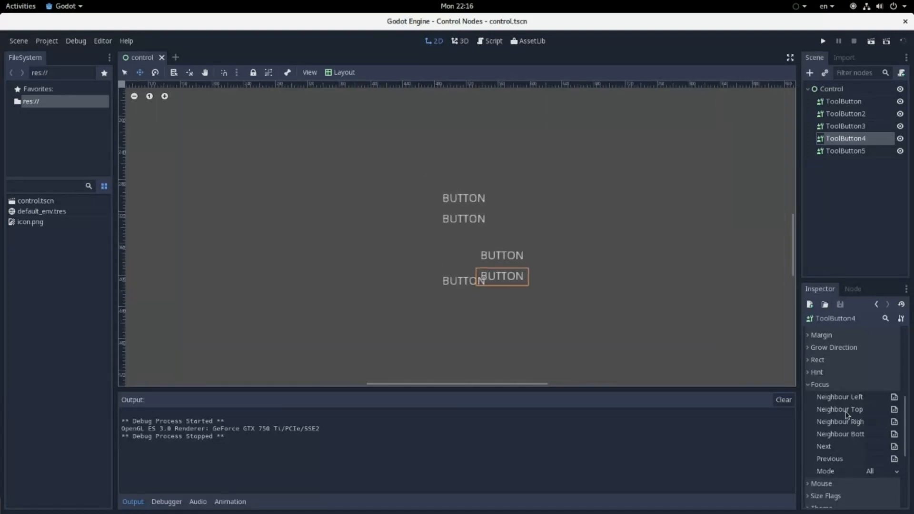
mouse_move(835, 405)
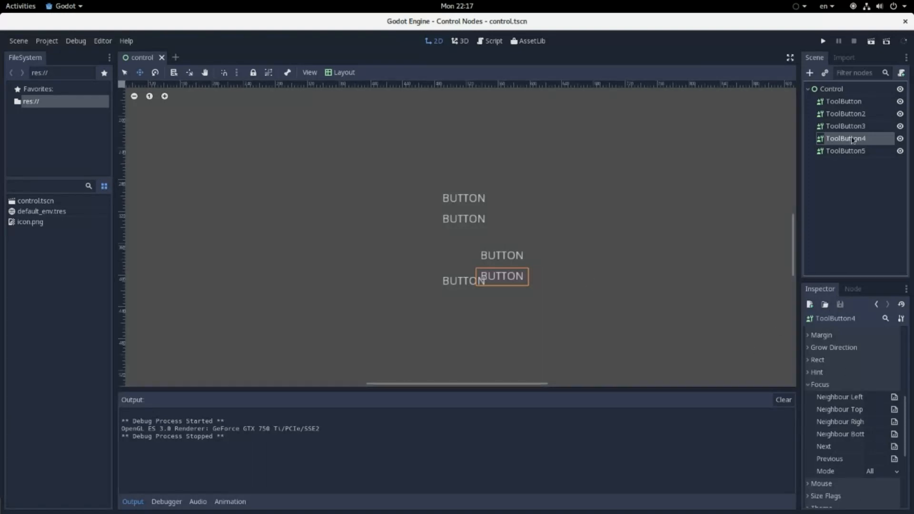
Set ToolButton4's Neighbour Bottom and Next focus properties to ToolButton5.
click(894, 434)
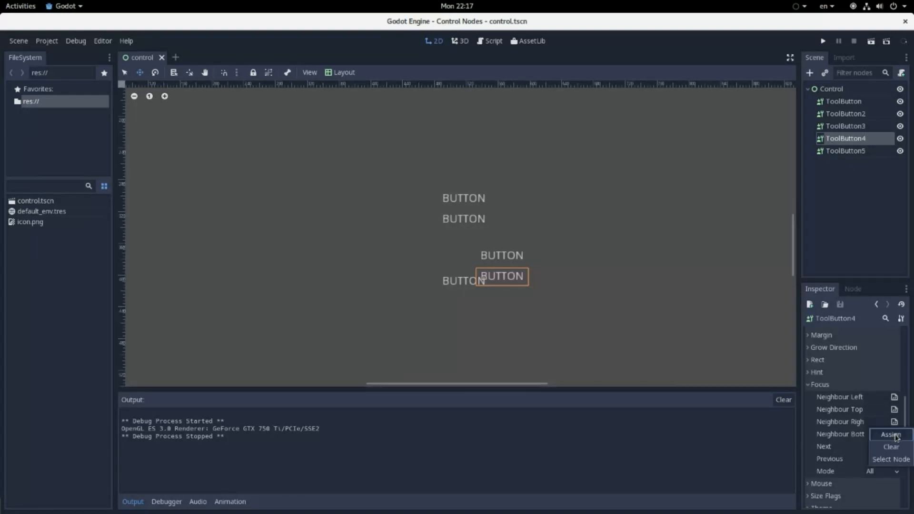
click(891, 435)
double_click(161, 164)
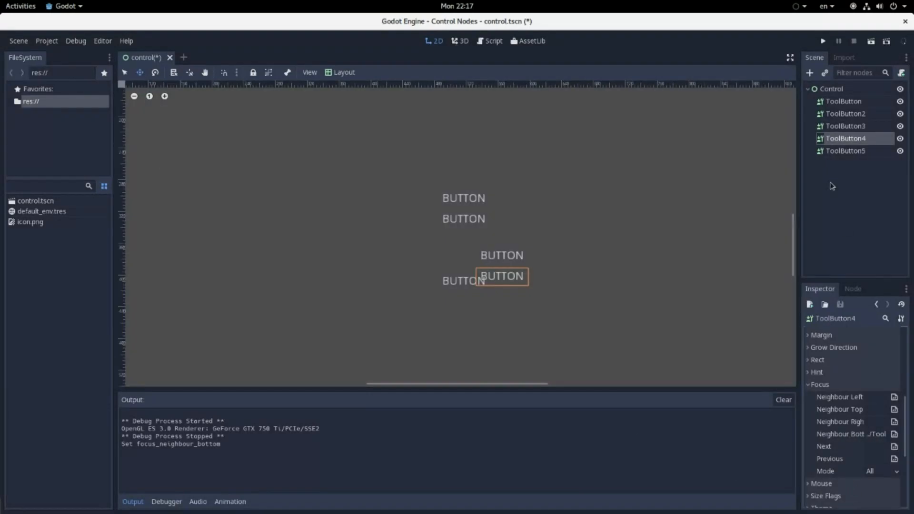
click(833, 150)
click(857, 139)
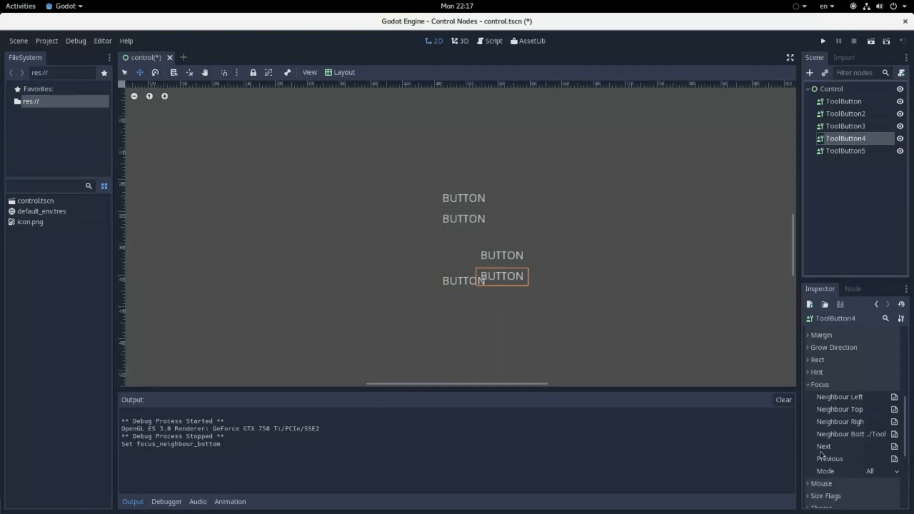
click(895, 448)
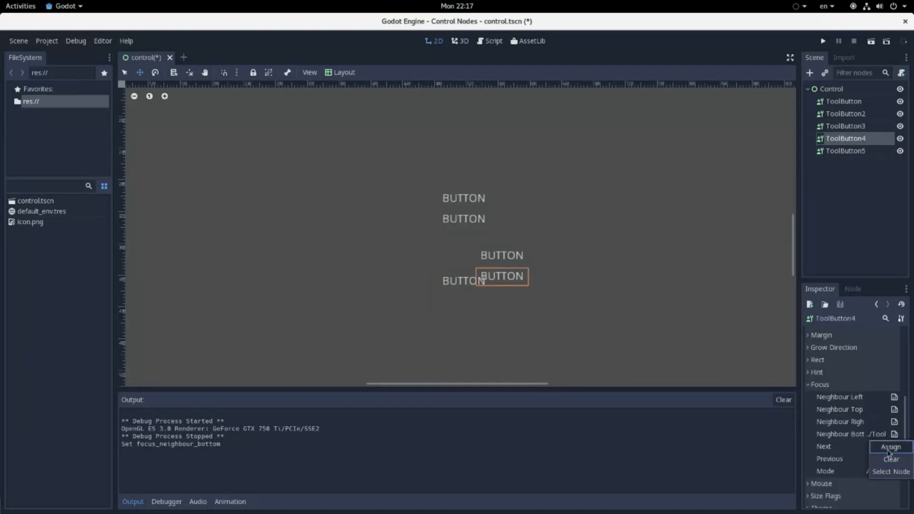
click(891, 448)
double_click(222, 164)
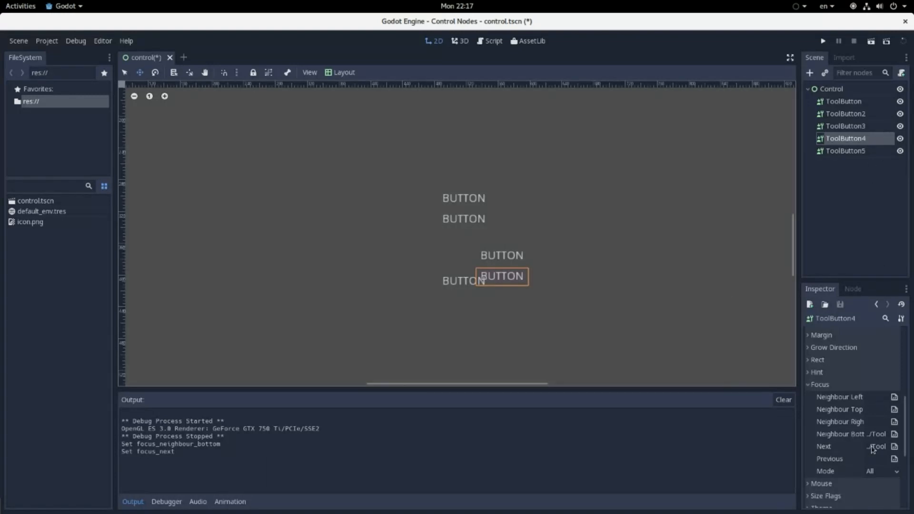
Set ToolButton5's Neighbour Top and Previous focus properties to ToolButton4.
click(874, 151)
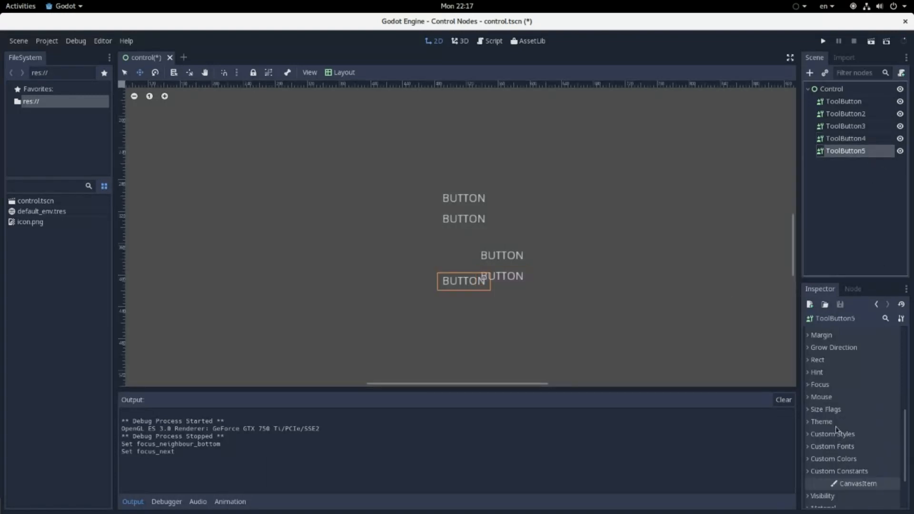
click(827, 386)
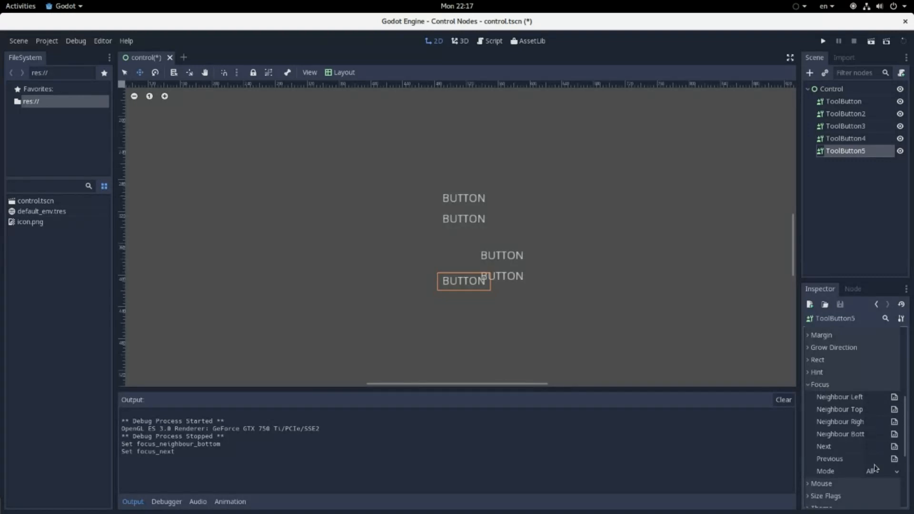
click(895, 410)
click(890, 410)
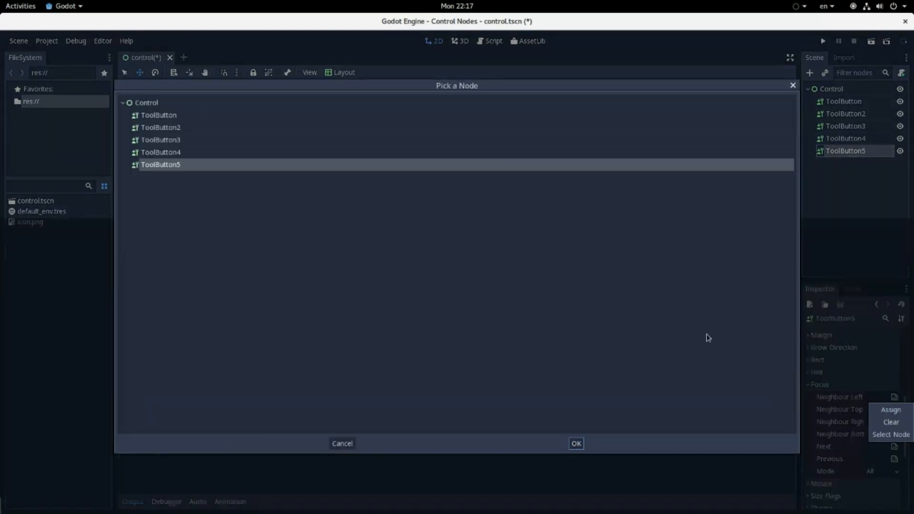
click(576, 443)
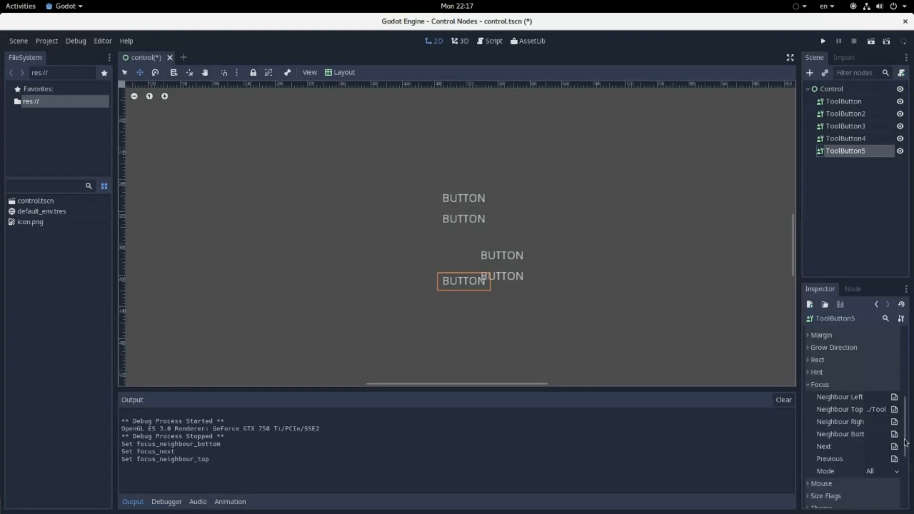
click(894, 459)
click(891, 459)
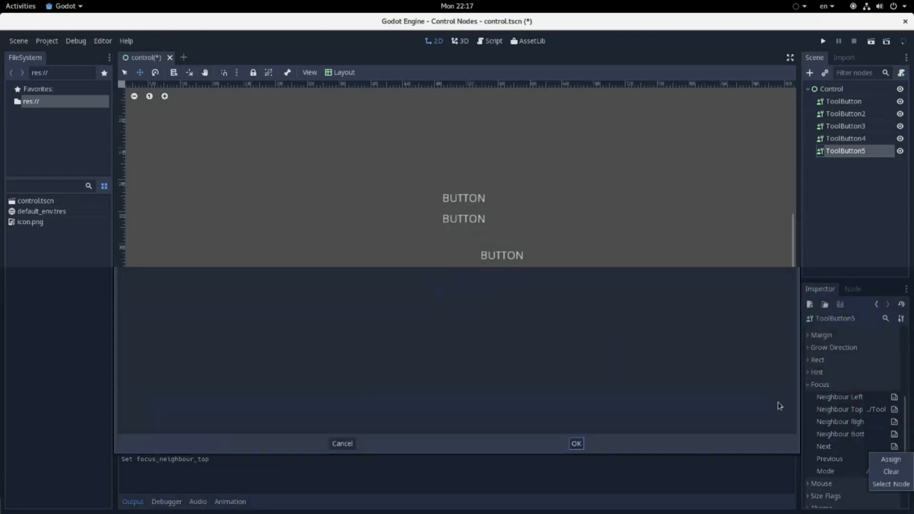
double_click(161, 152)
Run the current scene to test the focus links between ToolButton4 and ToolButton5, and close the game window.
click(870, 41)
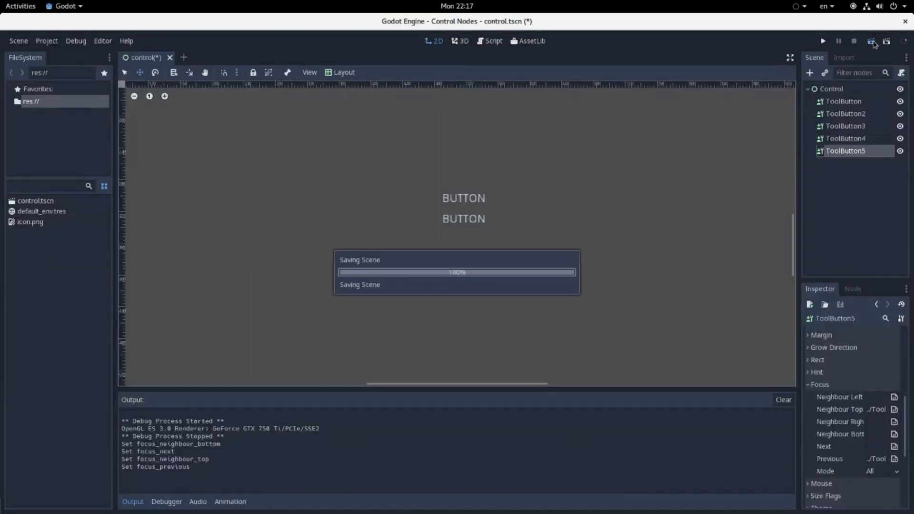
key(Tab)
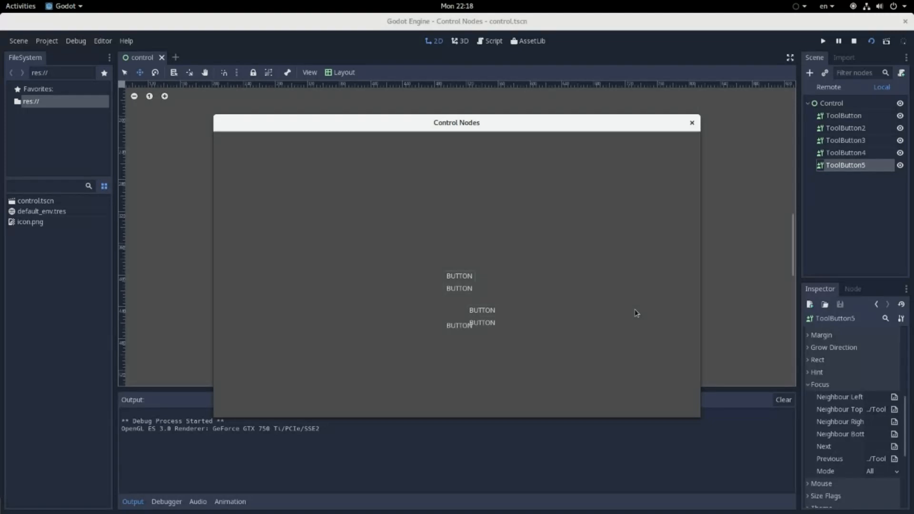
click(692, 122)
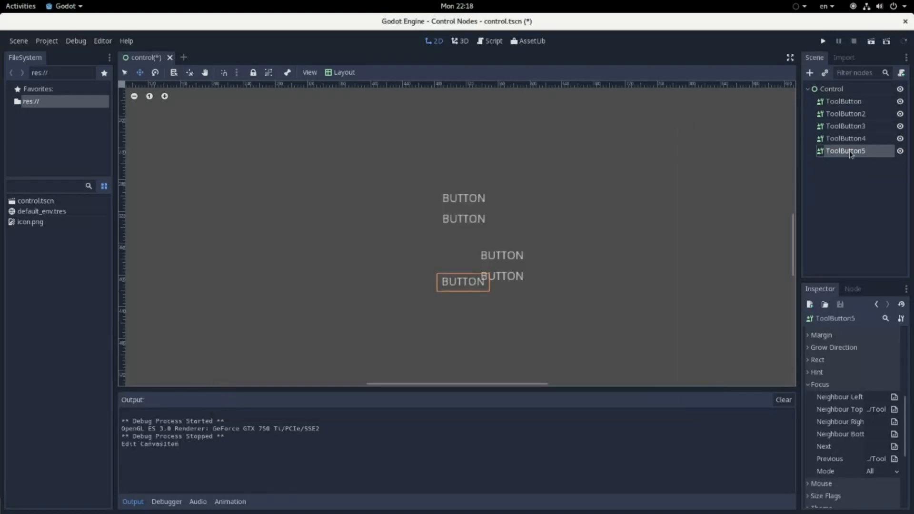
Set ToolButton3's Neighbour Bottom focus property to the first ToolButton.
click(857, 127)
scroll(574, 265, down, 2)
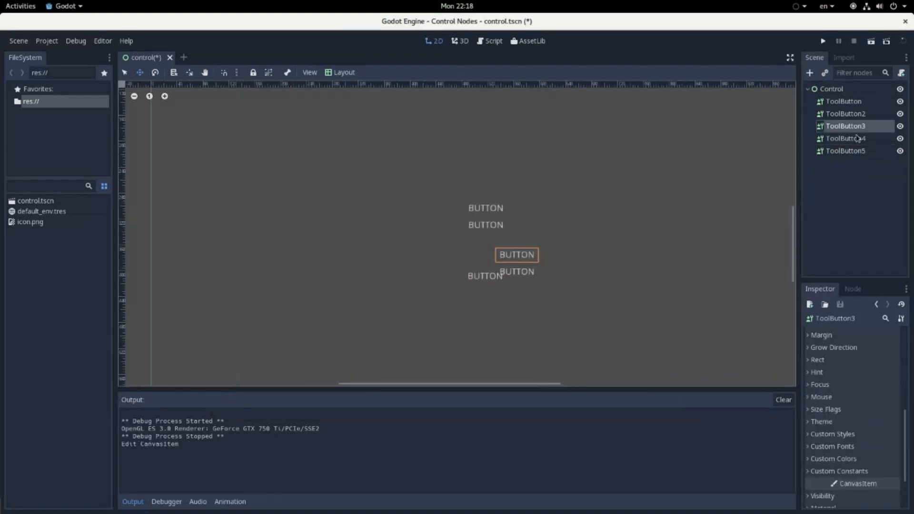
scroll(831, 429, down, 2)
click(845, 347)
click(834, 335)
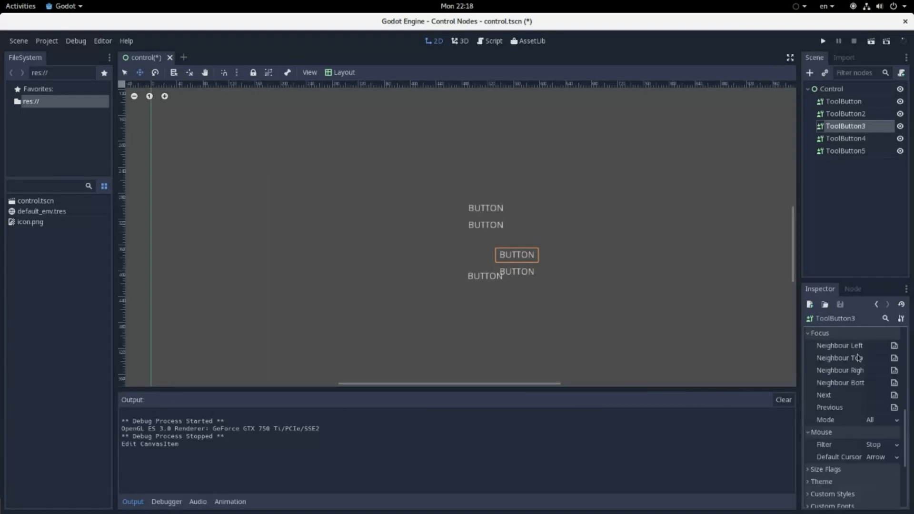
click(895, 384)
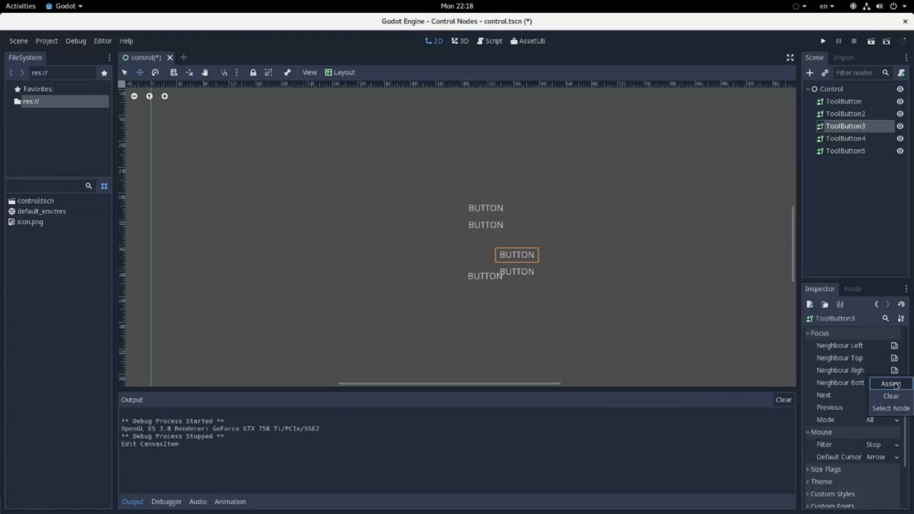
click(888, 385)
double_click(167, 116)
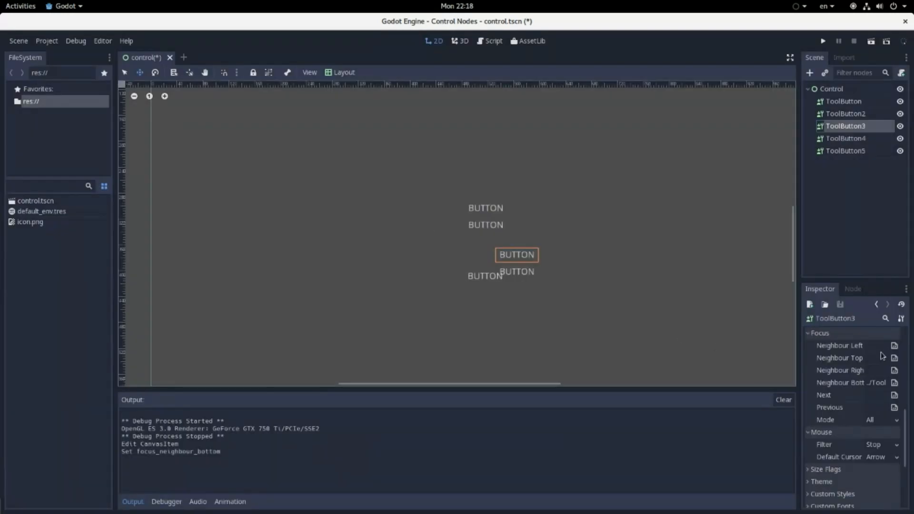
Set the first ToolButton's Neighbour Top focus property to another button in the scene.
click(866, 105)
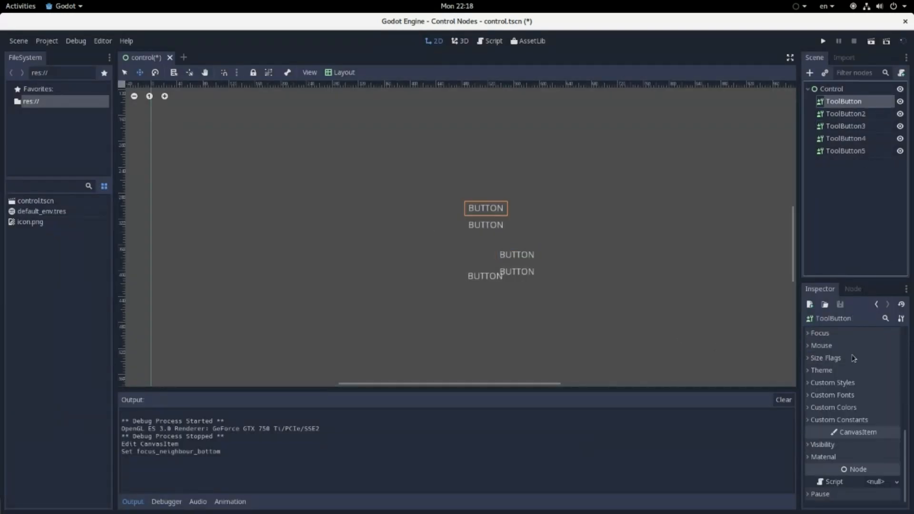
click(834, 335)
click(895, 359)
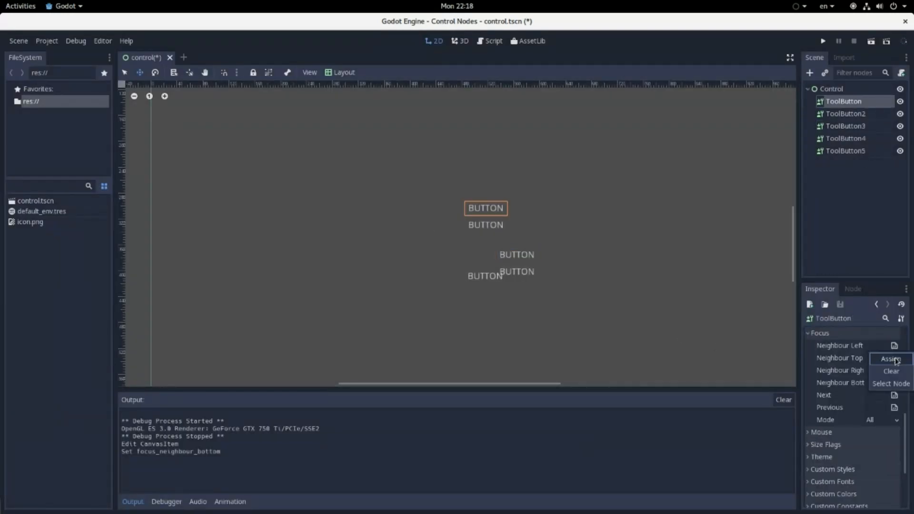
click(891, 359)
double_click(190, 157)
Run the current scene to test the focus neighbours of ToolButton3 and the first ToolButton, and close the game window.
click(871, 42)
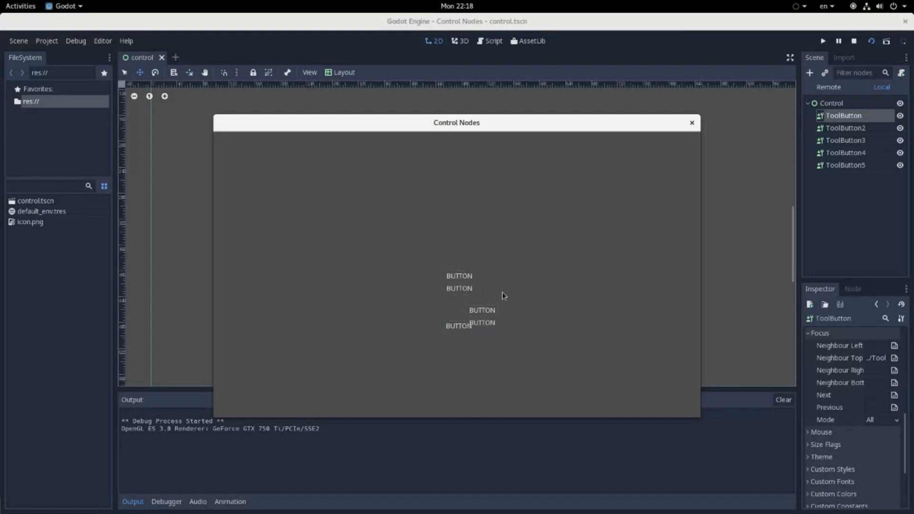
click(692, 123)
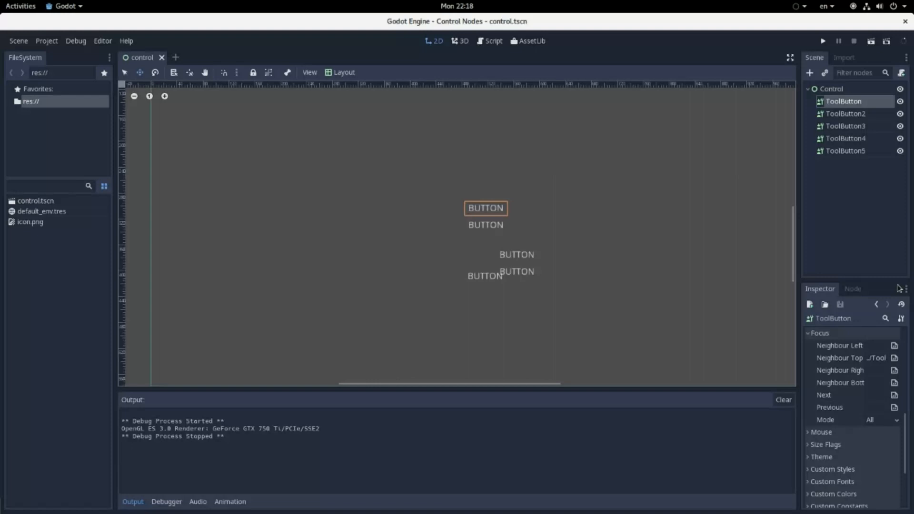
mouse_move(0, 1)
click(300, 279)
scroll(657, 210, down, 4)
scroll(619, 257, up, 4)
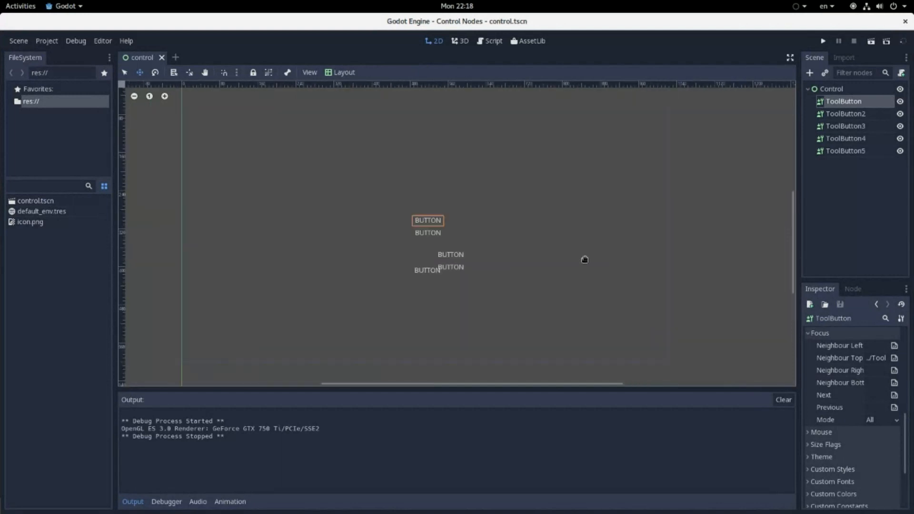
scroll(525, 245, up, 1)
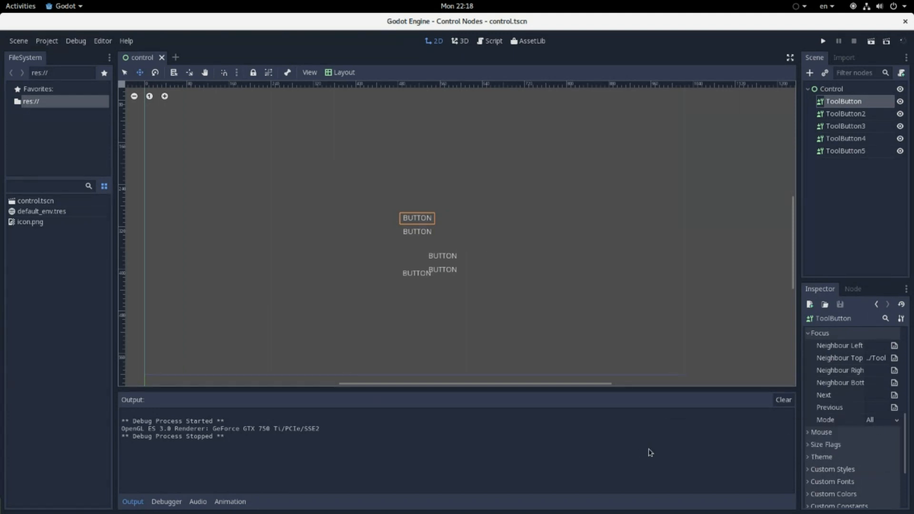
Expand the first ToolButton's Mouse properties and examine the Filter and Default Cursor settings.
click(863, 435)
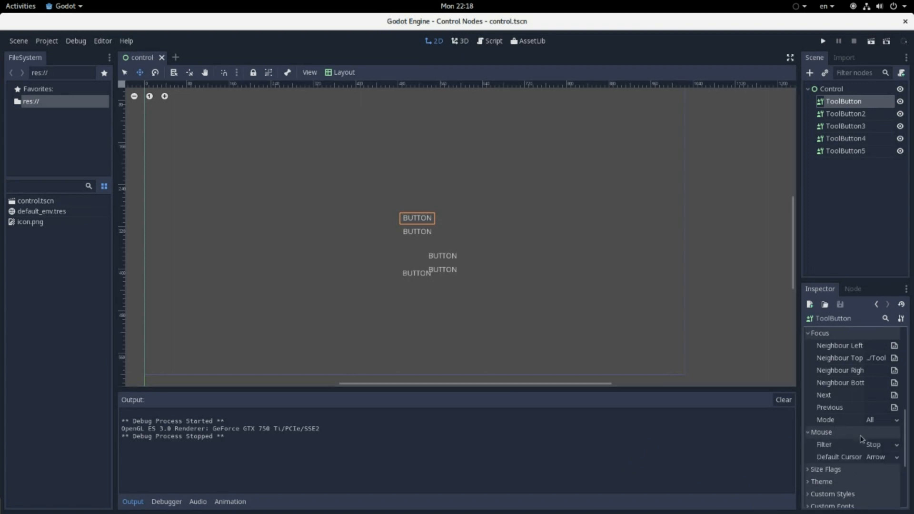
scroll(865, 439, down, 2)
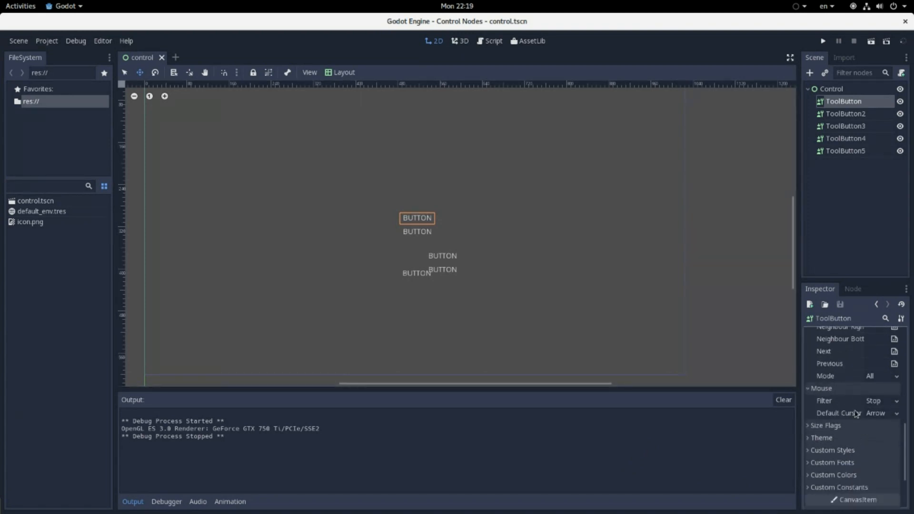
mouse_move(854, 414)
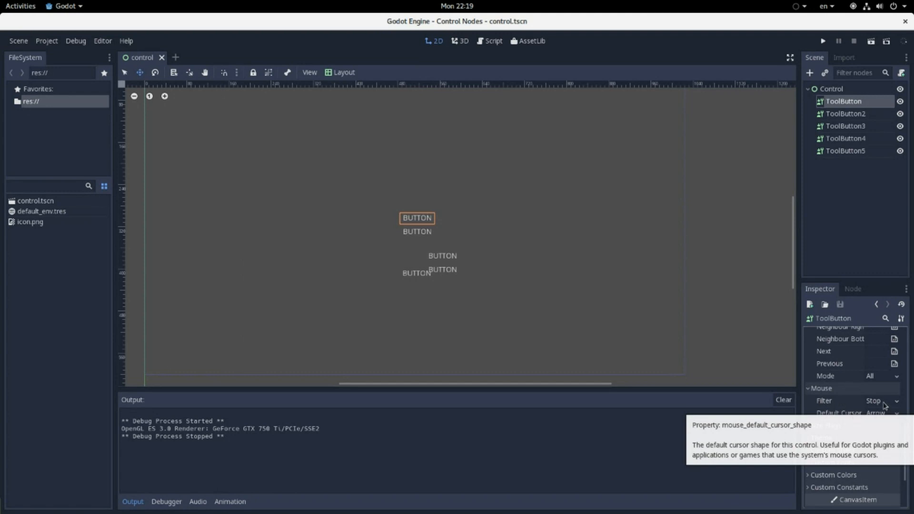
click(872, 402)
click(875, 395)
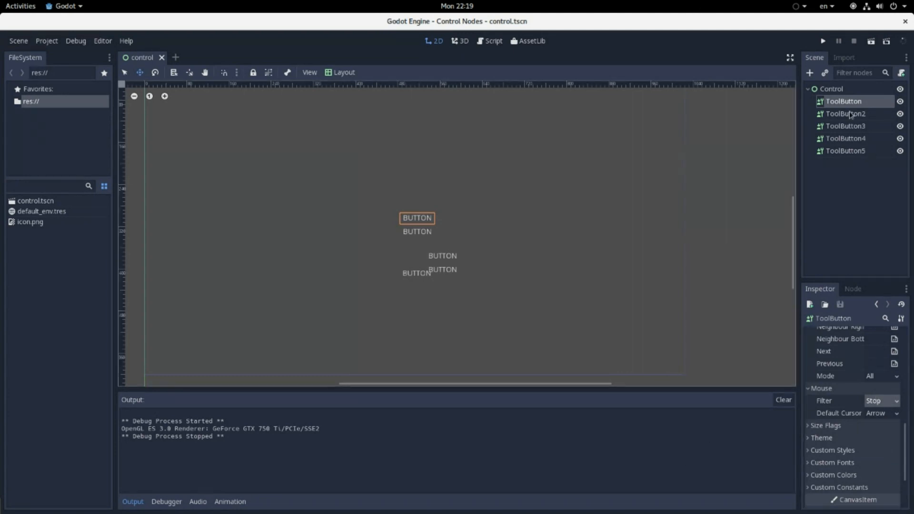
Change the first ToolButton's Text property to "BUTTON ON TOP".
scroll(388, 257, up, 3)
scroll(878, 376, up, 8)
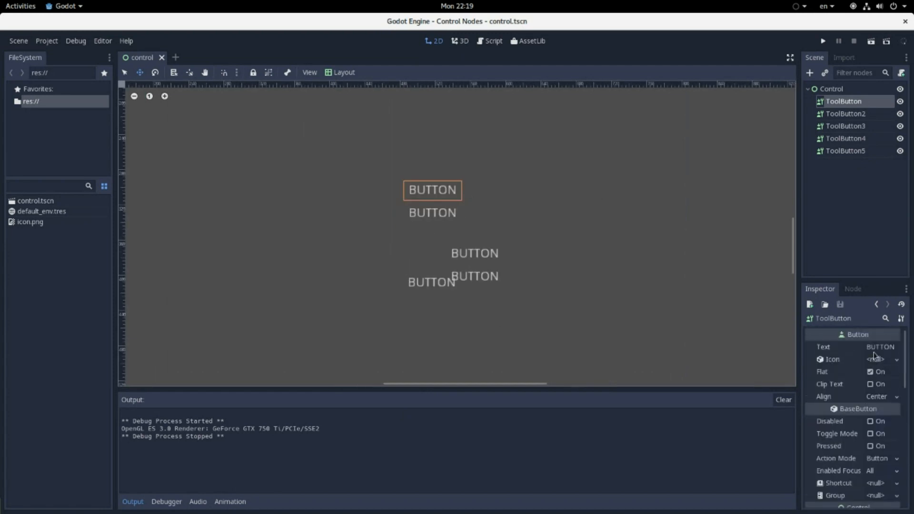
double_click(886, 347)
key(End)
text(ON )
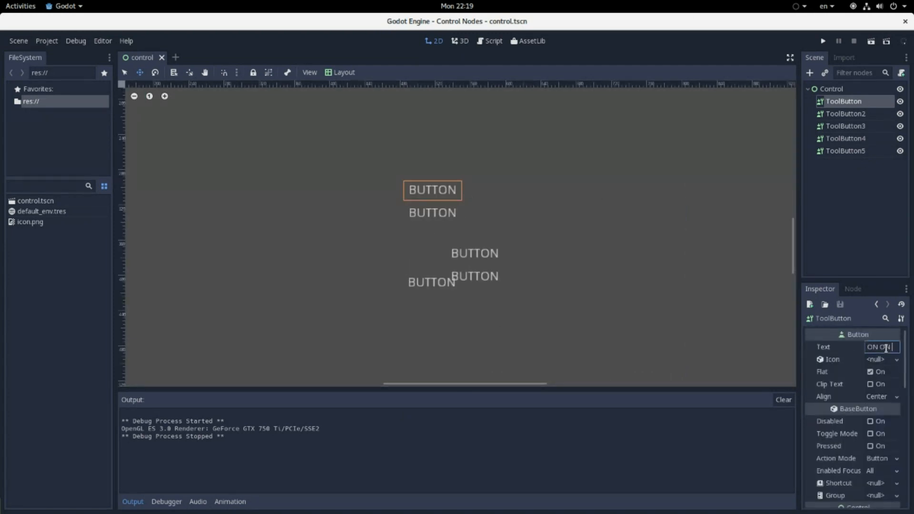
text(TOP)
key(Return)
Move the BUTTON ON TOP button over ToolButton2 in the viewport, and test the overlap by running the scene and closing the game window.
drag(455, 191, 437, 214)
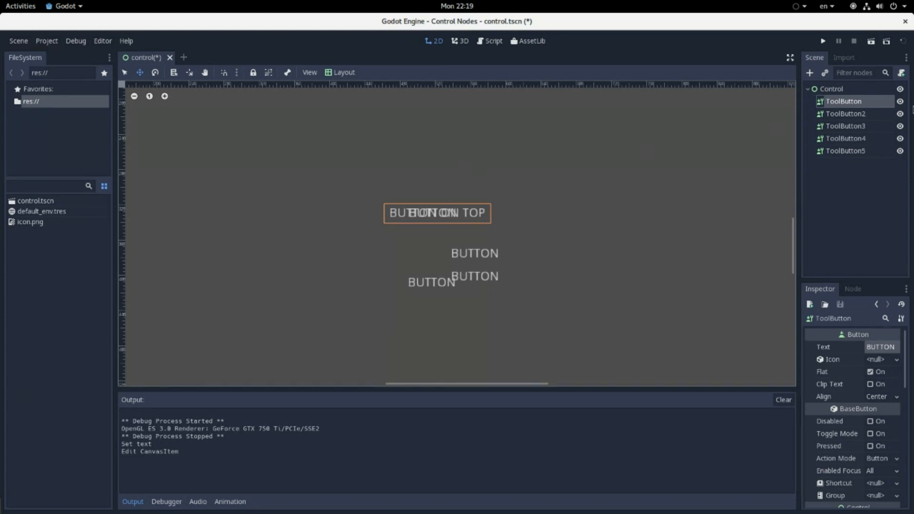
drag(433, 206, 431, 210)
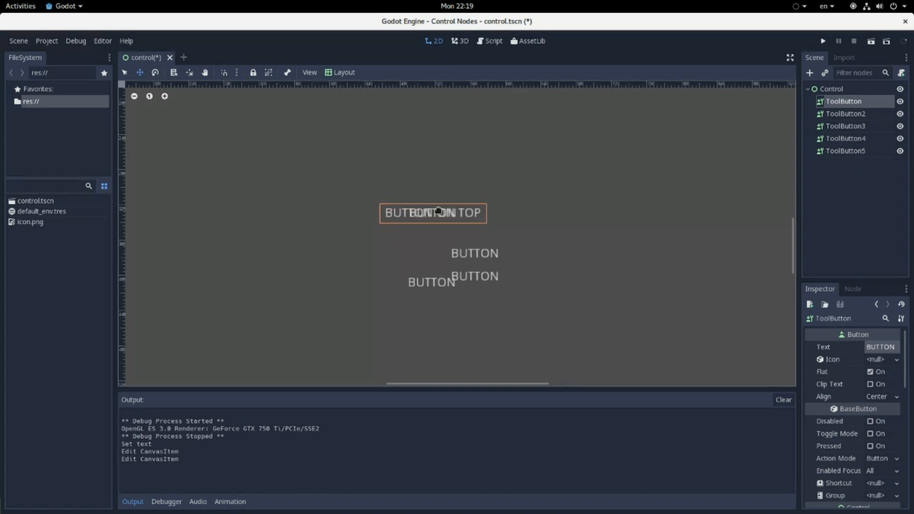
click(870, 41)
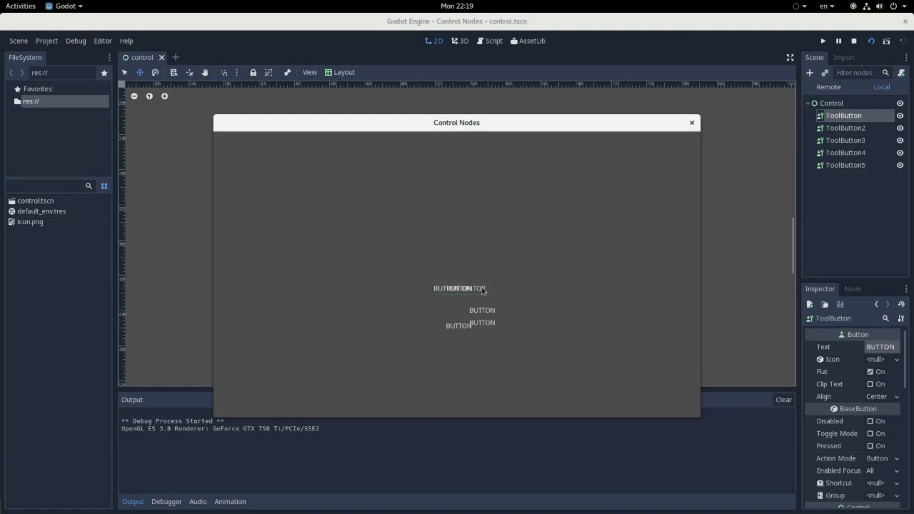
click(692, 123)
Reorder ToolButton2 above ToolButton in the scene tree, and run the scene to test which overlapping button receives the mouse.
click(863, 115)
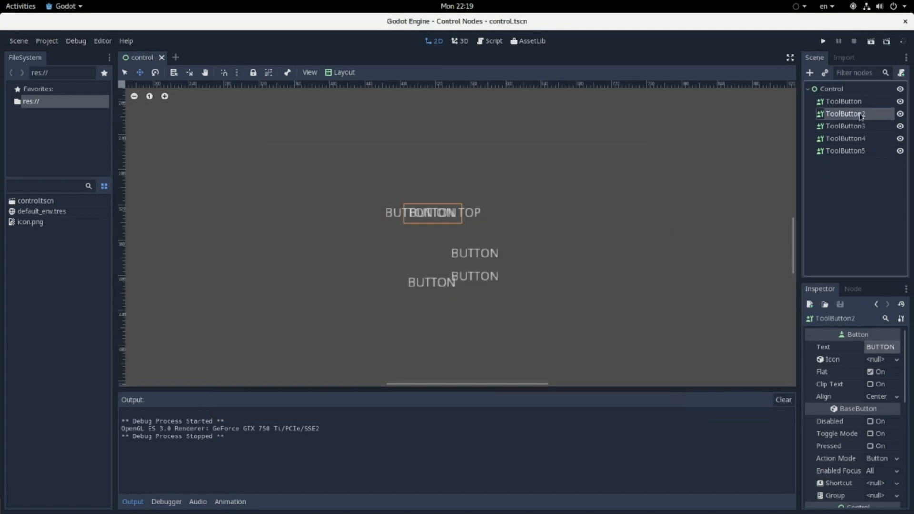
drag(863, 114, 853, 98)
key(F5)
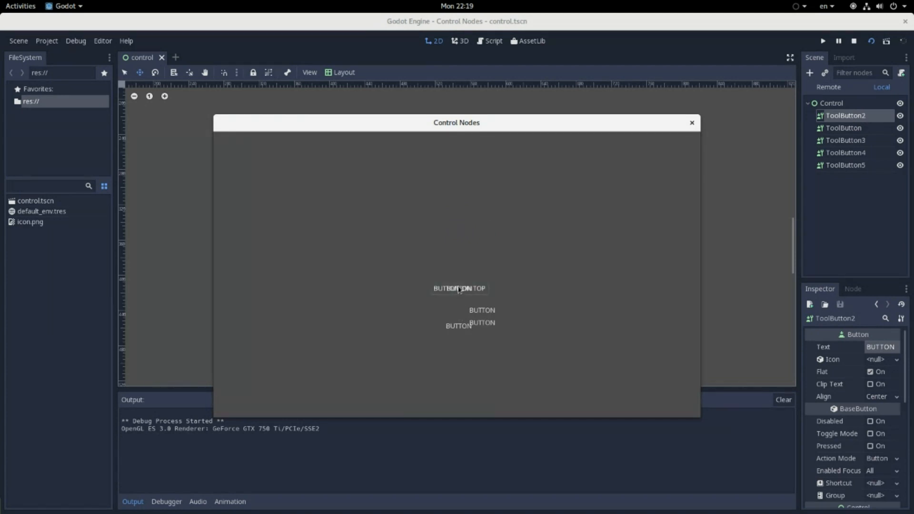
click(692, 123)
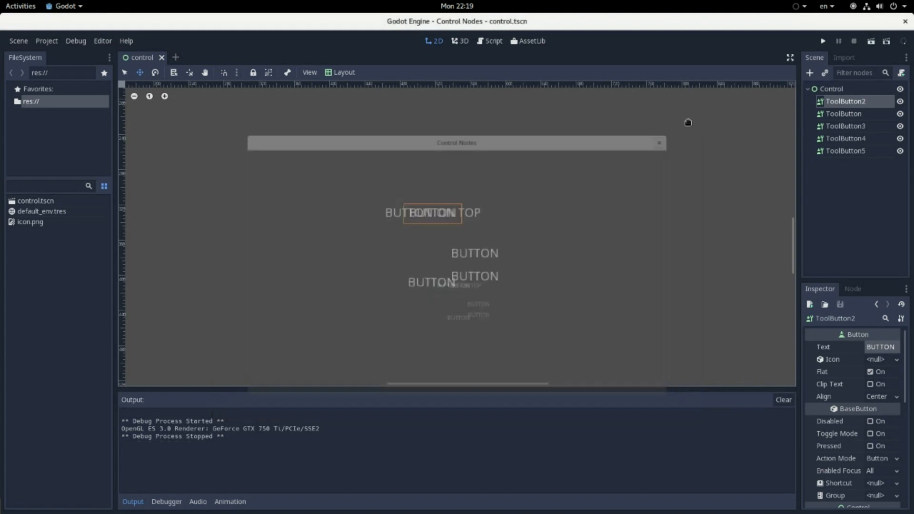
Set ToolButton's Mouse Filter property to Ignore.
scroll(736, 209, down, 1)
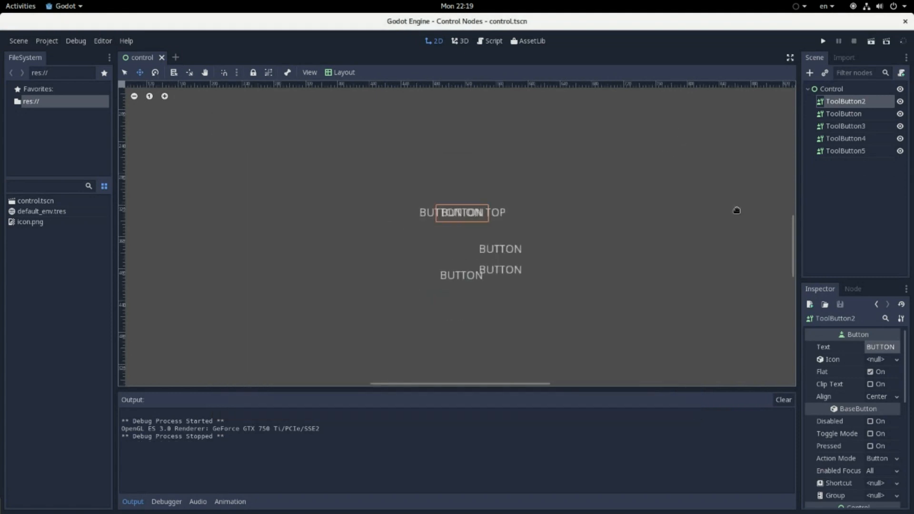
scroll(886, 409, down, 1)
click(870, 119)
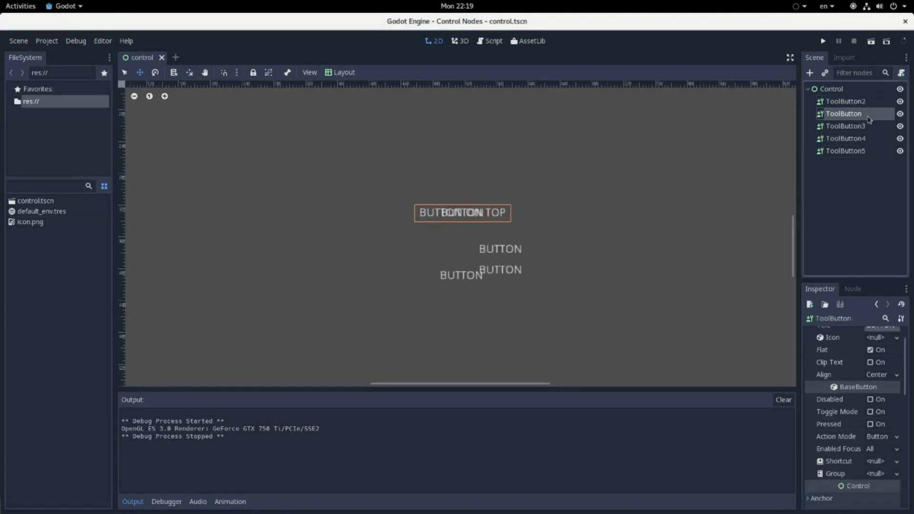
scroll(871, 447, down, 8)
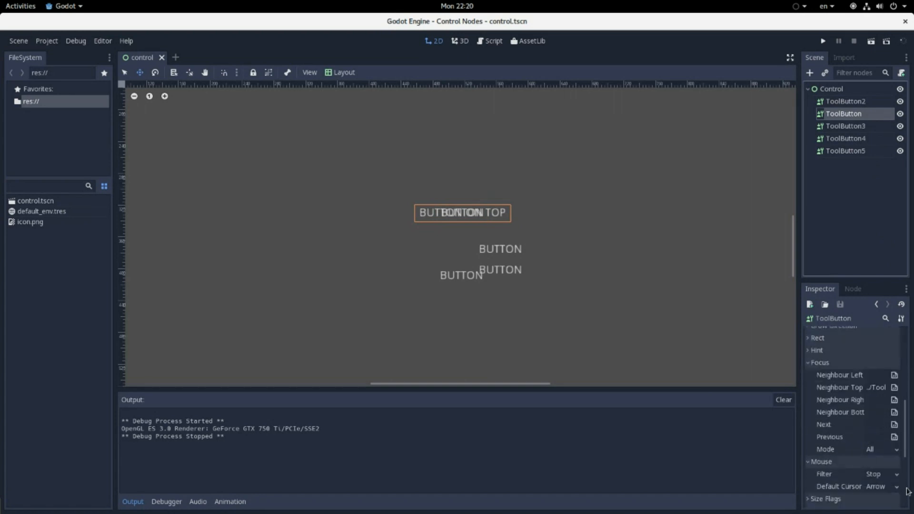
click(887, 475)
scroll(837, 453, down, 4)
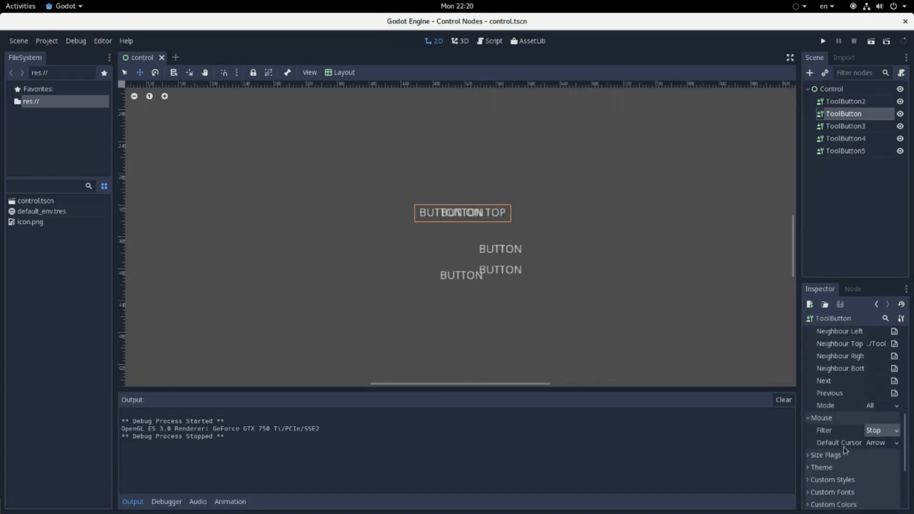
click(884, 388)
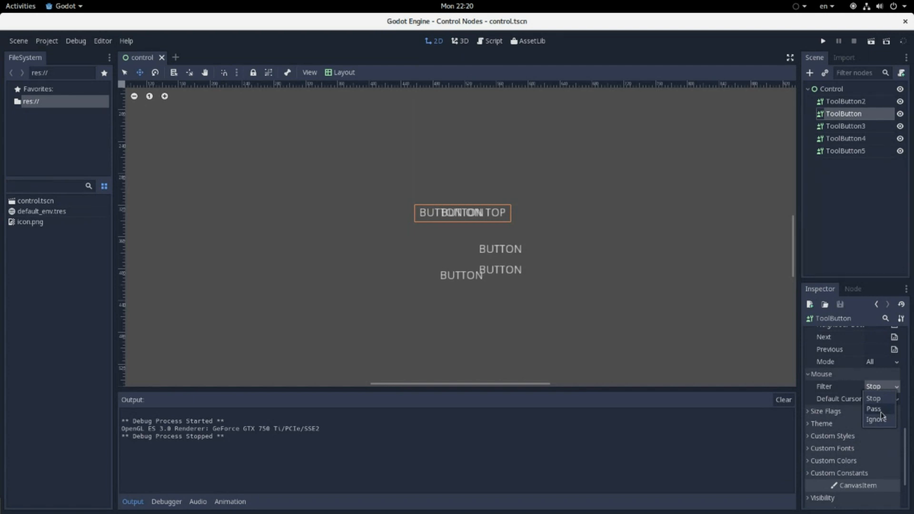
click(878, 420)
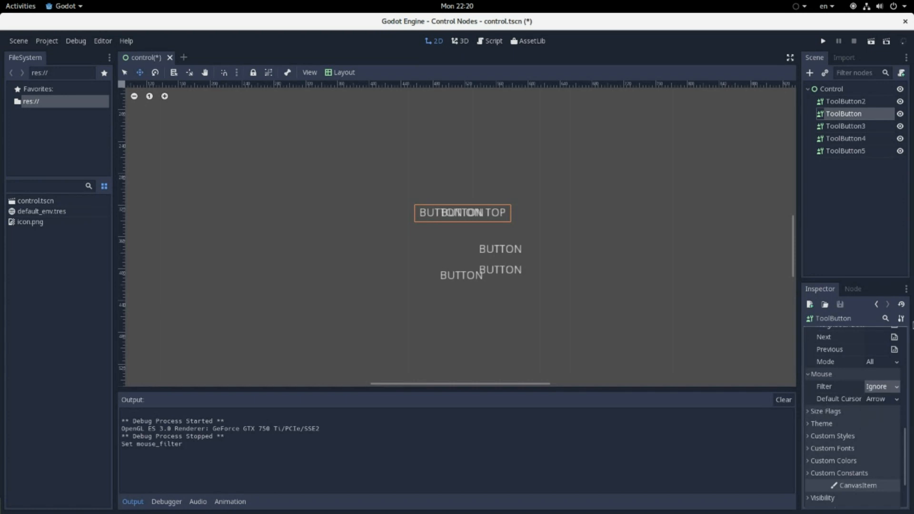
Run the scene to test the Ignore mouse filter on the overlapping buttons, and close the game window.
scroll(450, 195, up, 5)
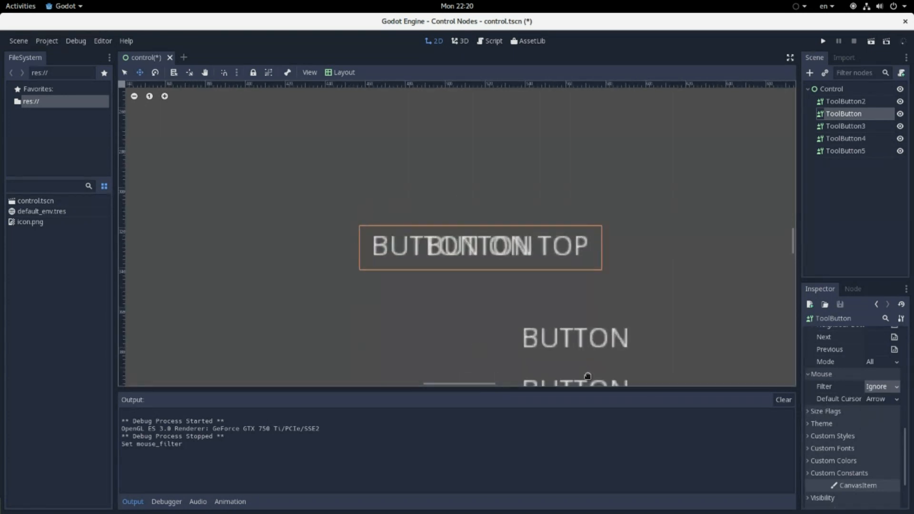
key(F6)
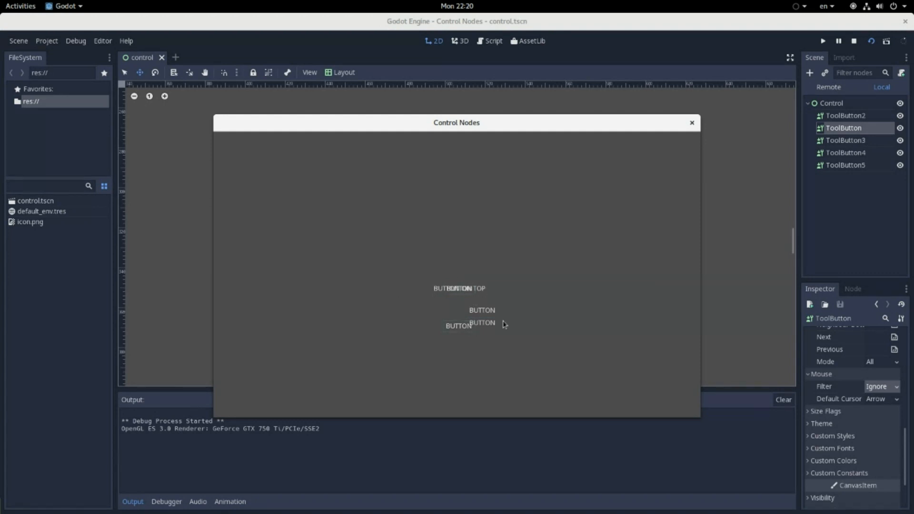
click(693, 125)
scroll(389, 176, down, 5)
scroll(389, 175, down, 8)
scroll(452, 227, up, 8)
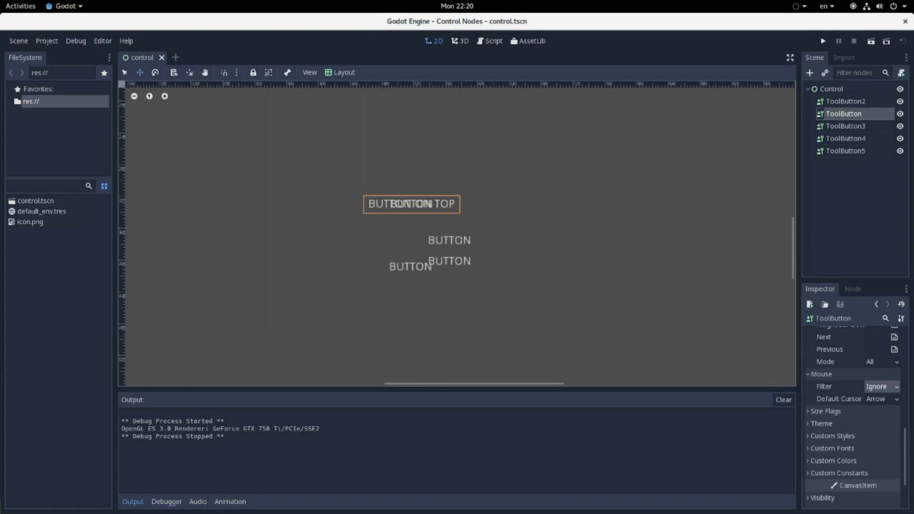
Set ToolButton's Mouse Filter to Pass, and run the scene to test it on the overlapping buttons.
click(865, 387)
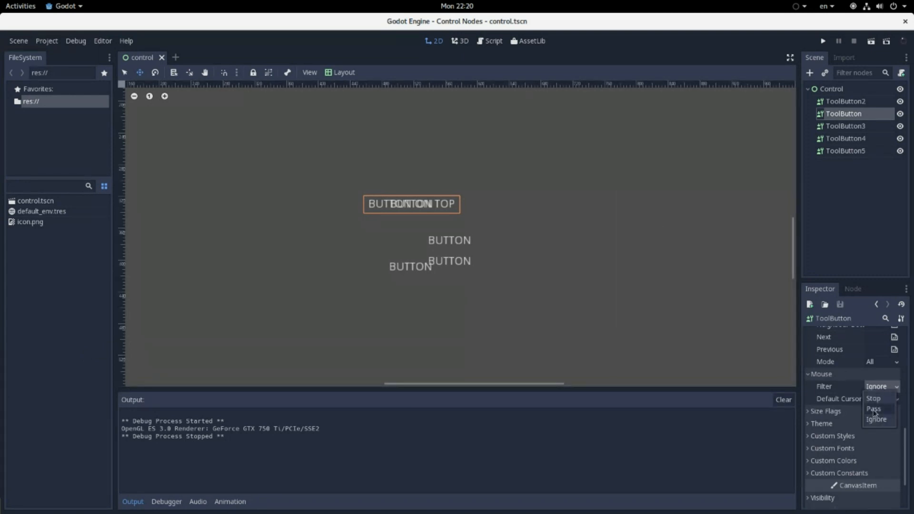
click(874, 413)
scroll(407, 188, up, 6)
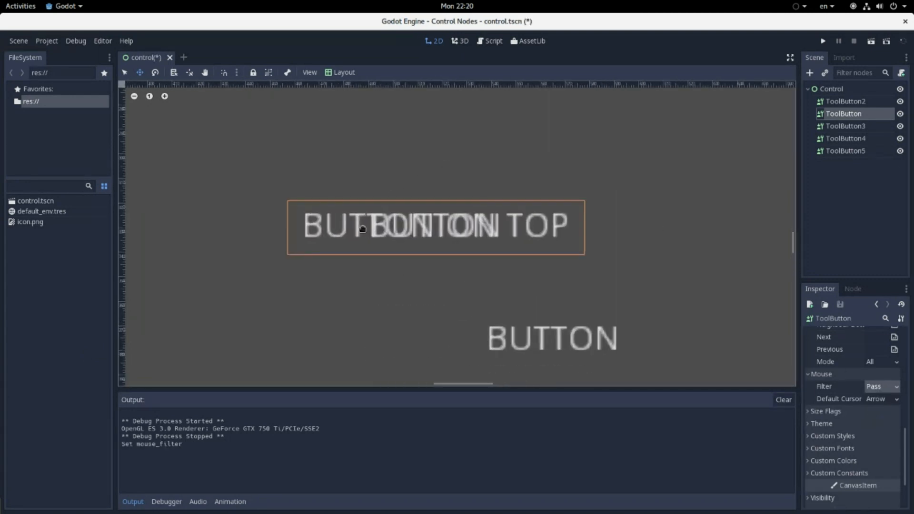
click(870, 41)
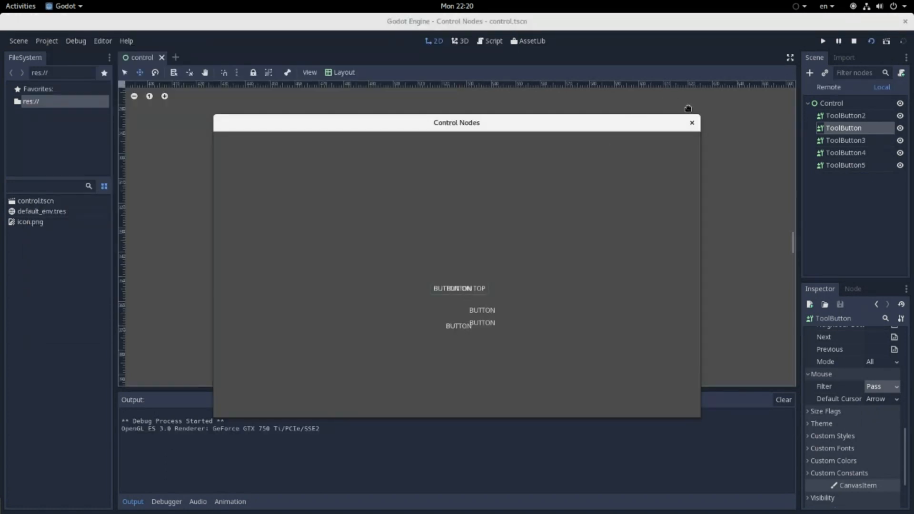
click(692, 122)
scroll(405, 225, down, 3)
scroll(405, 225, up, 3)
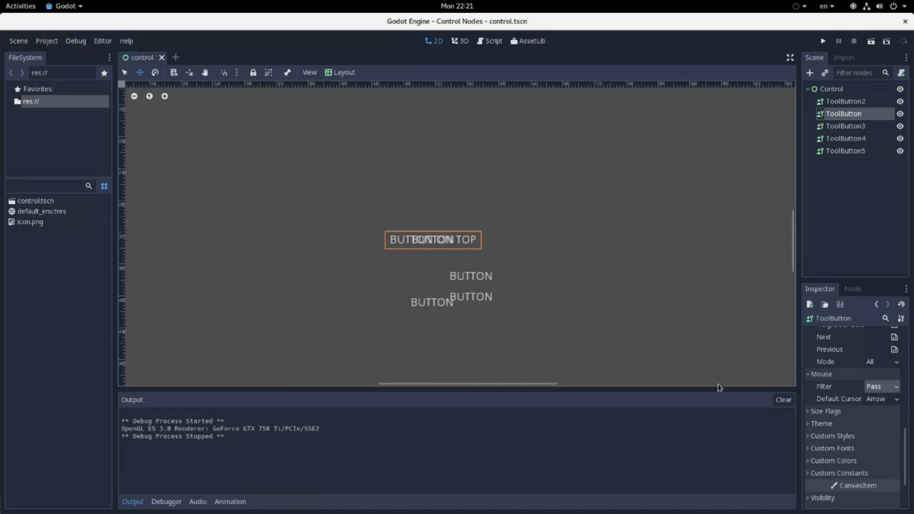
Set ToolButton's Mouse Filter property to Stop.
click(882, 387)
click(877, 420)
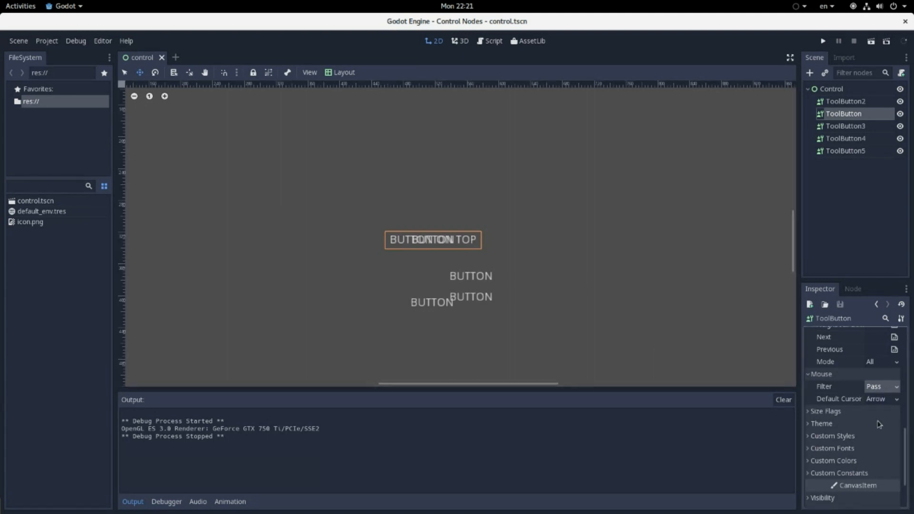
click(881, 387)
click(867, 397)
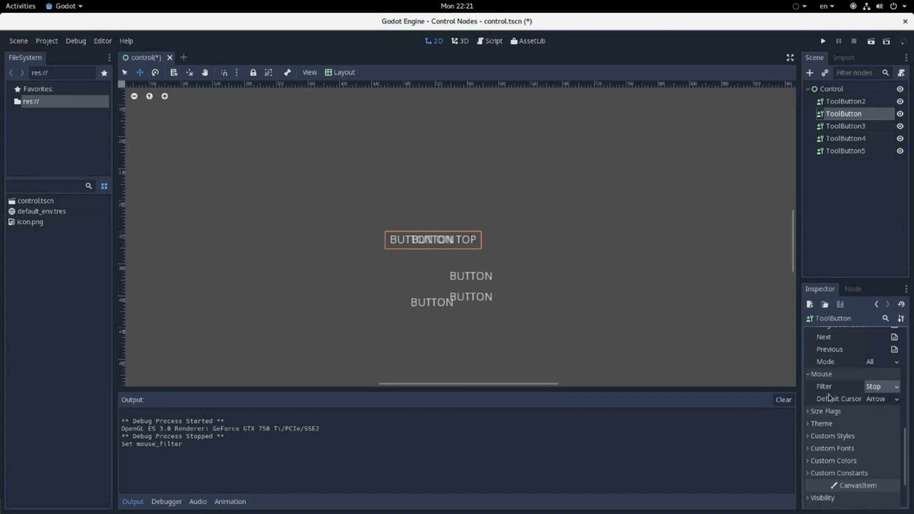
Set ToolButton's Default Cursor to Secondary diagonal resize, and run the scene to test the cursor shape.
click(876, 401)
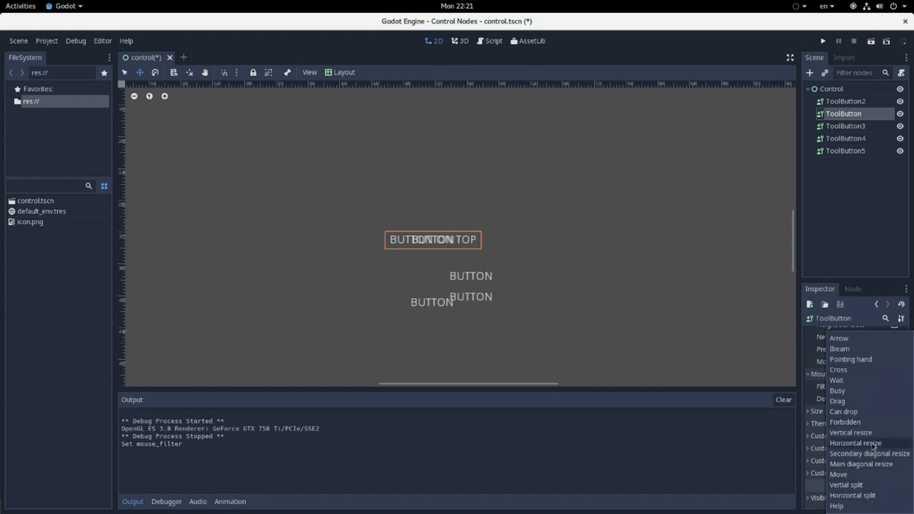
click(888, 454)
click(871, 41)
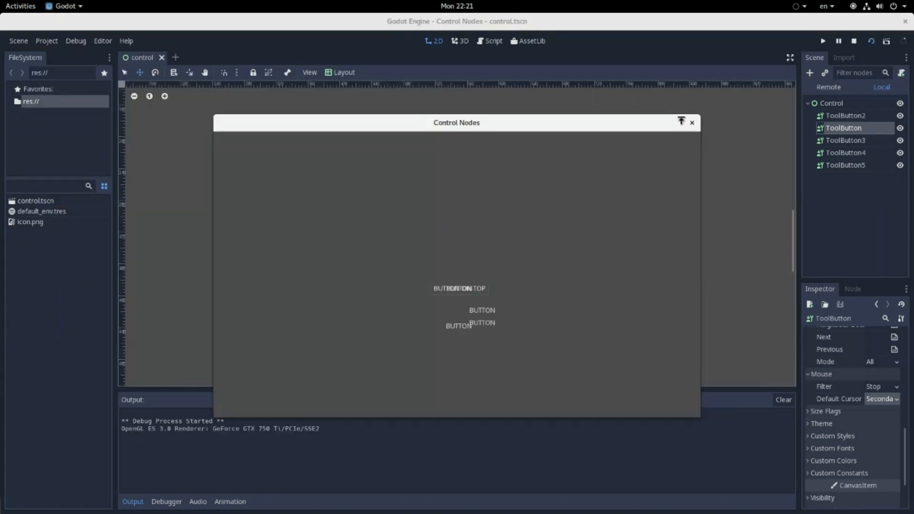
click(692, 123)
Set ToolButton's Default Cursor to Help, and run the scene to test the cursor shape.
click(886, 400)
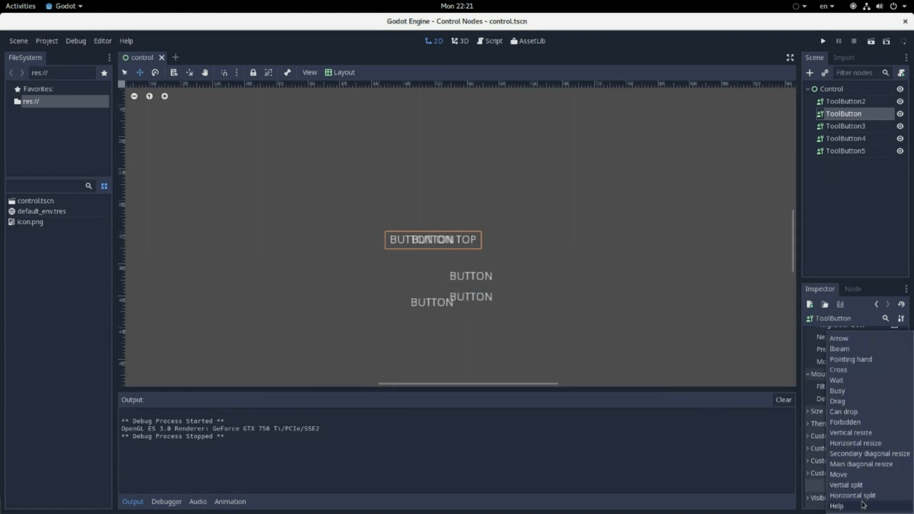
click(837, 506)
click(872, 42)
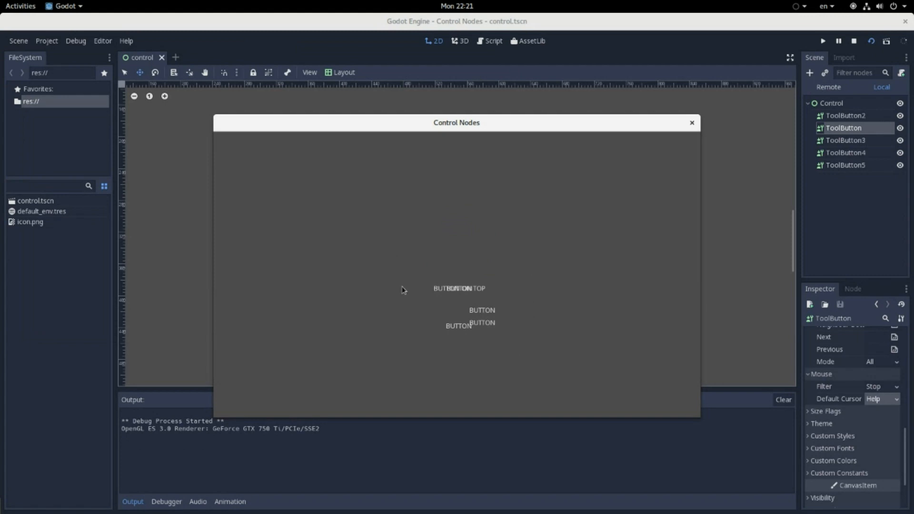
click(691, 123)
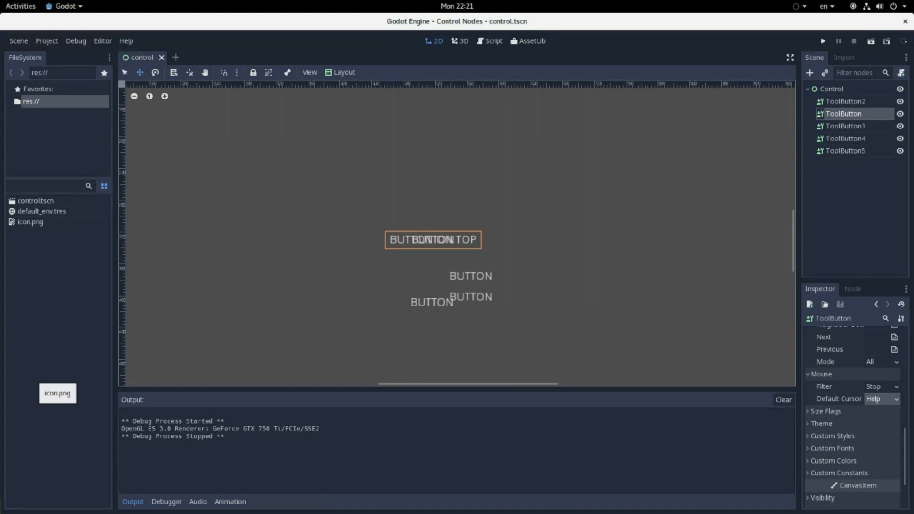
Try deleting all five ToolButtons under the Control node, and undo the deletion.
click(853, 100)
shift+click(855, 150)
key(Delete)
key(Return)
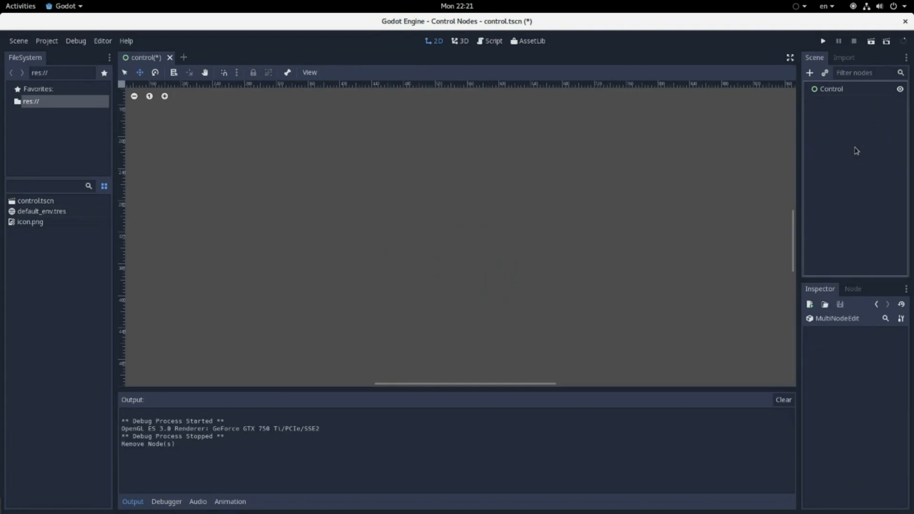
key(ctrl+z)
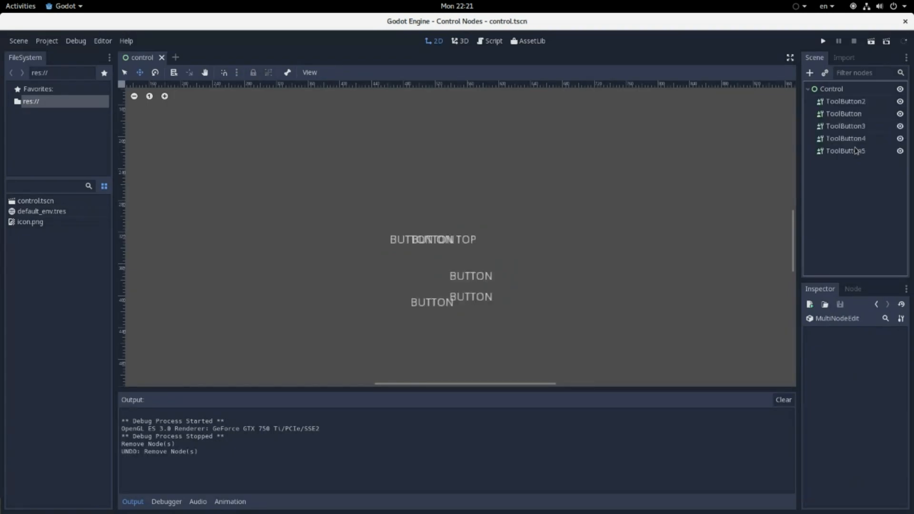
Add a VBoxContainer node as a child of the root Control node.
click(879, 103)
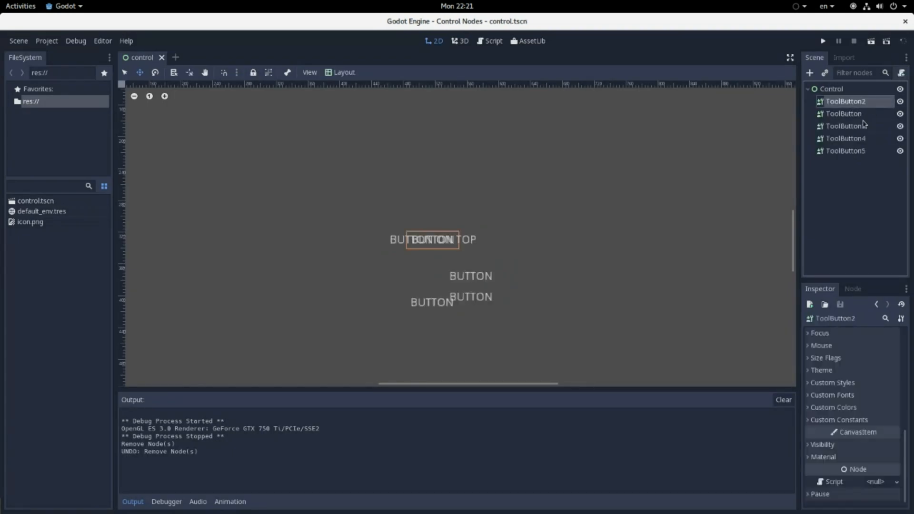
click(841, 94)
key(ctrl+a)
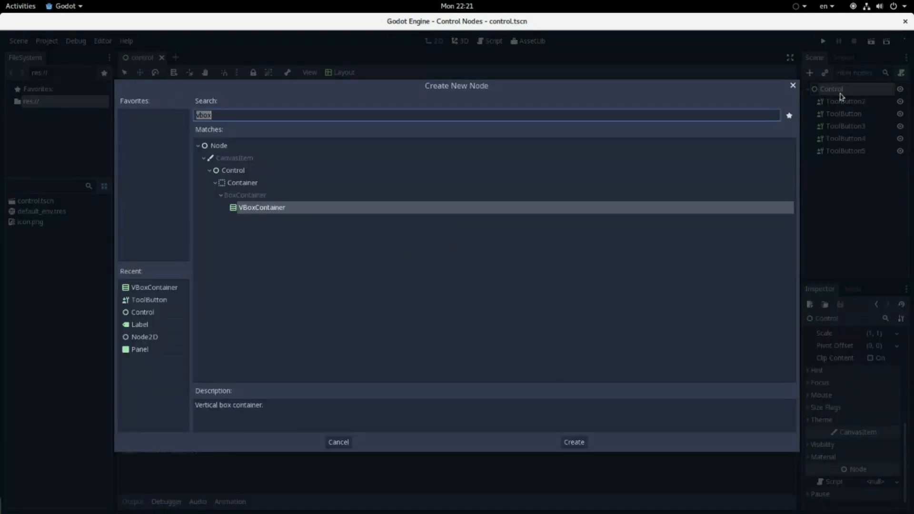
key(BackSpace)
text(box)
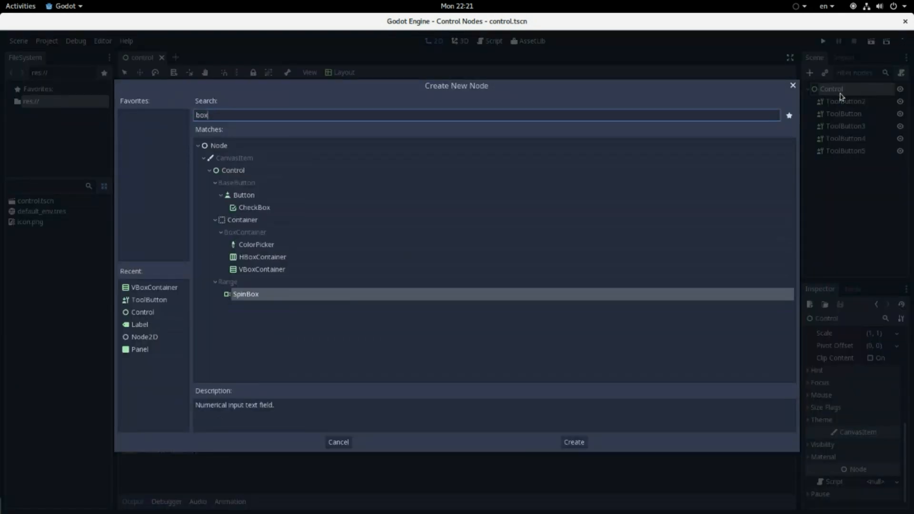
key(Up)
key(Up)
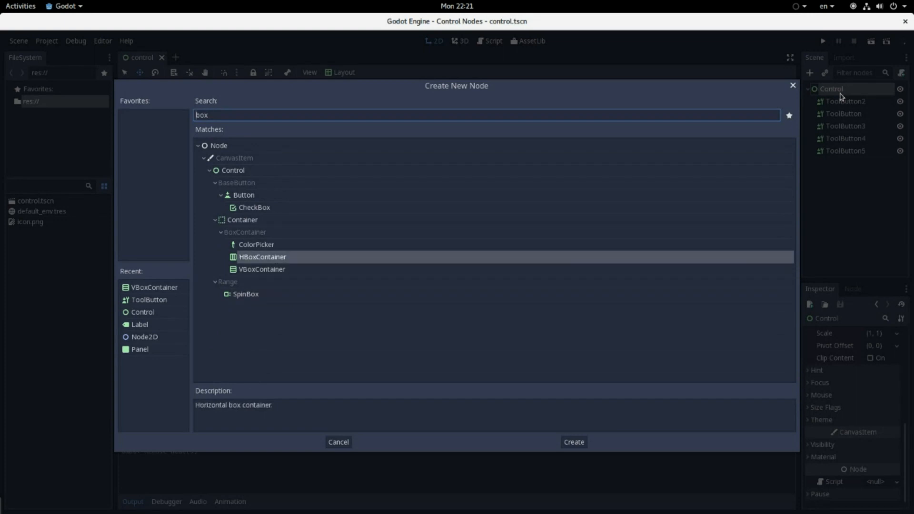
key(Down)
key(Return)
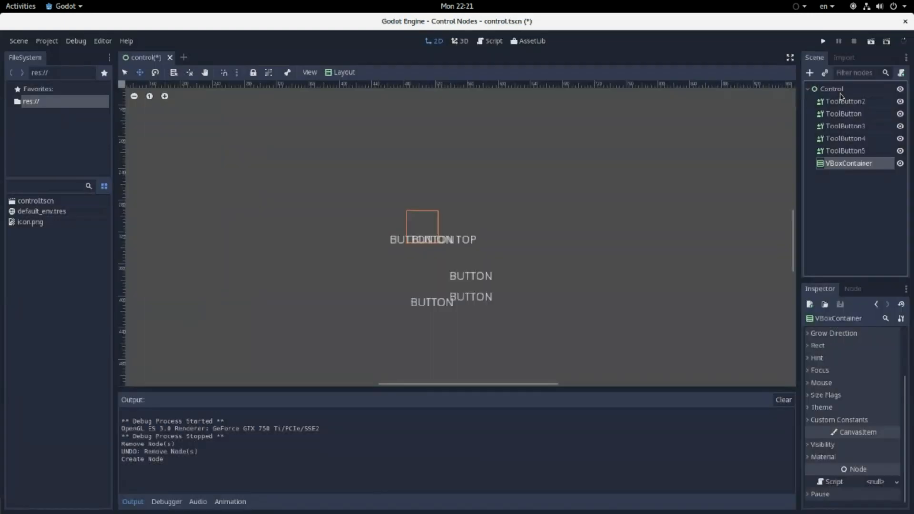
Reparent all five ToolButtons into the VBoxContainer, and undo the extra reparenting of a single button.
click(845, 101)
shift+click(845, 151)
drag(850, 99, 836, 125)
click(852, 115)
click(847, 102)
click(836, 115)
key(ctrl+z)
Examine ToolButton3's Size Flags properties and the options offered for its Horizontal flag.
click(847, 138)
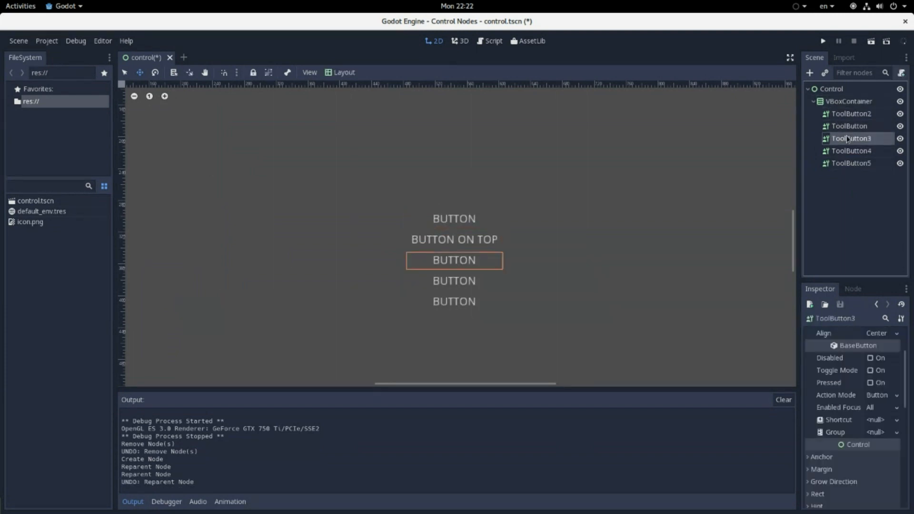
scroll(879, 400, down, 6)
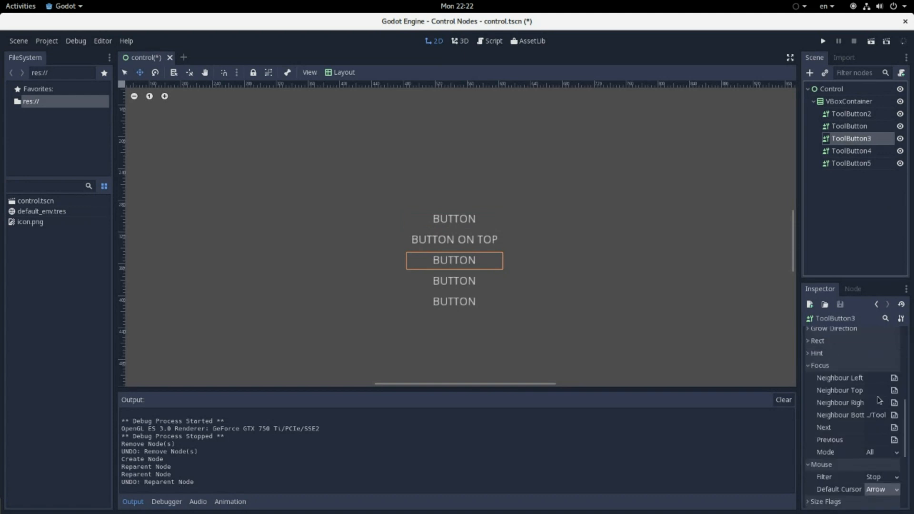
scroll(879, 400, down, 3)
click(854, 372)
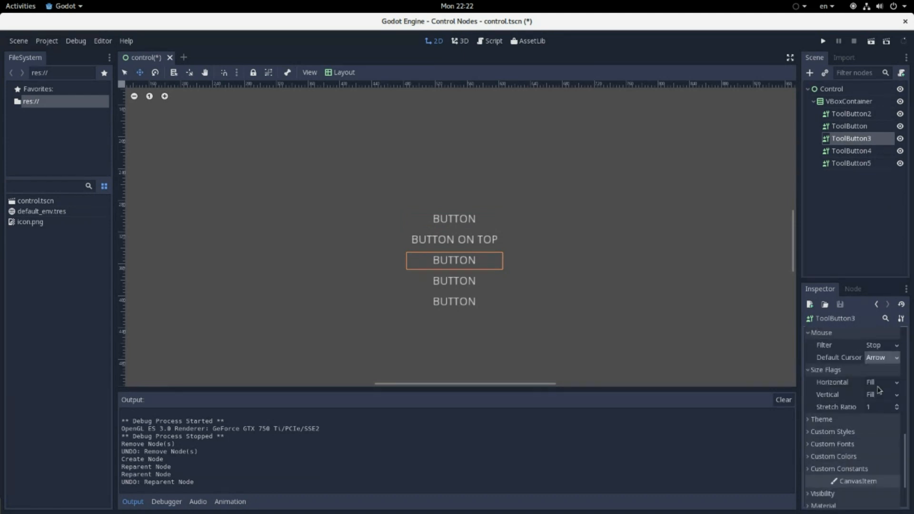
click(879, 386)
click(827, 385)
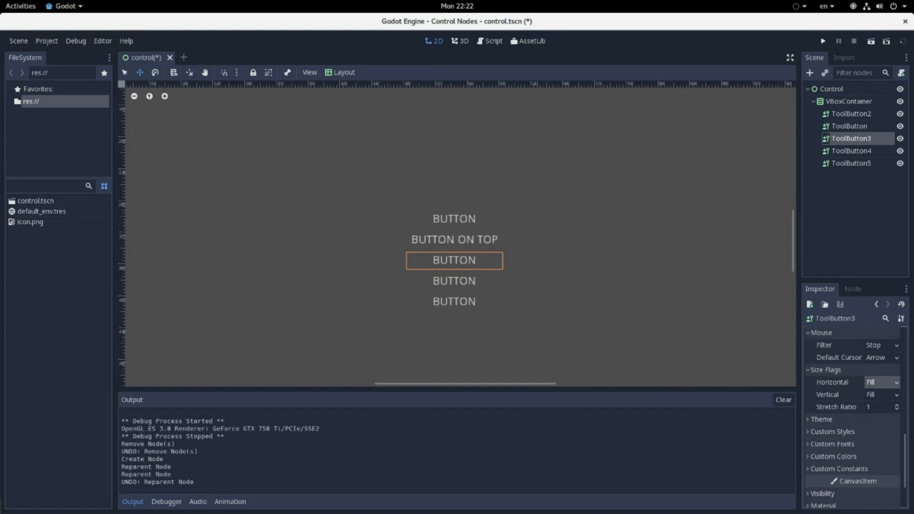
key(alt+Tab)
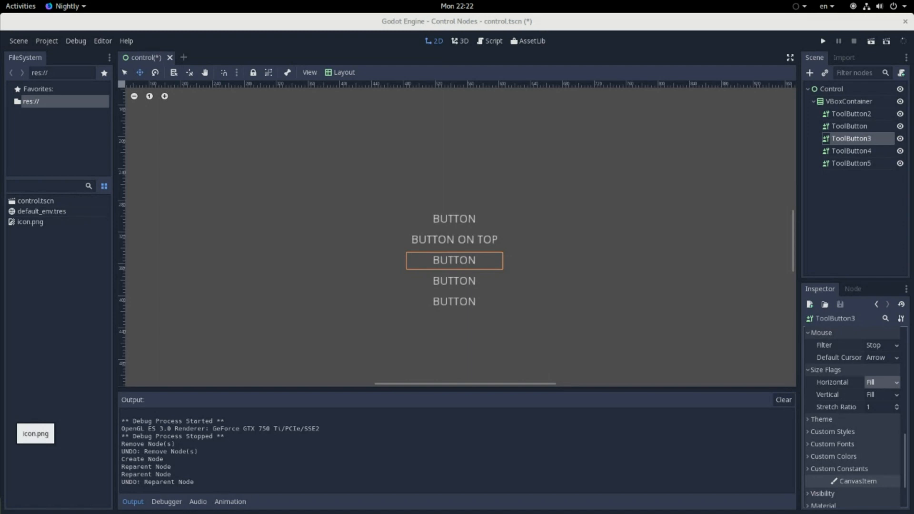
Enlarge the VBoxContainer in the viewport and move it up and to the left within the scene frame.
click(500, 248)
scroll(497, 245, down, 4)
scroll(495, 269, down, 2)
drag(498, 277, 606, 342)
drag(554, 298, 477, 225)
Add Expand to the Horizontal and Vertical size flags of all five ToolButtons, alongside Fill.
click(851, 114)
shift+click(852, 163)
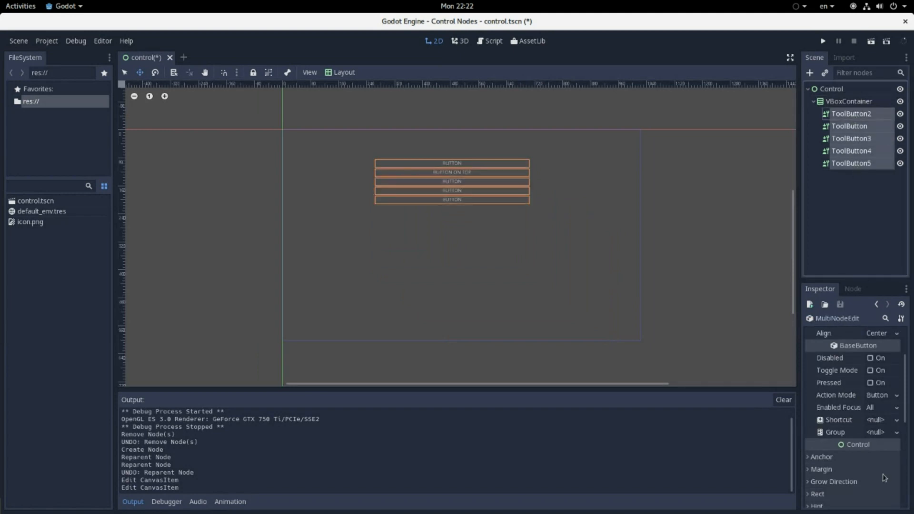
scroll(884, 478, down, 5)
click(836, 413)
click(878, 425)
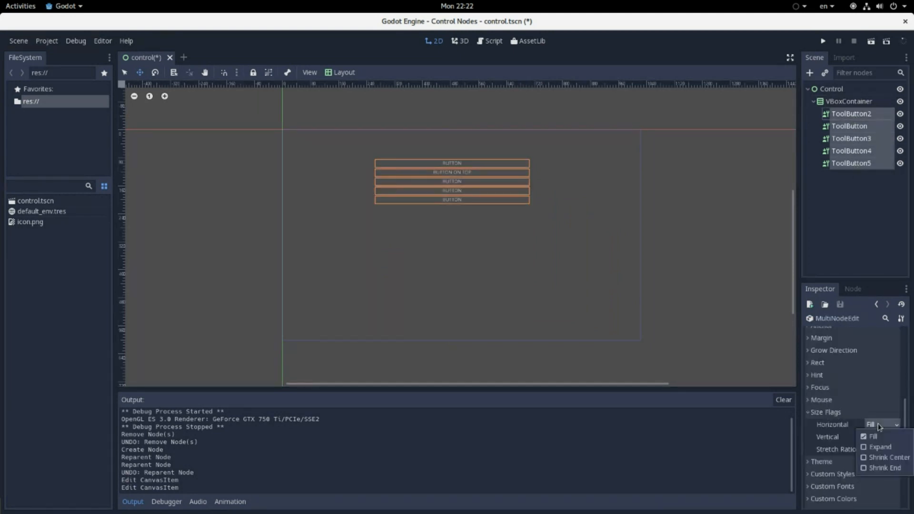
click(880, 447)
click(882, 437)
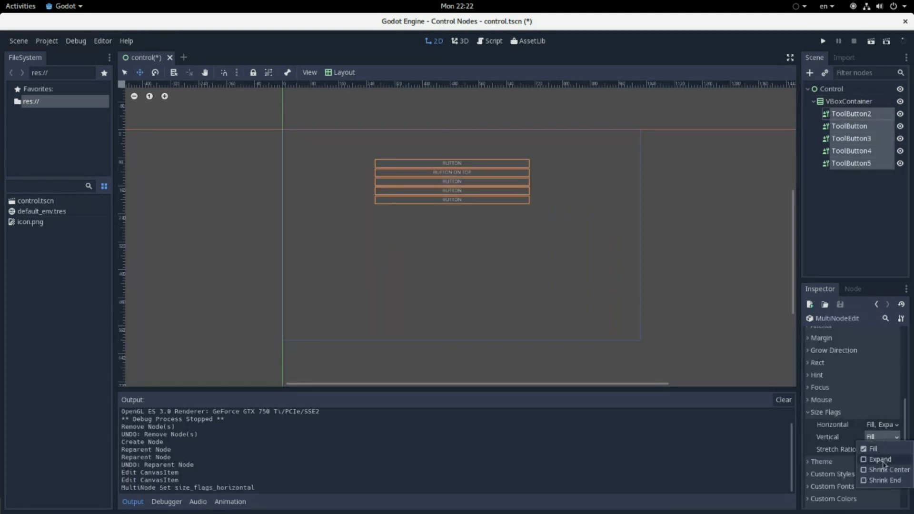
click(880, 459)
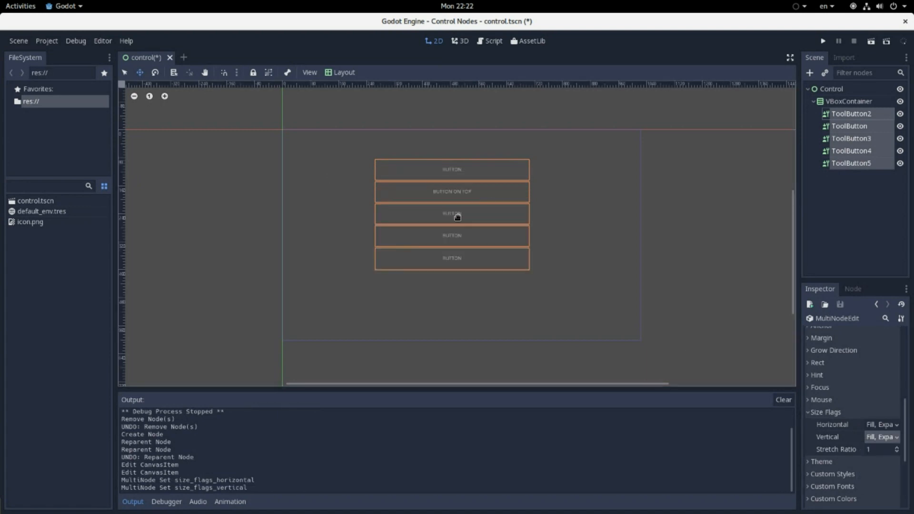
scroll(435, 180, up, 5)
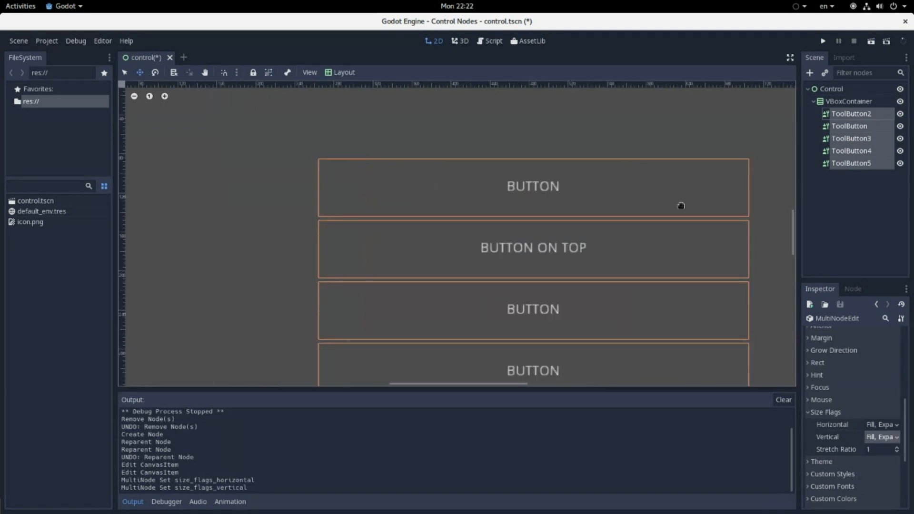
scroll(491, 330, down, 1)
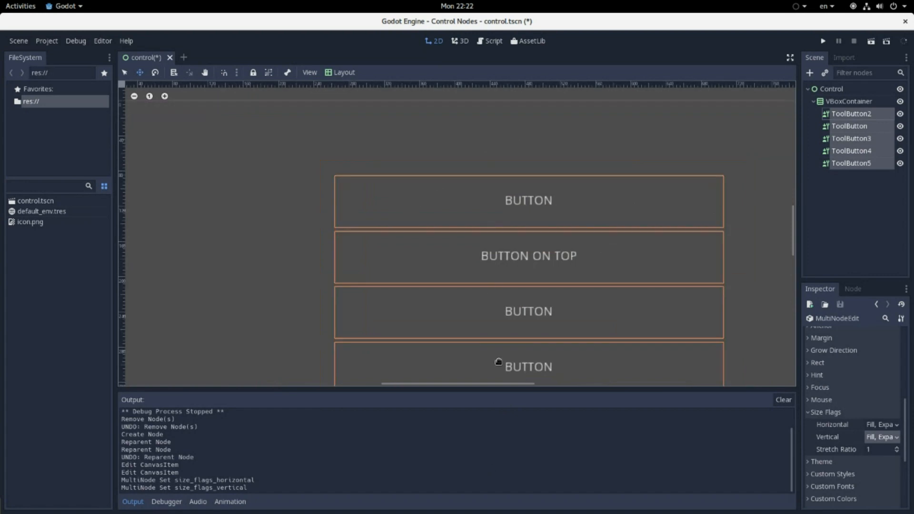
scroll(503, 117, down, 1)
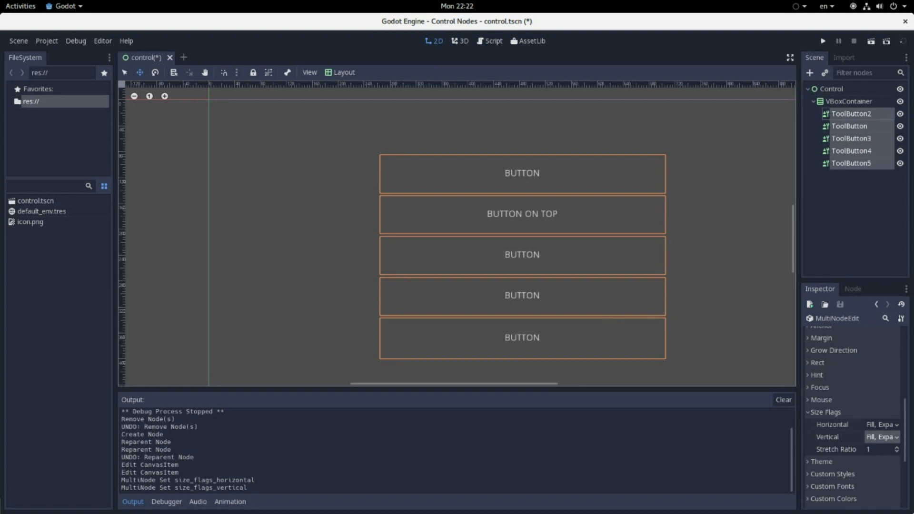
Reduce the five ToolButtons' Horizontal size flags to Fill only, switching Fill off and on again to compare.
click(884, 425)
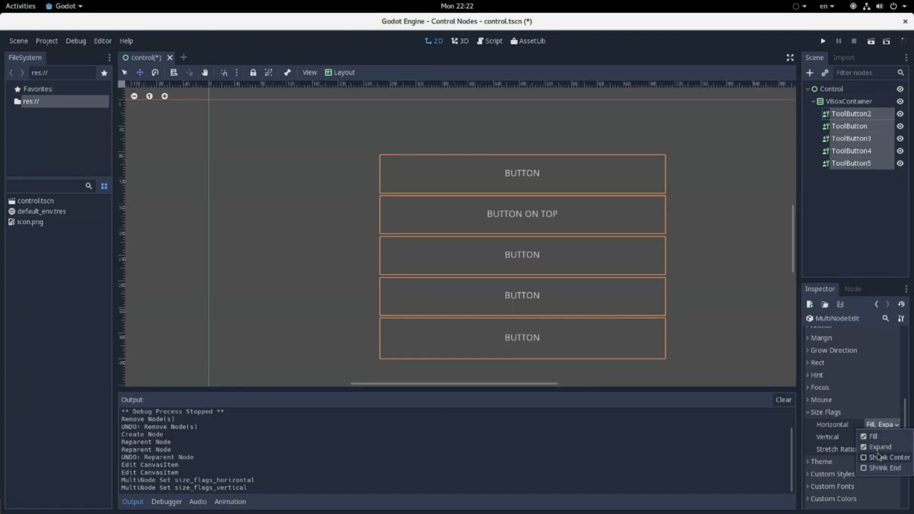
click(879, 447)
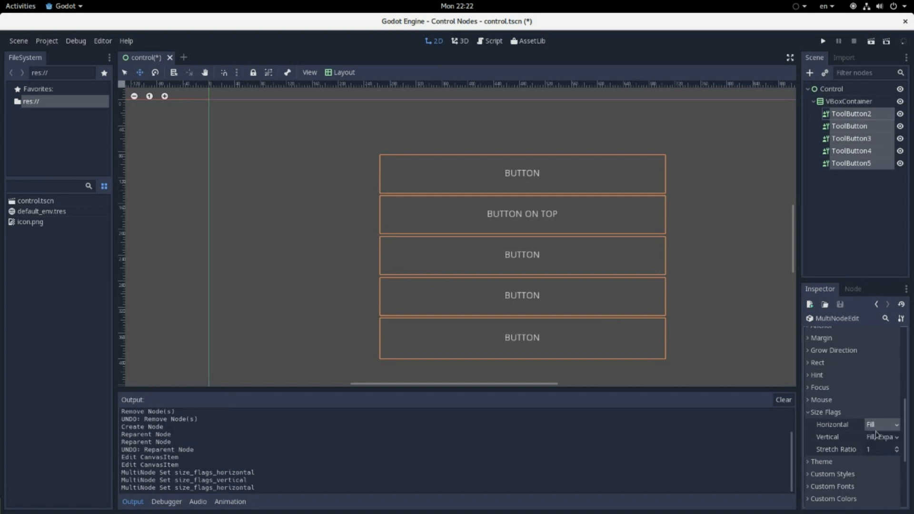
click(882, 438)
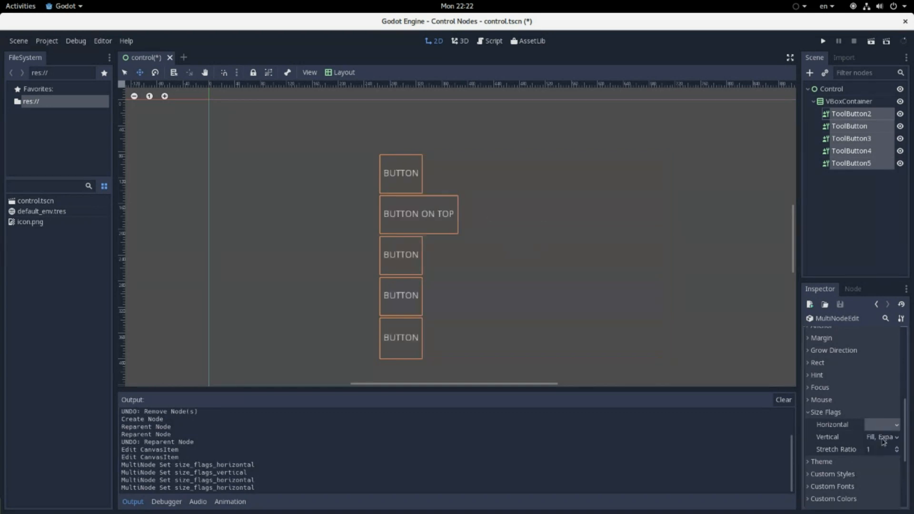
click(886, 426)
click(883, 438)
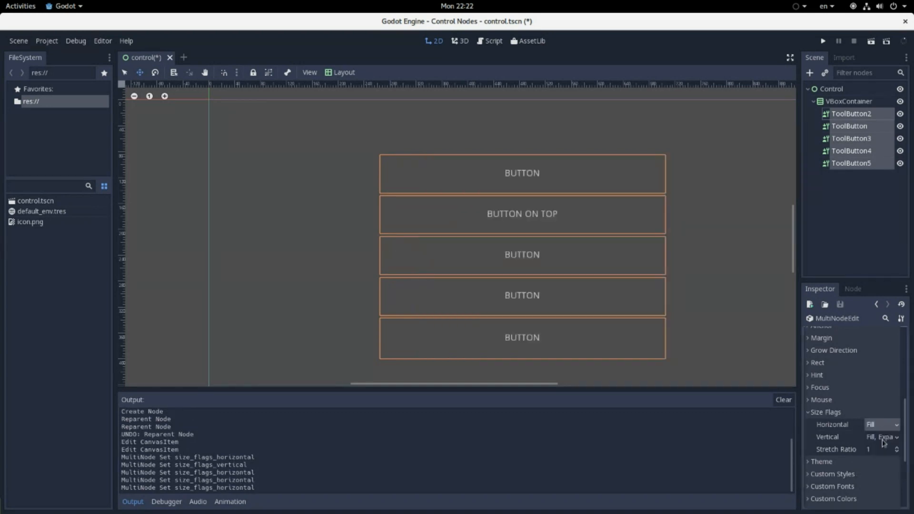
scroll(457, 229, down, 5)
scroll(586, 257, up, 5)
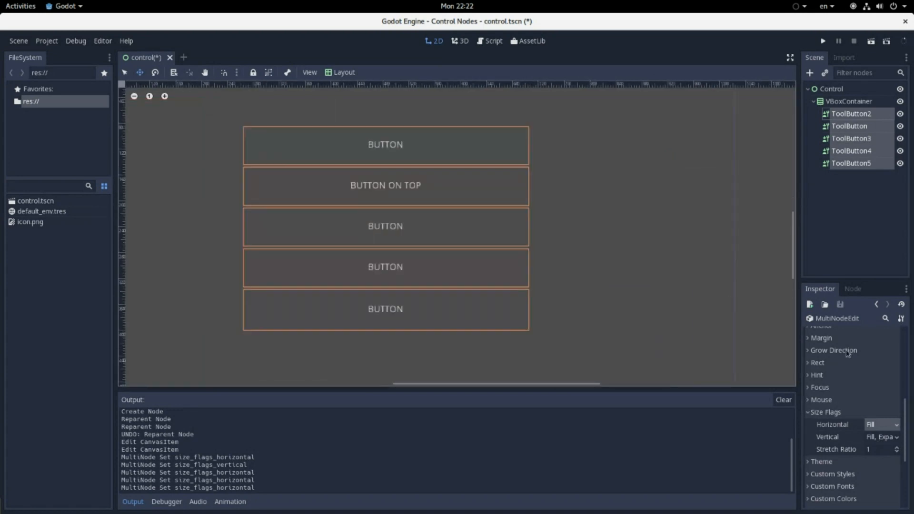
Try the five ToolButtons' Vertical size flags without Expand and with Fill toggled, and restore Fill and Expand.
click(893, 438)
click(881, 459)
click(886, 438)
click(883, 448)
click(884, 439)
click(883, 448)
click(884, 438)
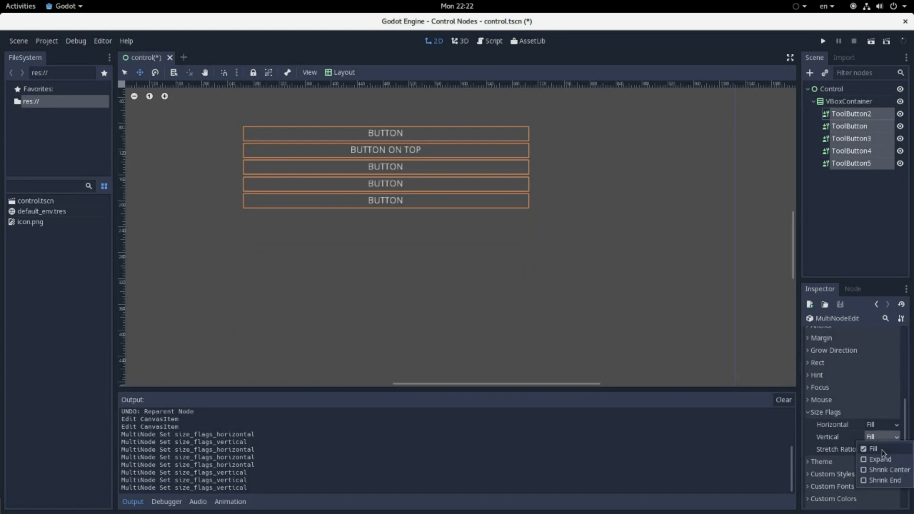
click(882, 459)
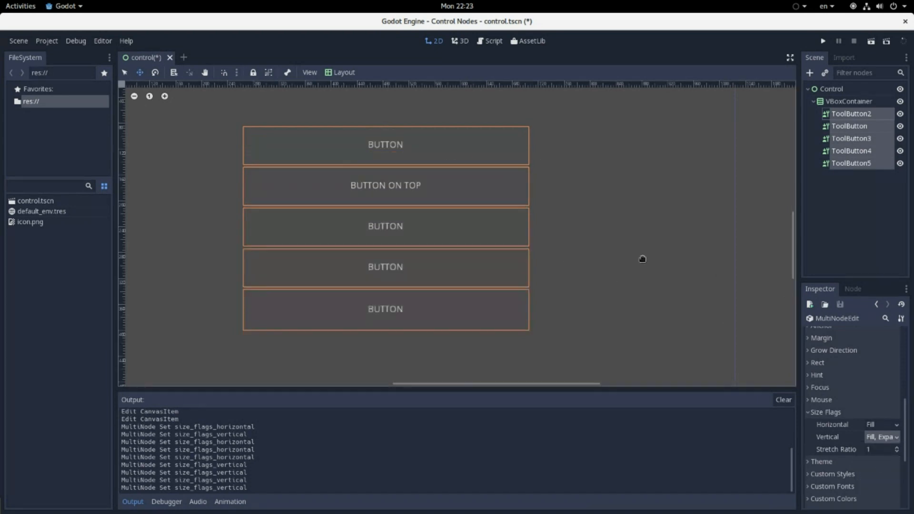
Add Shrink Center to the five ToolButtons' Vertical size flags and remove Expand.
key(alt+Tab)
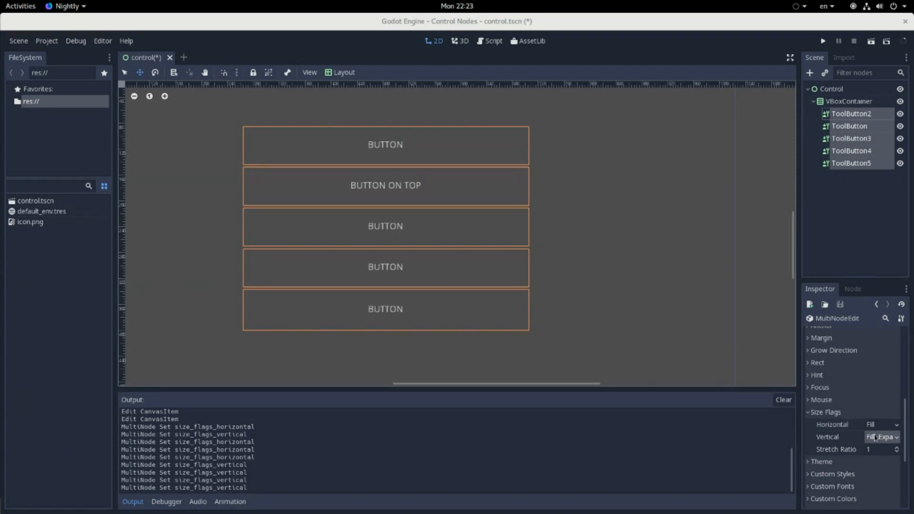
key(alt+Tab)
click(880, 437)
click(877, 470)
click(881, 438)
click(879, 459)
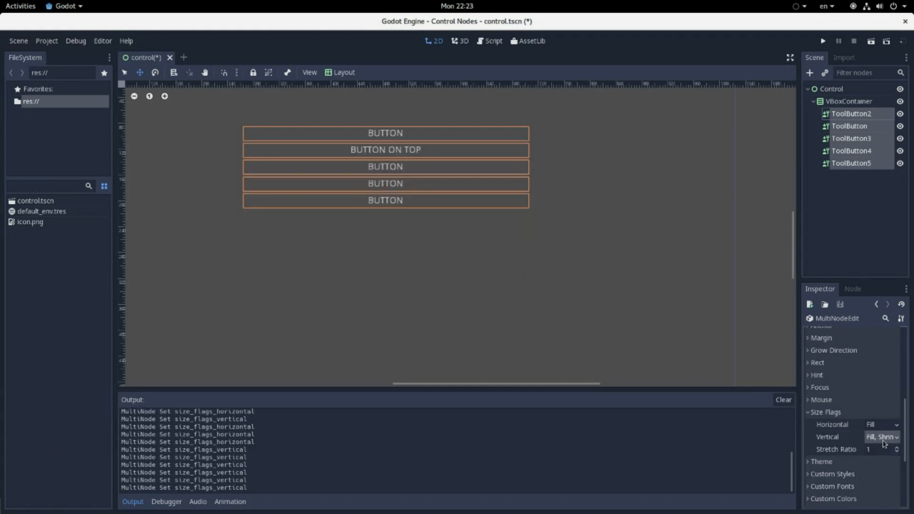
Remove Fill from both size flags of the five ToolButtons, and enable Shrink Center for Horizontal.
click(883, 425)
click(882, 436)
click(884, 437)
click(883, 449)
click(883, 424)
click(883, 460)
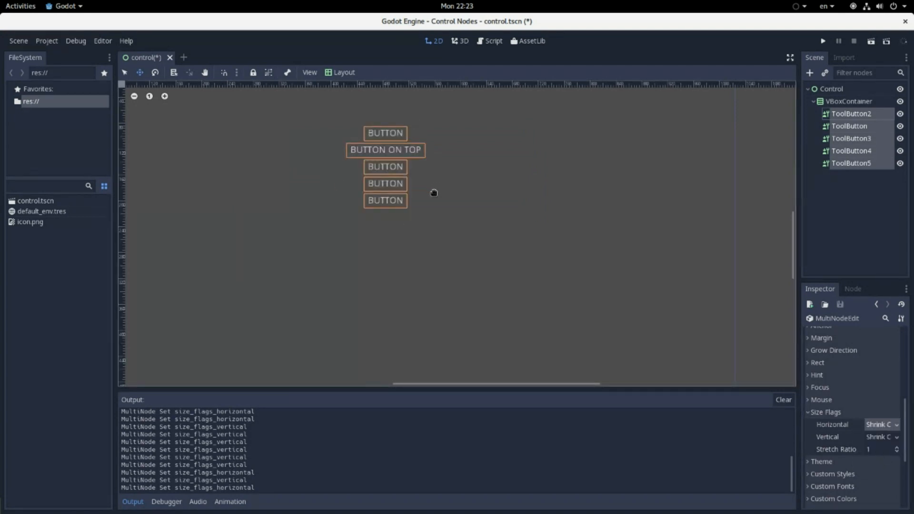
scroll(434, 193, down, 2)
scroll(371, 122, up, 1)
click(884, 424)
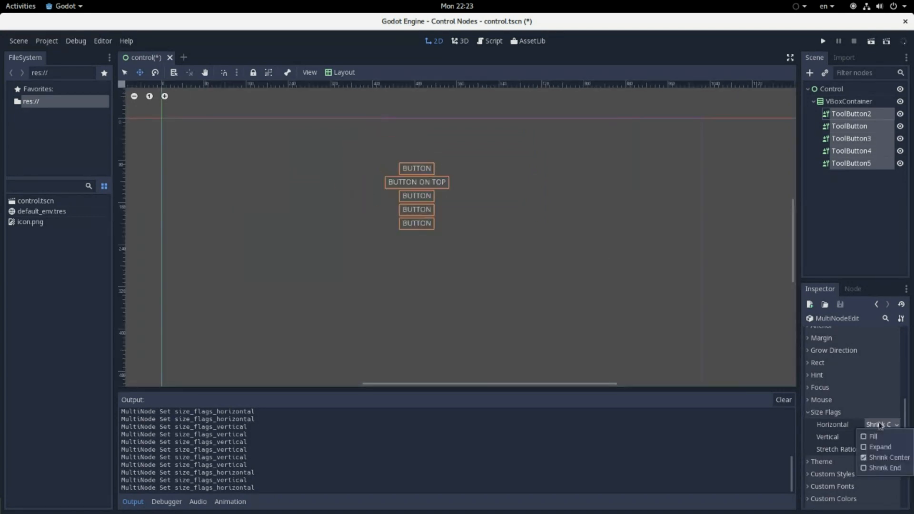
click(855, 425)
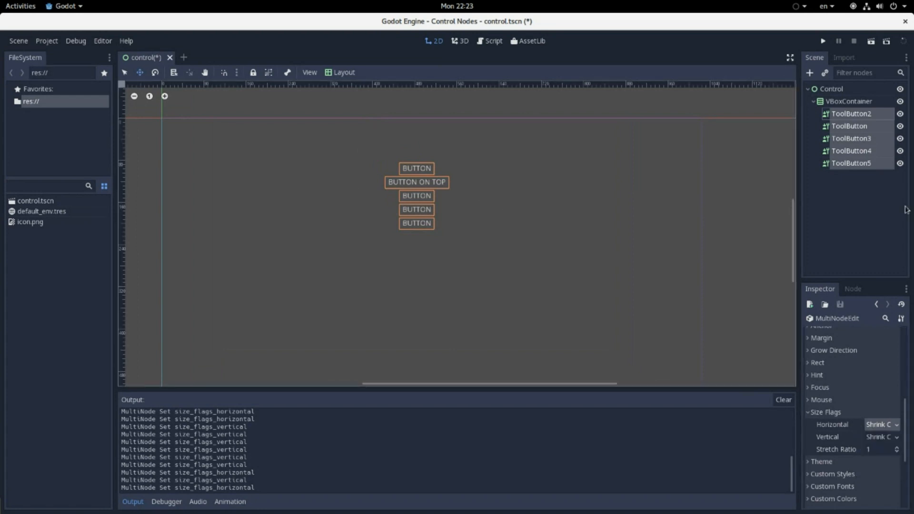
Toggle Fill on and off in the ToolButtons' Vertical size flags, and enable Expand together with Shrink Center.
click(872, 437)
click(879, 449)
click(881, 437)
click(881, 449)
click(883, 439)
click(880, 459)
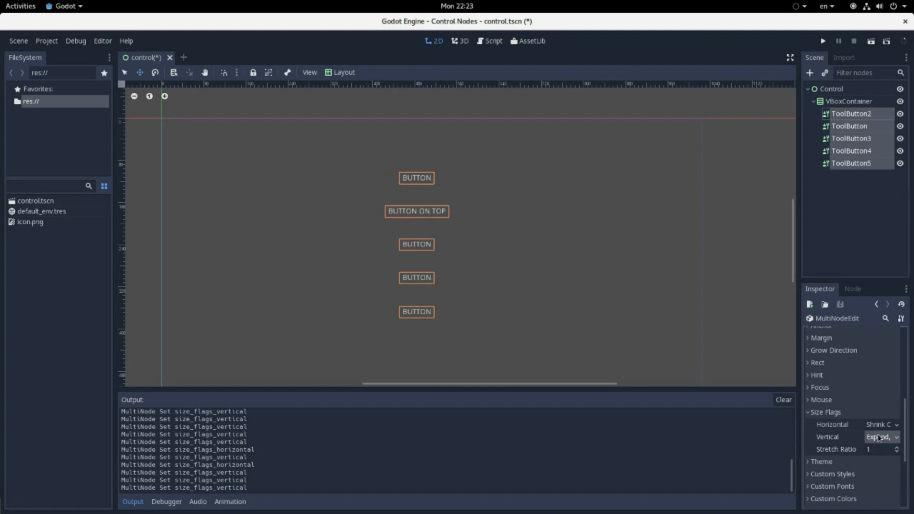
click(881, 437)
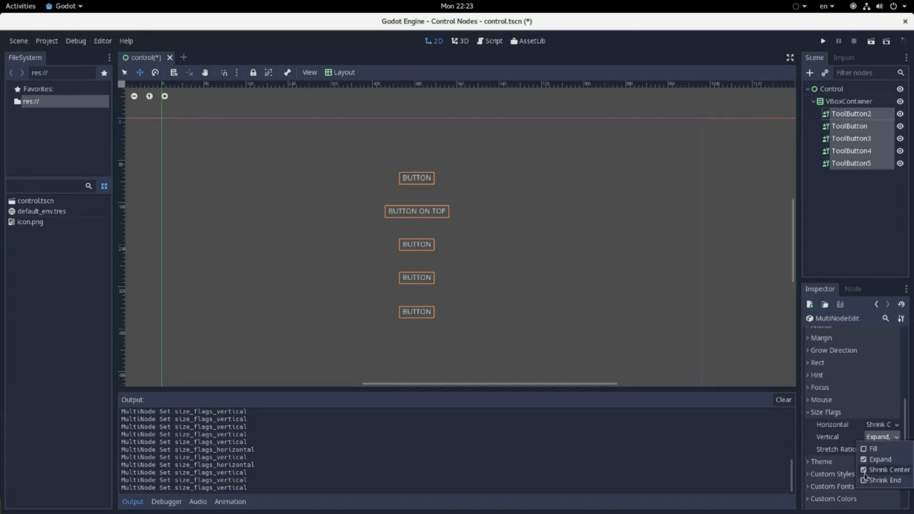
key(alt+Tab)
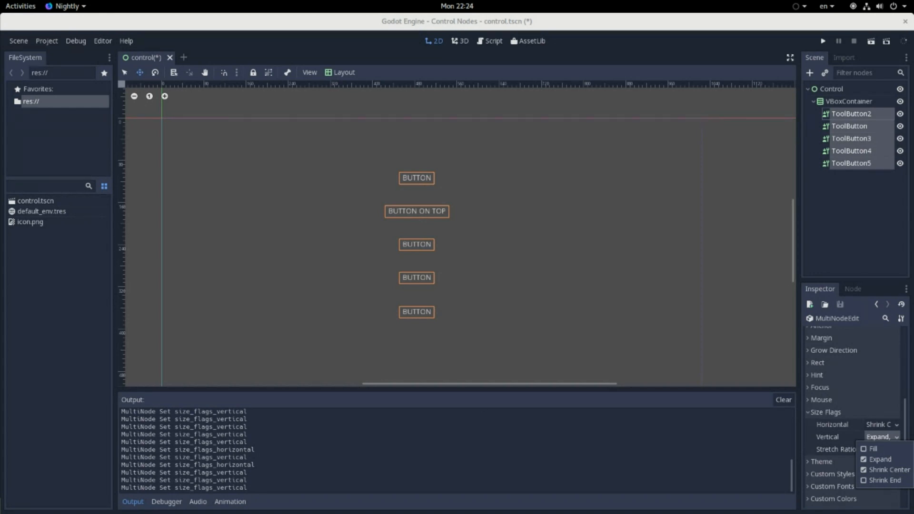
Expand the ToolButtons' Theme section and look at the options of the Theme property.
click(832, 465)
click(831, 462)
scroll(830, 464, down, 3)
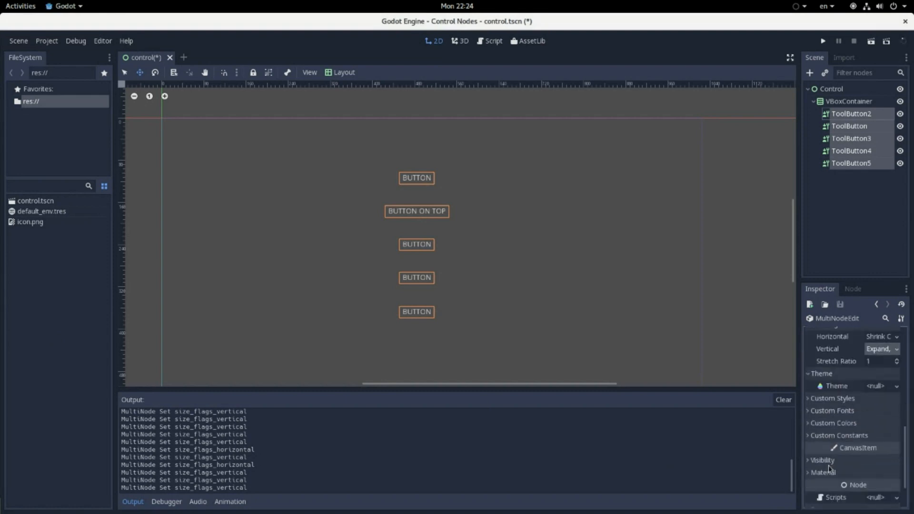
click(878, 386)
click(819, 387)
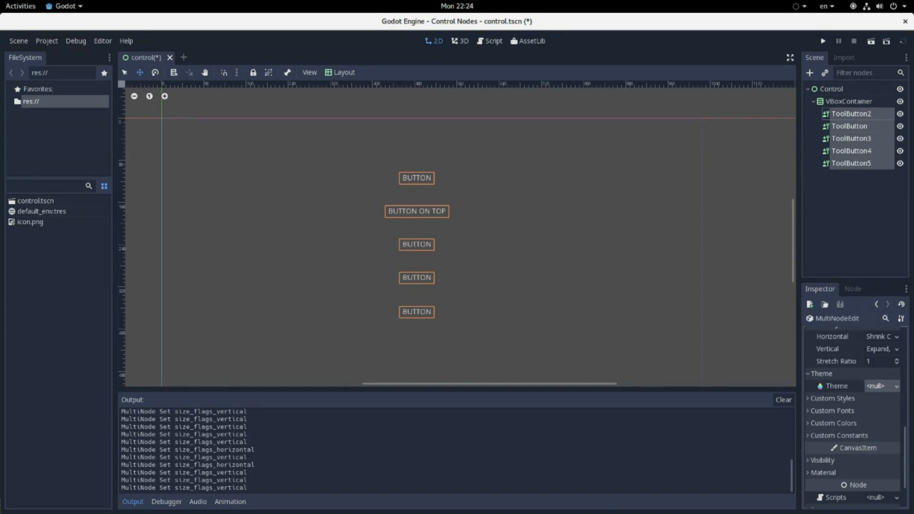
key(alt+Tab)
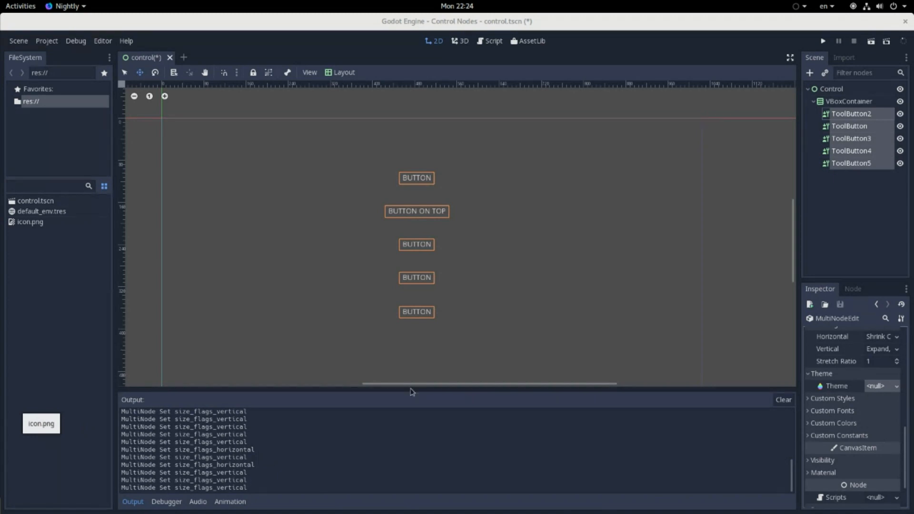
Create a new Theme resource for the five selected ToolButtons' Theme property and open it for editing.
scroll(620, 224, down, 3)
scroll(692, 319, down, 1)
scroll(694, 352, up, 3)
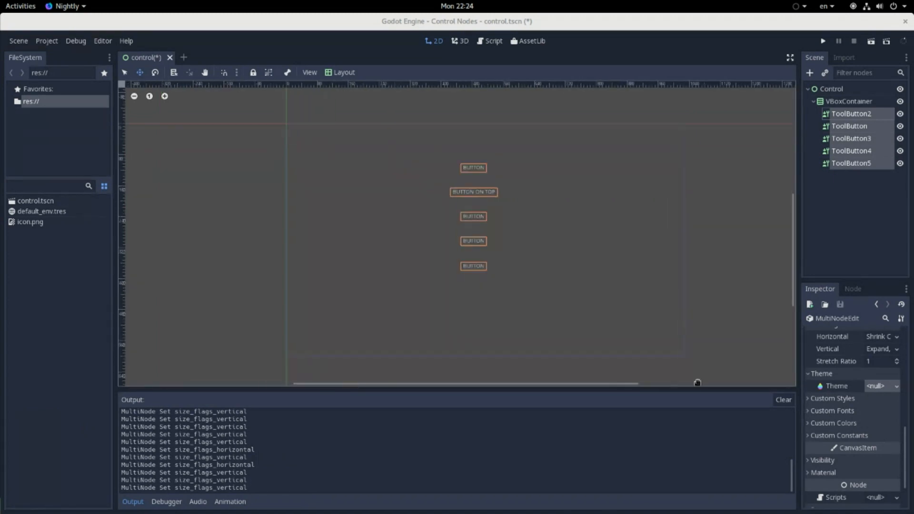
click(880, 386)
click(883, 397)
click(880, 387)
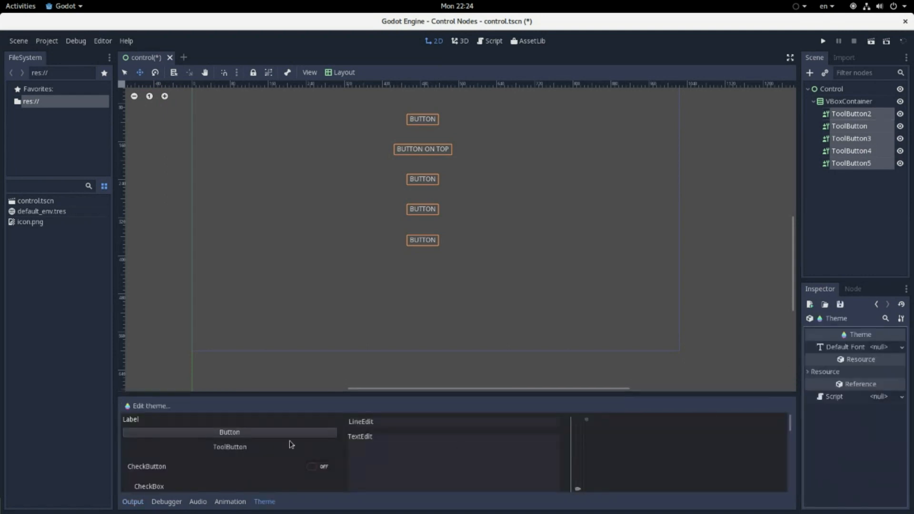
Look through the new theme's control preview, its Resource properties and the available theme editing commands.
scroll(253, 435, down, 5)
scroll(329, 480, up, 4)
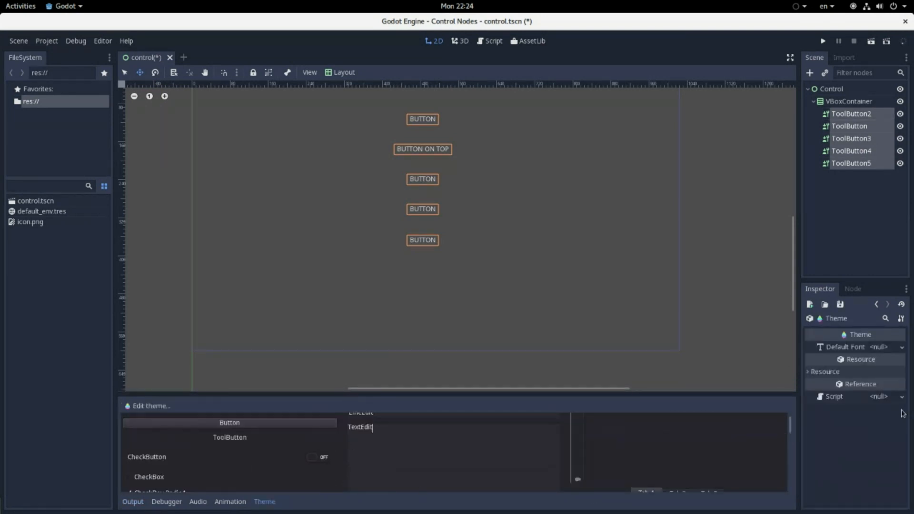
click(890, 372)
scroll(366, 459, up, 1)
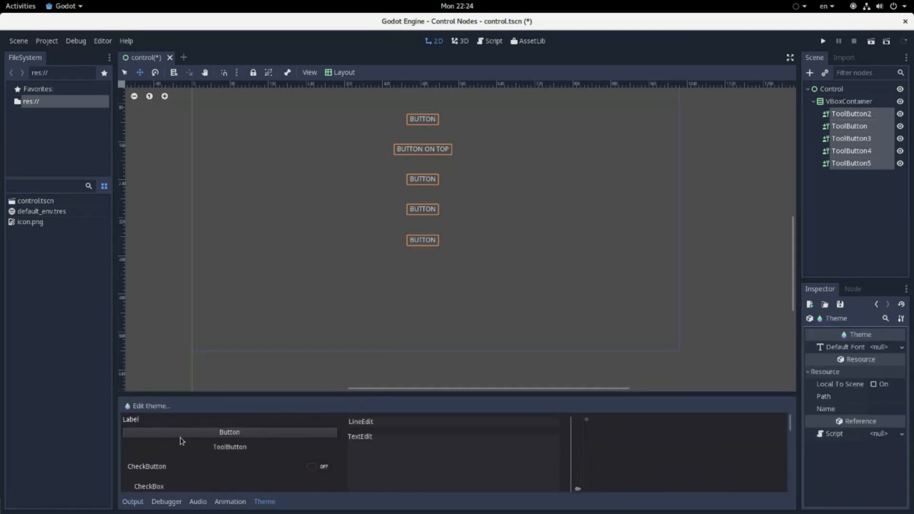
click(143, 405)
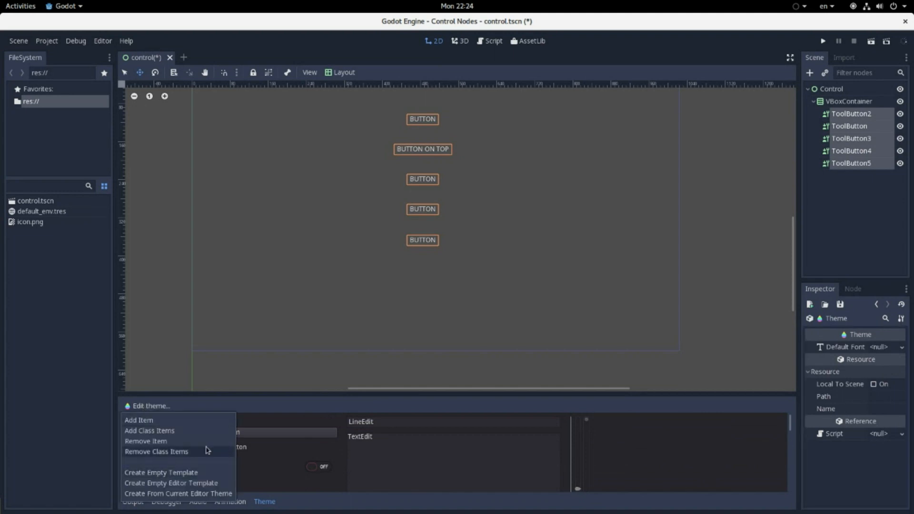
click(320, 420)
Return to the five ToolButtons' shared properties and look back over their Control sections.
click(879, 304)
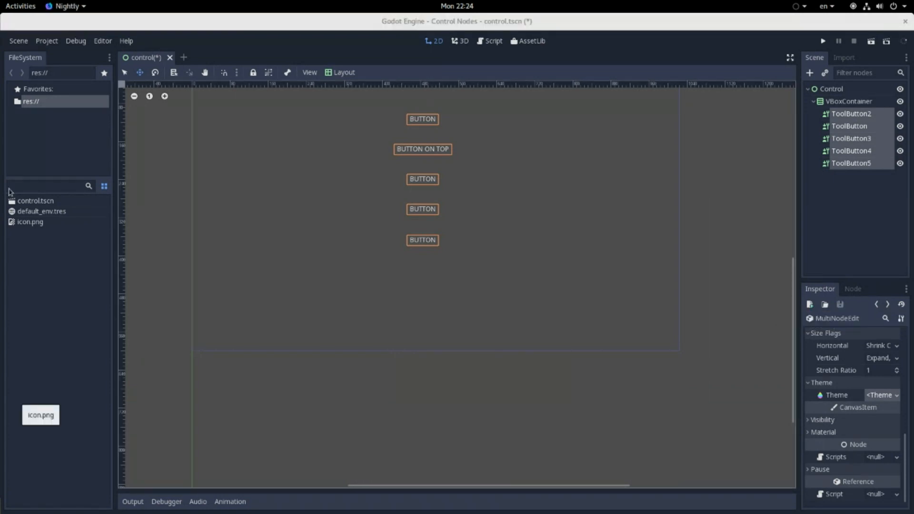
scroll(321, 279, down, 2)
scroll(530, 310, up, 4)
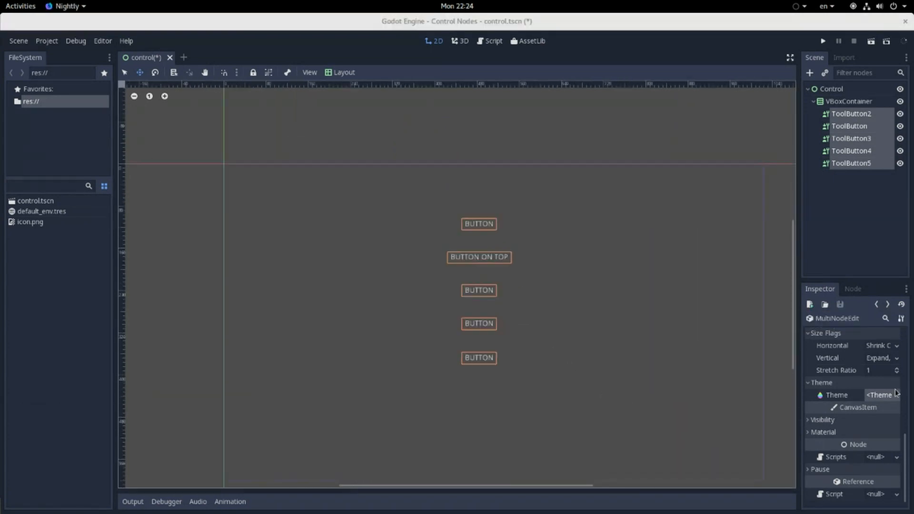
scroll(857, 428, up, 5)
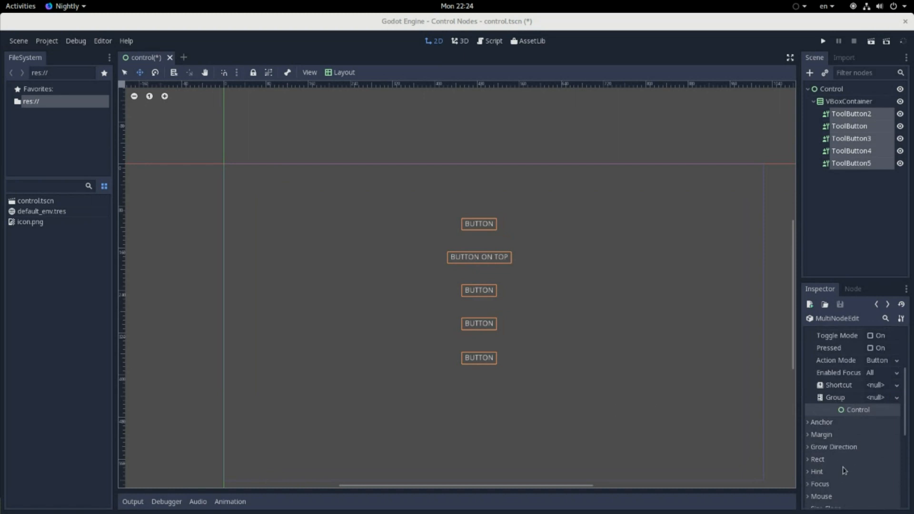